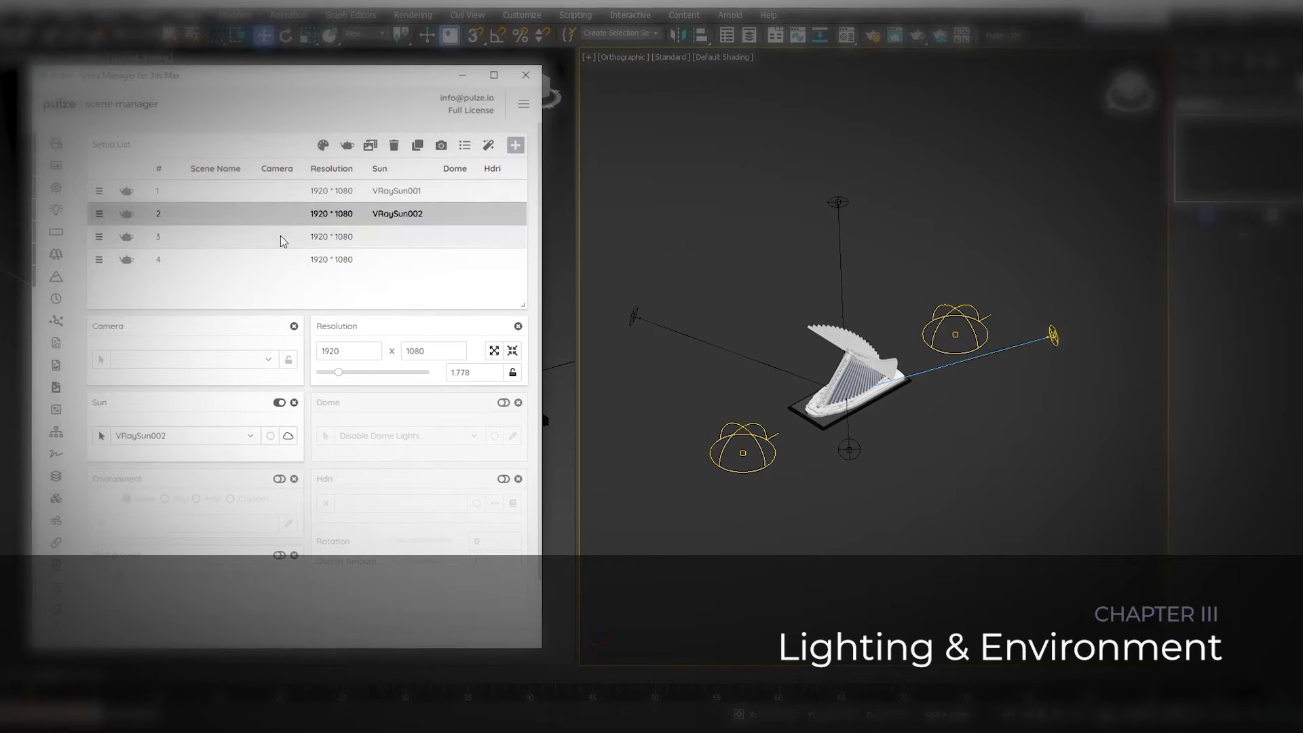
{"action": "left_click", "coordinate": [282, 237]}
{"action": "left_click", "coordinate": [280, 402]}
{"action": "left_click", "coordinate": [211, 435]}
{"action": "left_click", "coordinate": [212, 486]}
{"action": "left_click", "coordinate": [503, 403]}
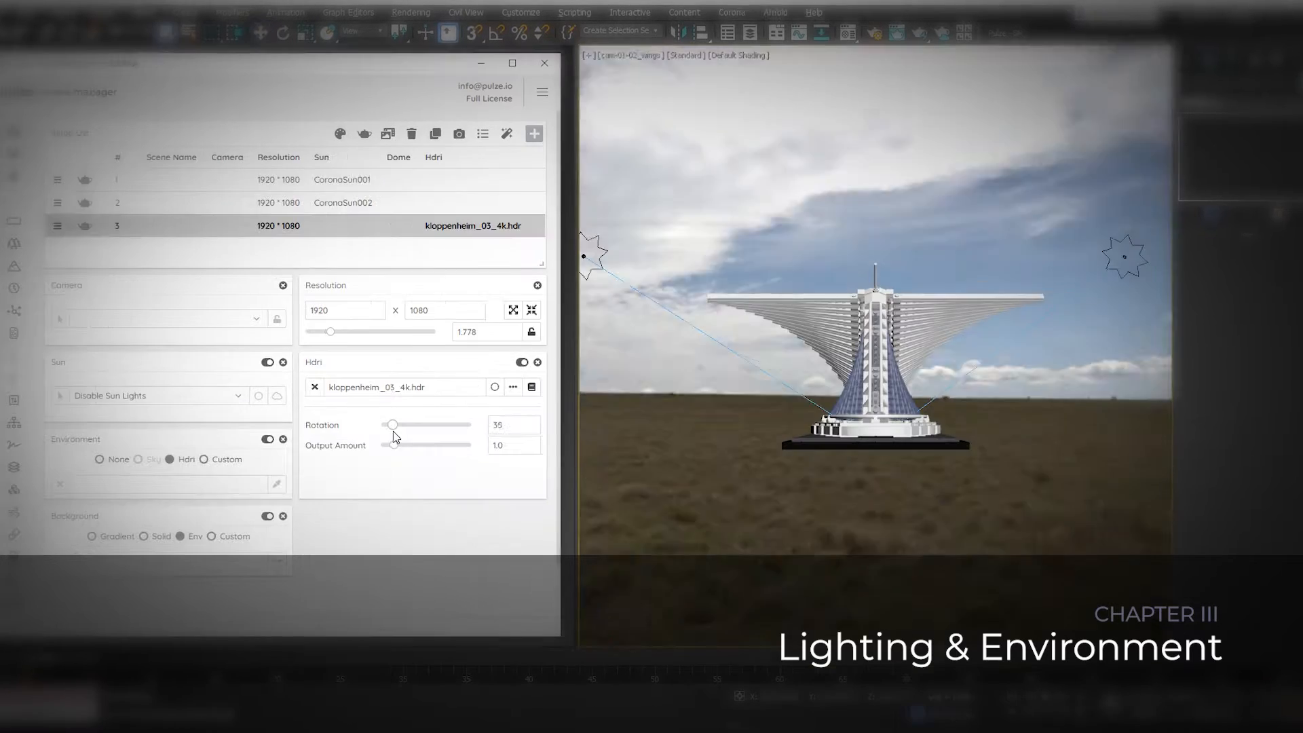
{"action": "left_click_drag", "start_coordinate": [393, 430], "coordinate": [414, 431]}
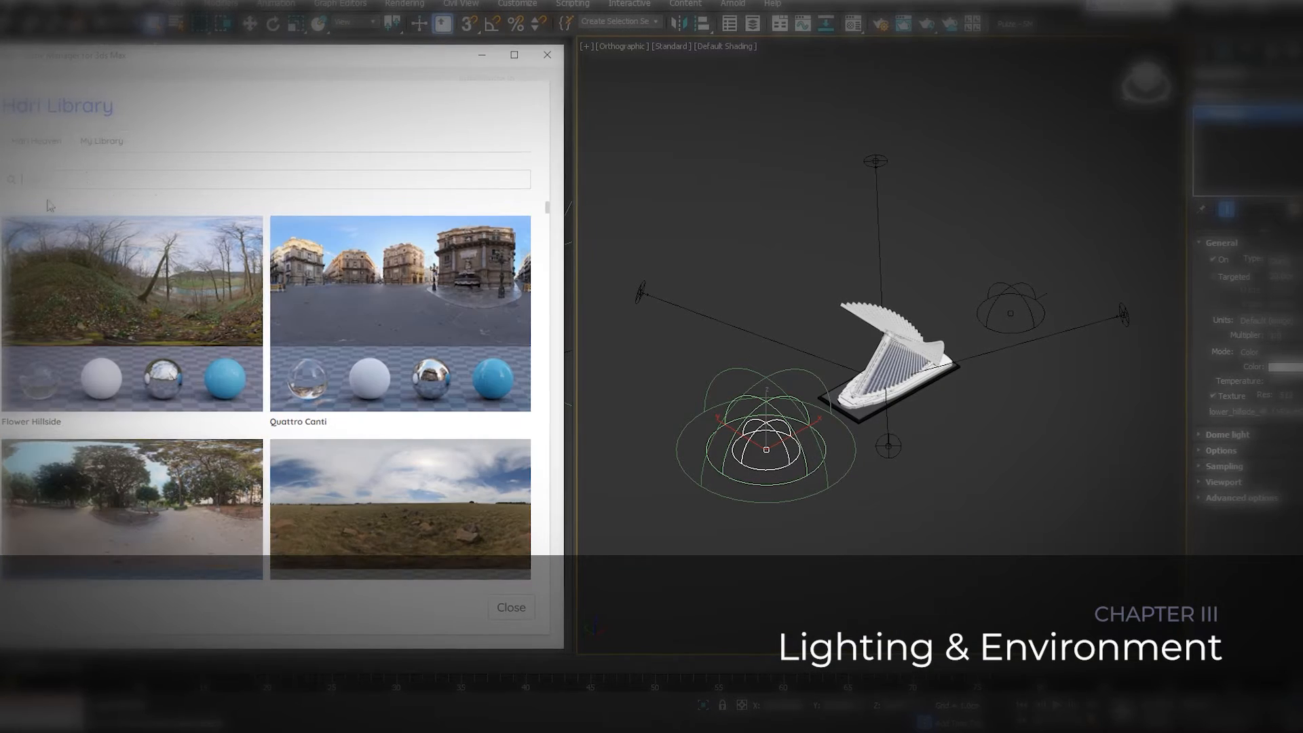
{"action": "type", "text": "winter"}
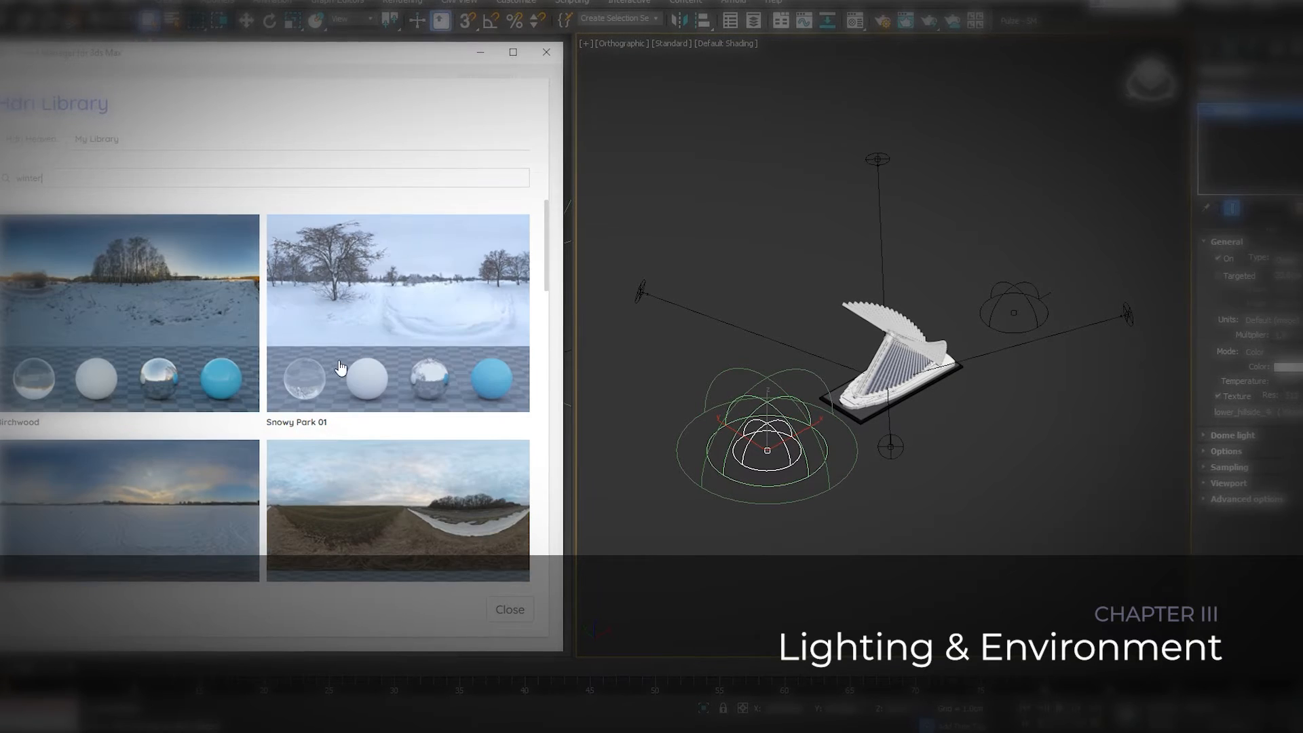
{"action": "left_click", "coordinate": [340, 367]}
{"action": "scroll", "coordinate": [325, 360], "scroll_direction": "down", "scroll_amount": 5}
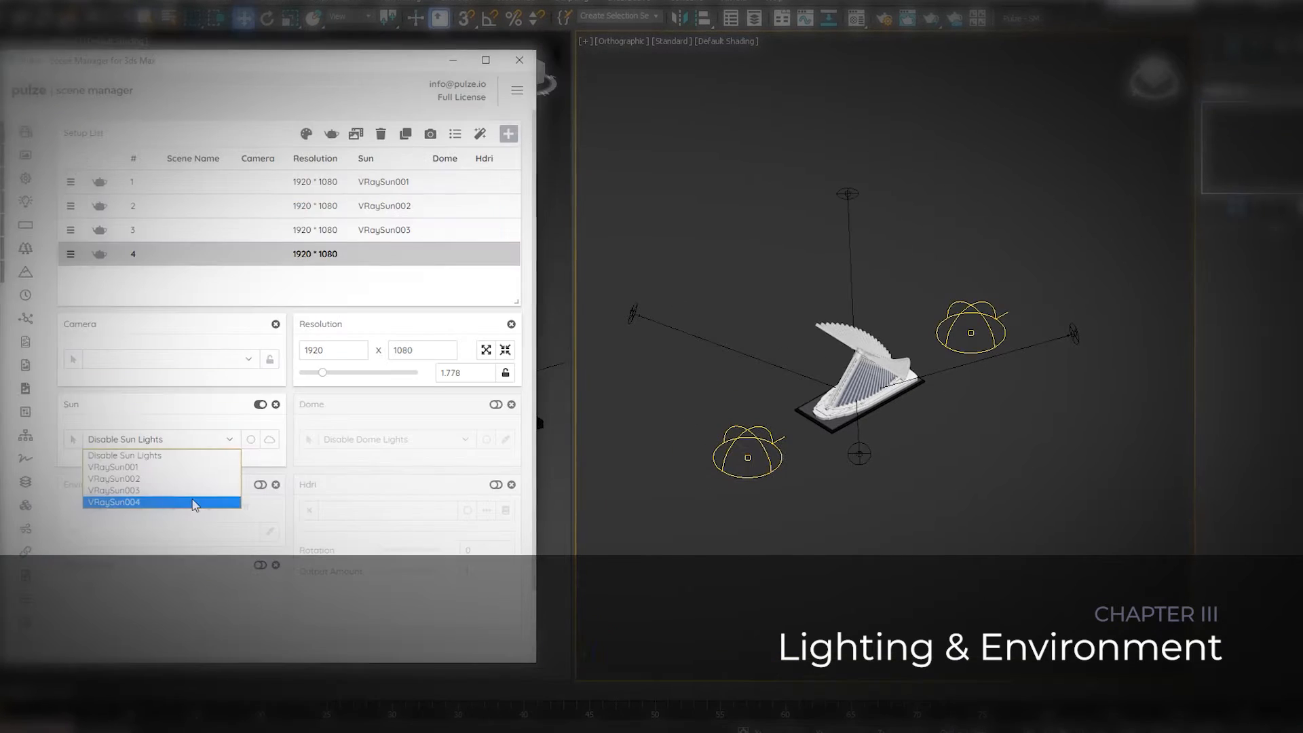
{"action": "left_click", "coordinate": [192, 500]}
{"action": "left_click", "coordinate": [239, 229]}
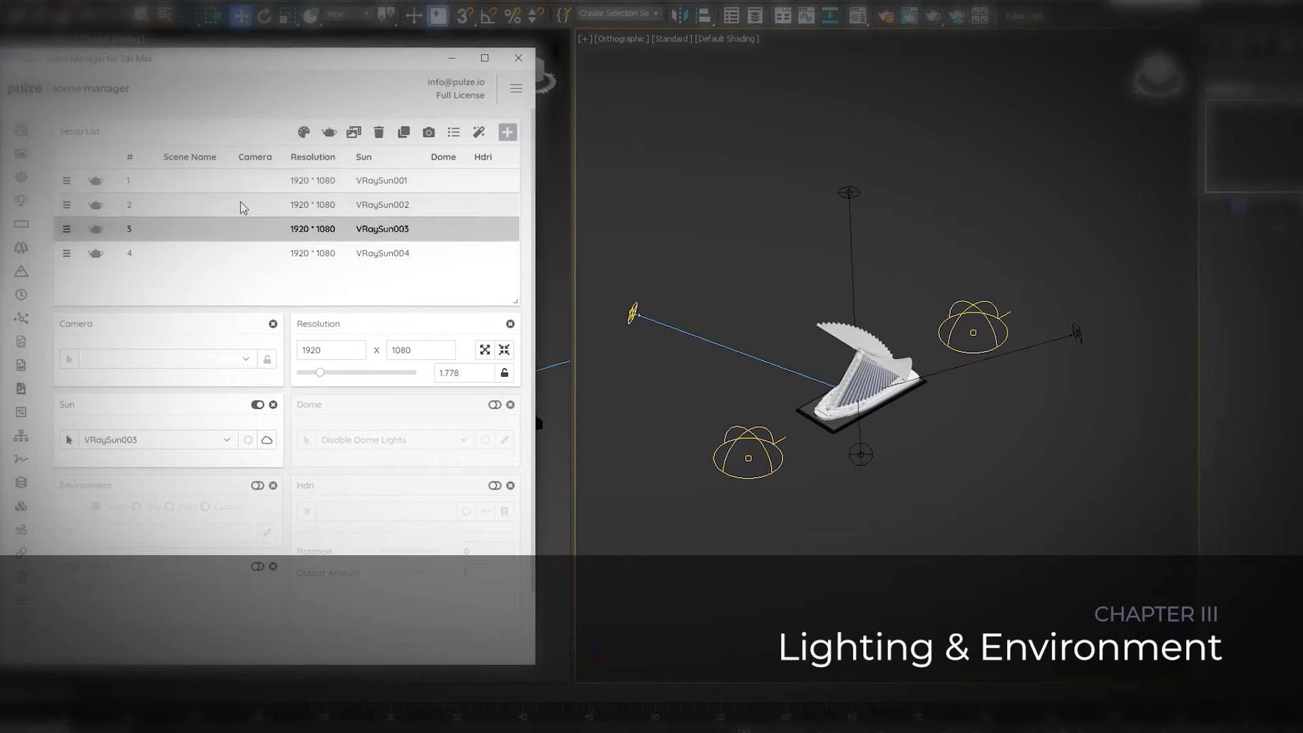
{"action": "left_click", "coordinate": [243, 182]}
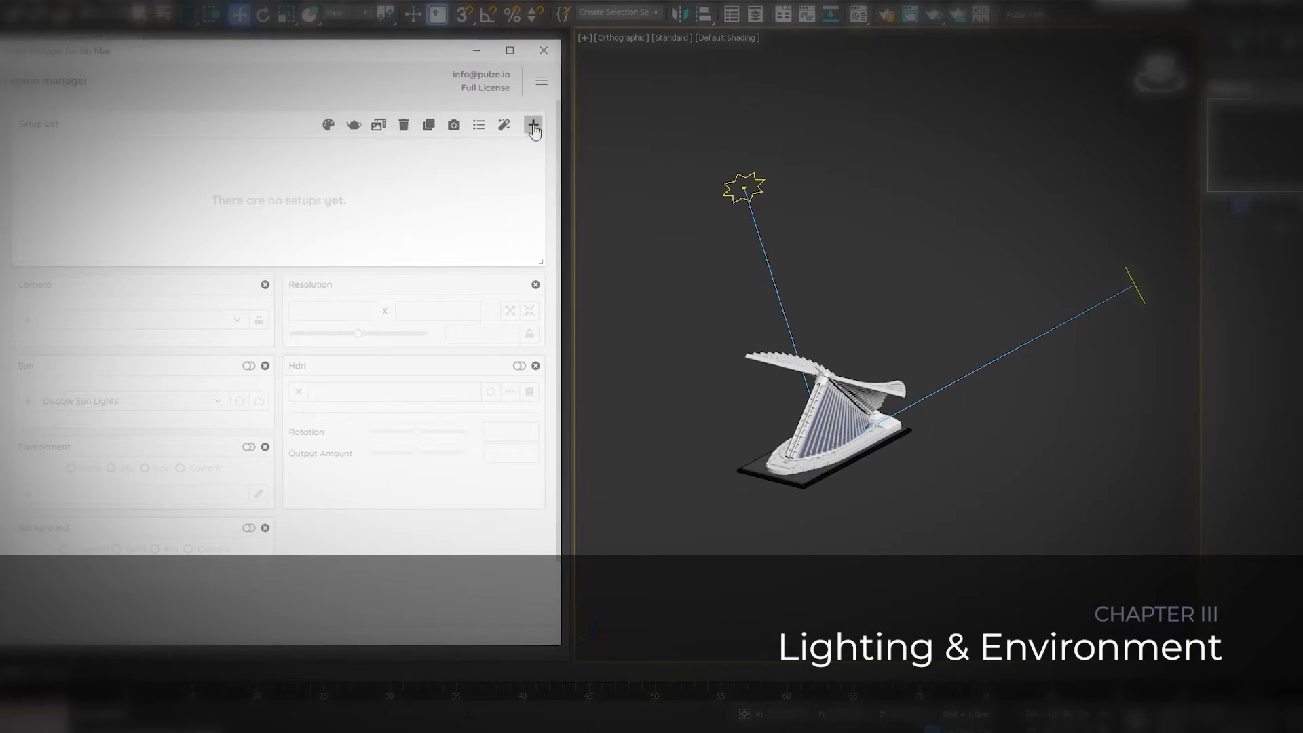
{"action": "left_click", "coordinate": [533, 126]}
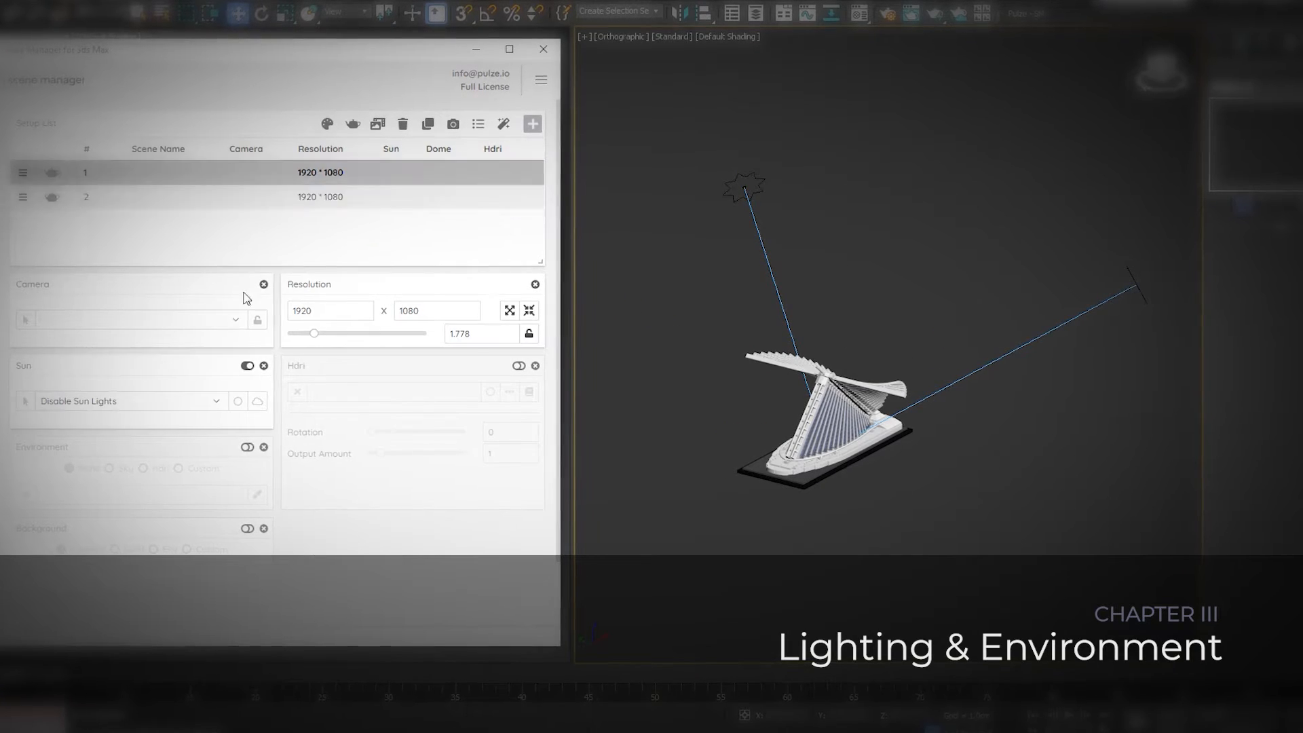
{"action": "left_click", "coordinate": [129, 400]}
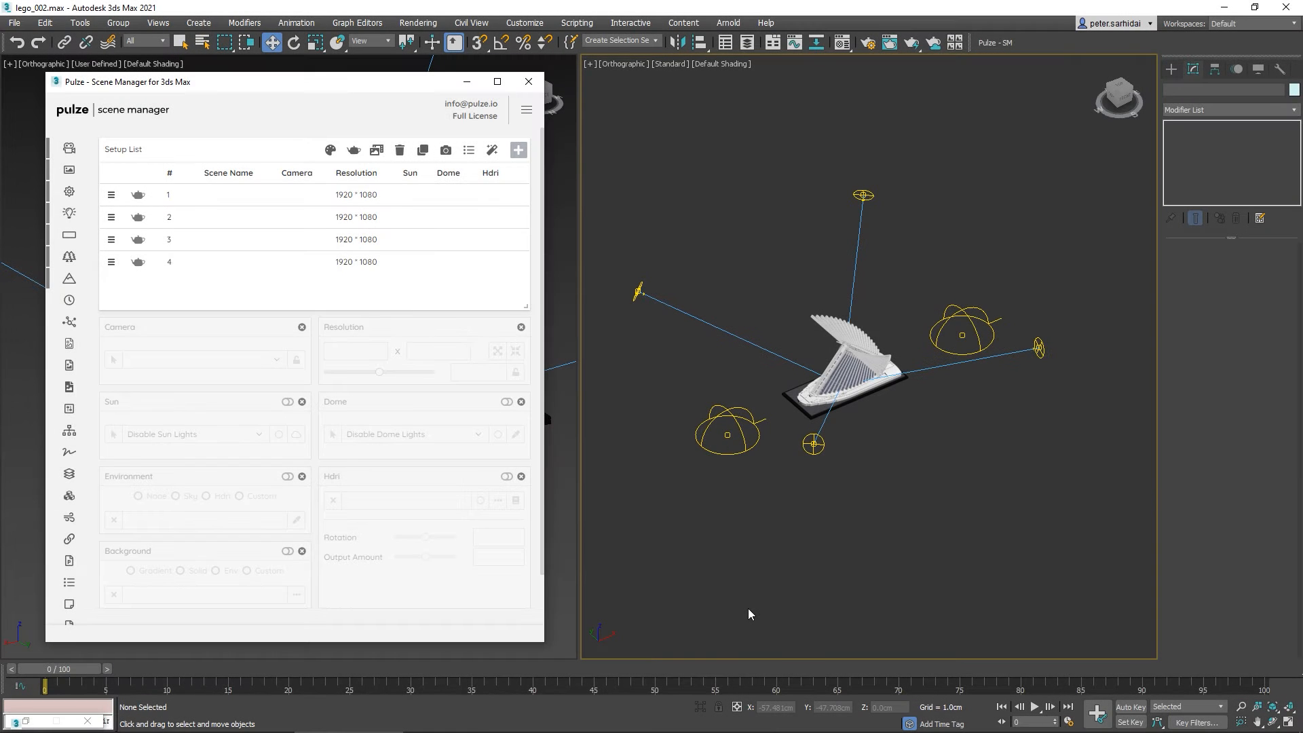
Enable the Sun module for setup 1 and assign VRaySun001 to it
{"action": "middle_click_drag", "start_coordinate": [849, 523], "coordinate": [870, 504], "text": "alt"}
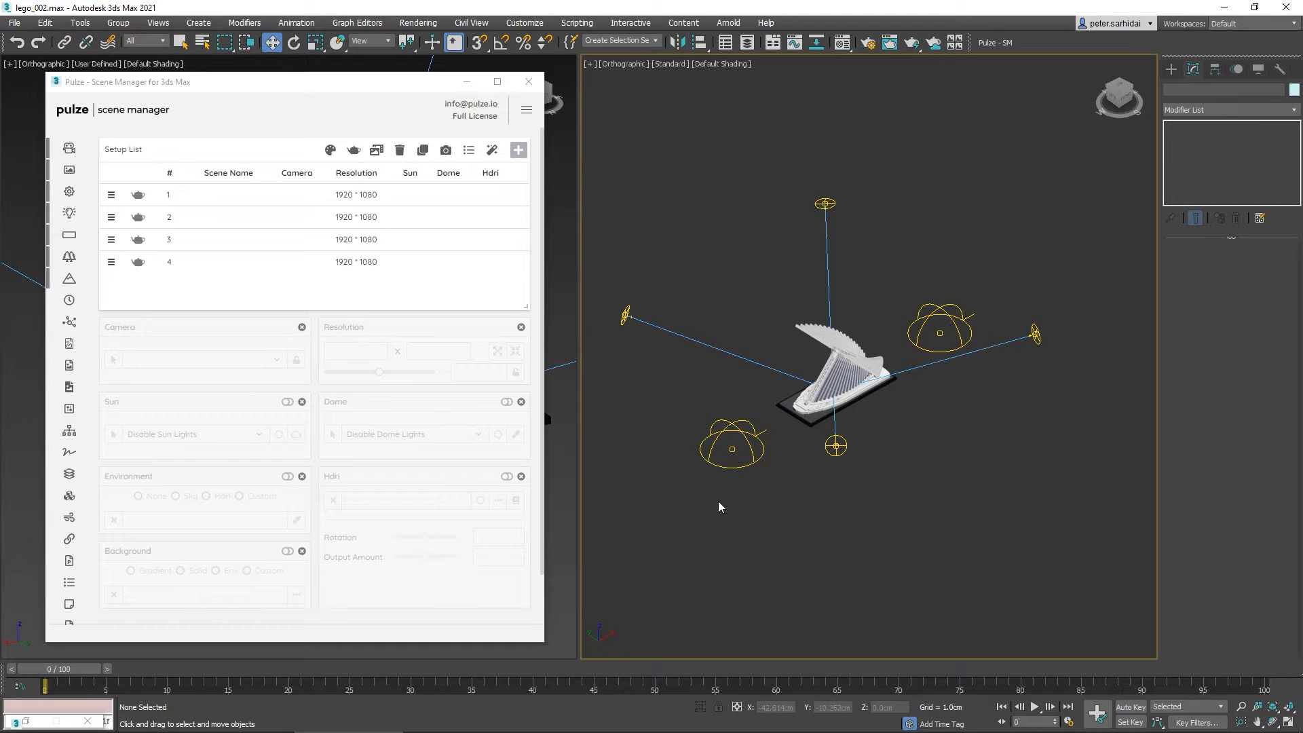
{"action": "middle_click_drag", "start_coordinate": [729, 515], "coordinate": [738, 518]}
{"action": "left_click", "coordinate": [210, 197]}
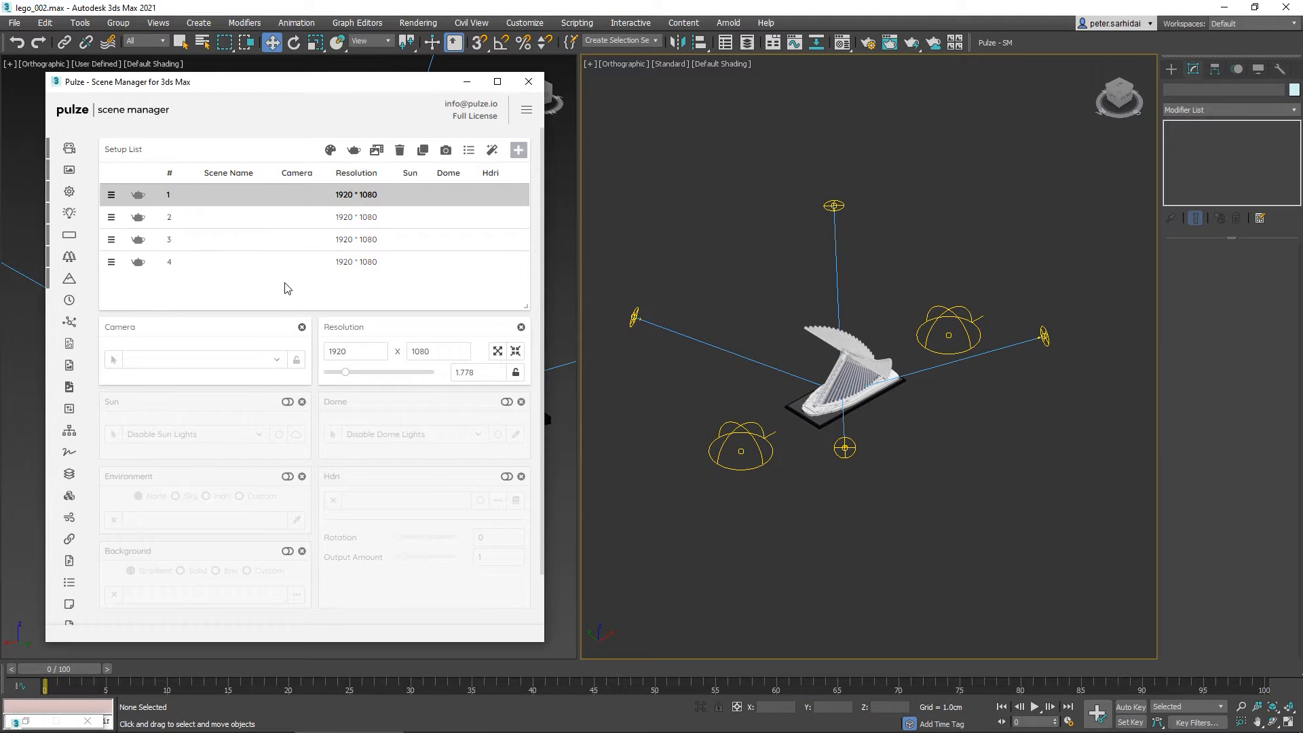
{"action": "left_click", "coordinate": [288, 402]}
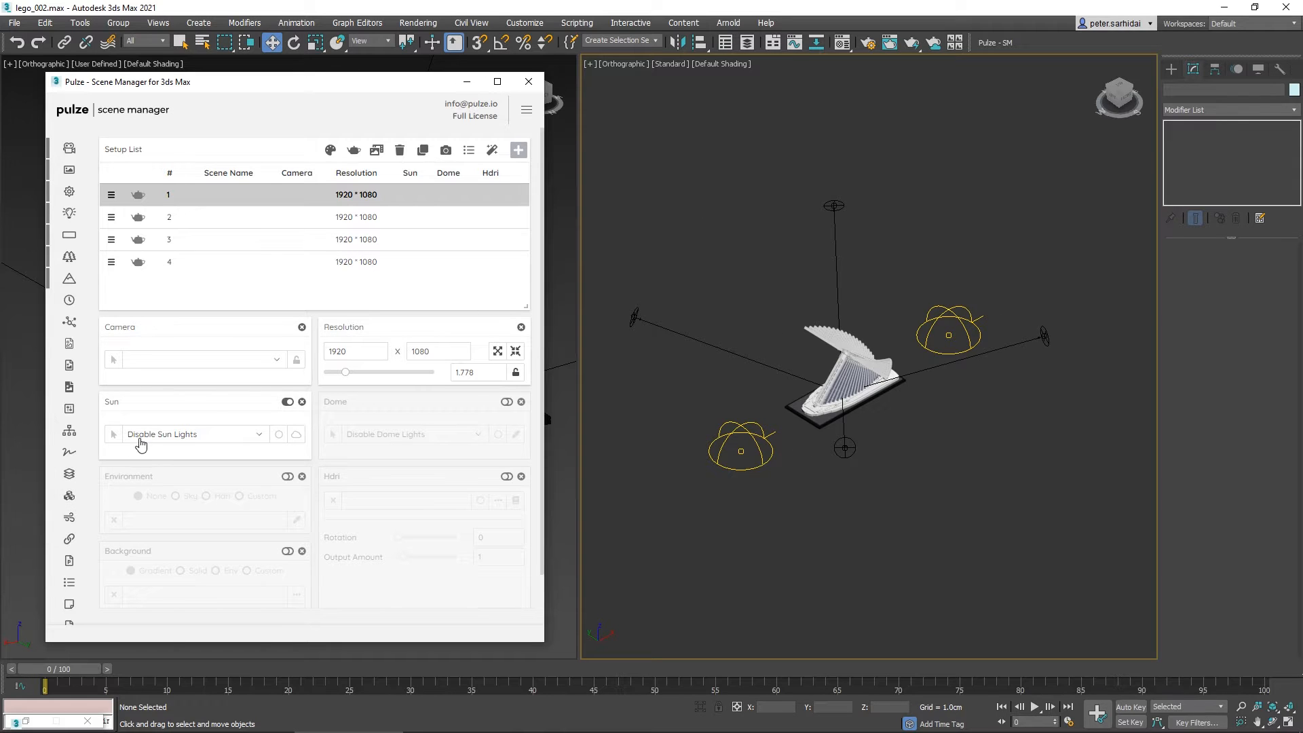
{"action": "left_click", "coordinate": [259, 435]}
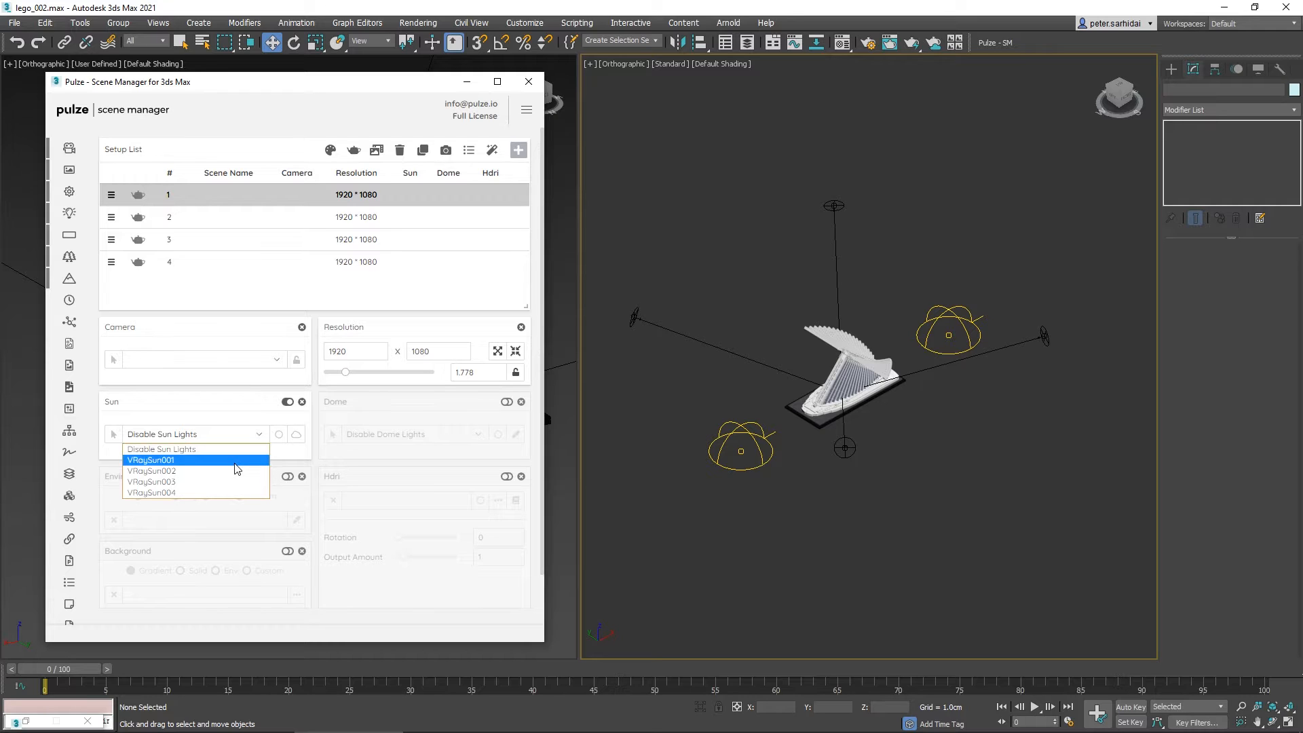
{"action": "left_click", "coordinate": [184, 461]}
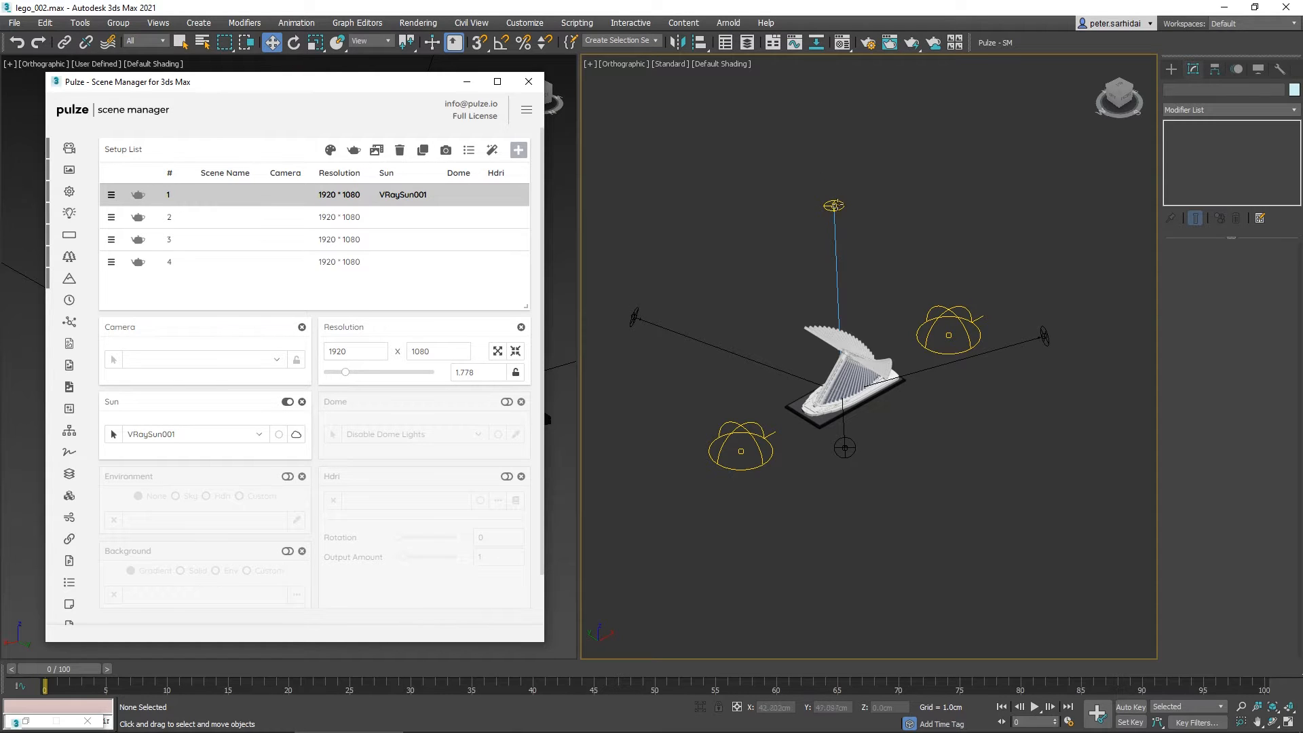
Assign VRaySun002 to setup 2, VRaySun003 to setup 3 and VRaySun004 to setup 4
{"action": "left_click", "coordinate": [380, 217]}
{"action": "left_click", "coordinate": [259, 435]}
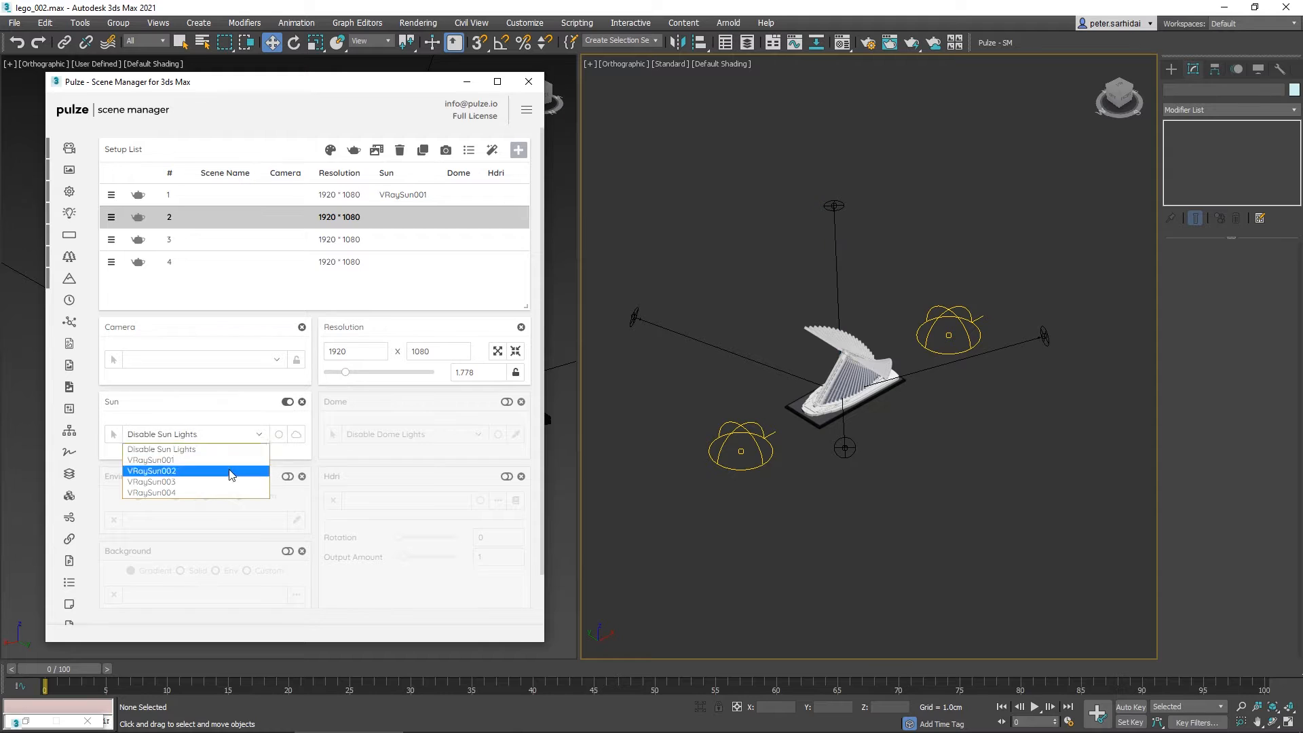
{"action": "left_click", "coordinate": [231, 471]}
{"action": "left_click", "coordinate": [256, 435]}
{"action": "left_click", "coordinate": [224, 482]}
{"action": "left_click", "coordinate": [256, 435]}
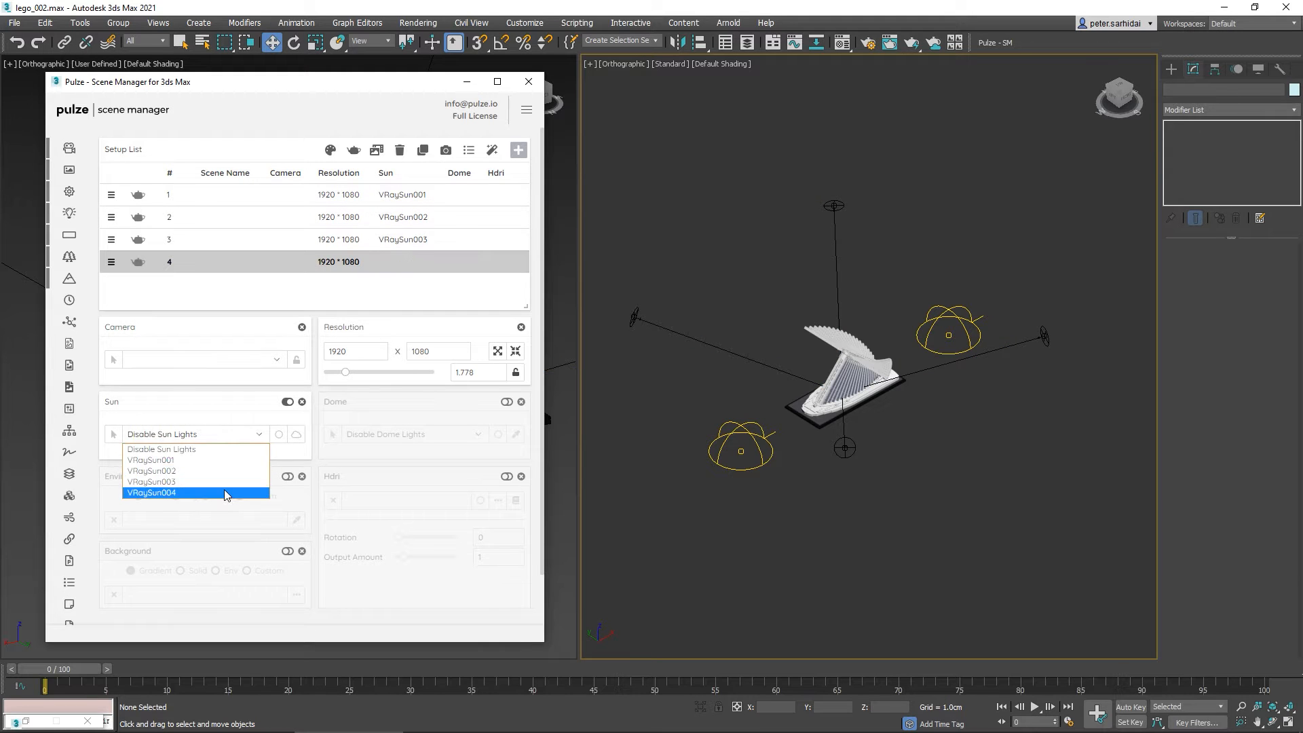
{"action": "left_click", "coordinate": [226, 493]}
Activate the four setups one after another and check which sun is lit in the viewport, ending on setup 1
{"action": "left_click", "coordinate": [270, 240]}
{"action": "left_click", "coordinate": [272, 216]}
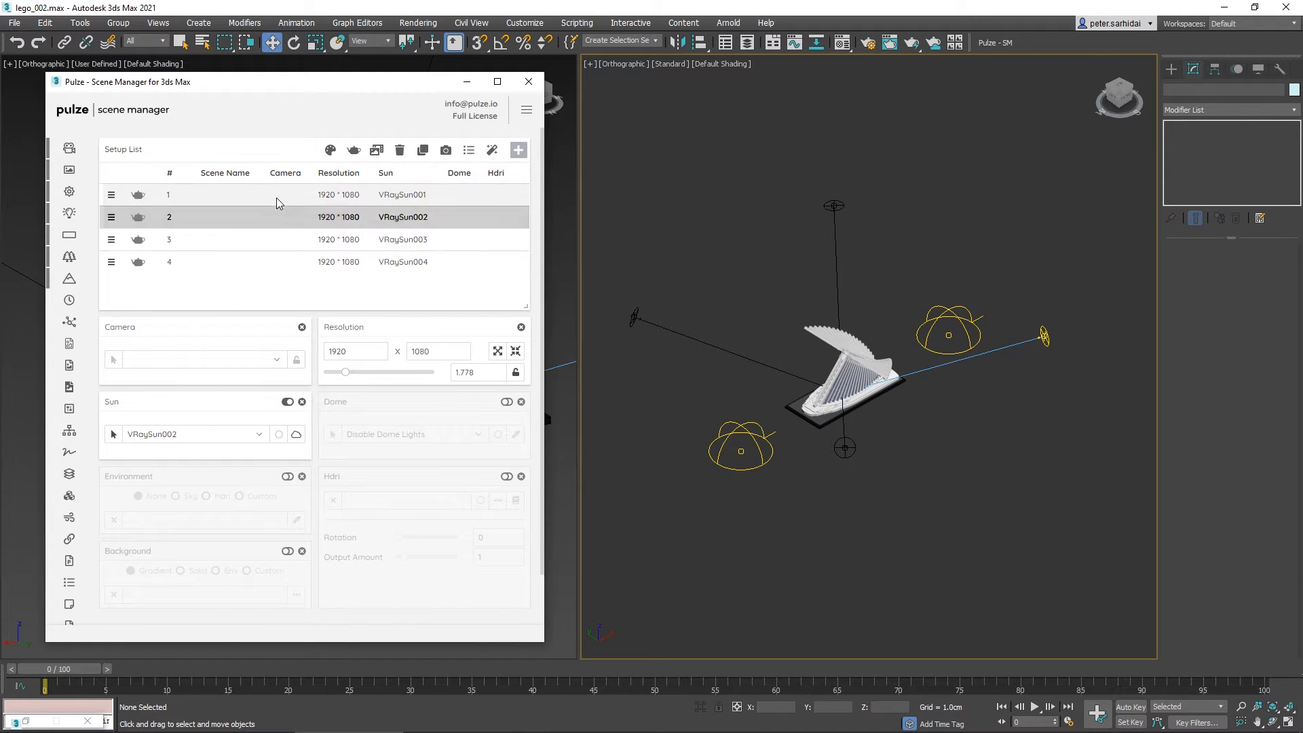
{"action": "left_click", "coordinate": [275, 194]}
{"action": "left_click", "coordinate": [283, 221]}
{"action": "left_click", "coordinate": [285, 241]}
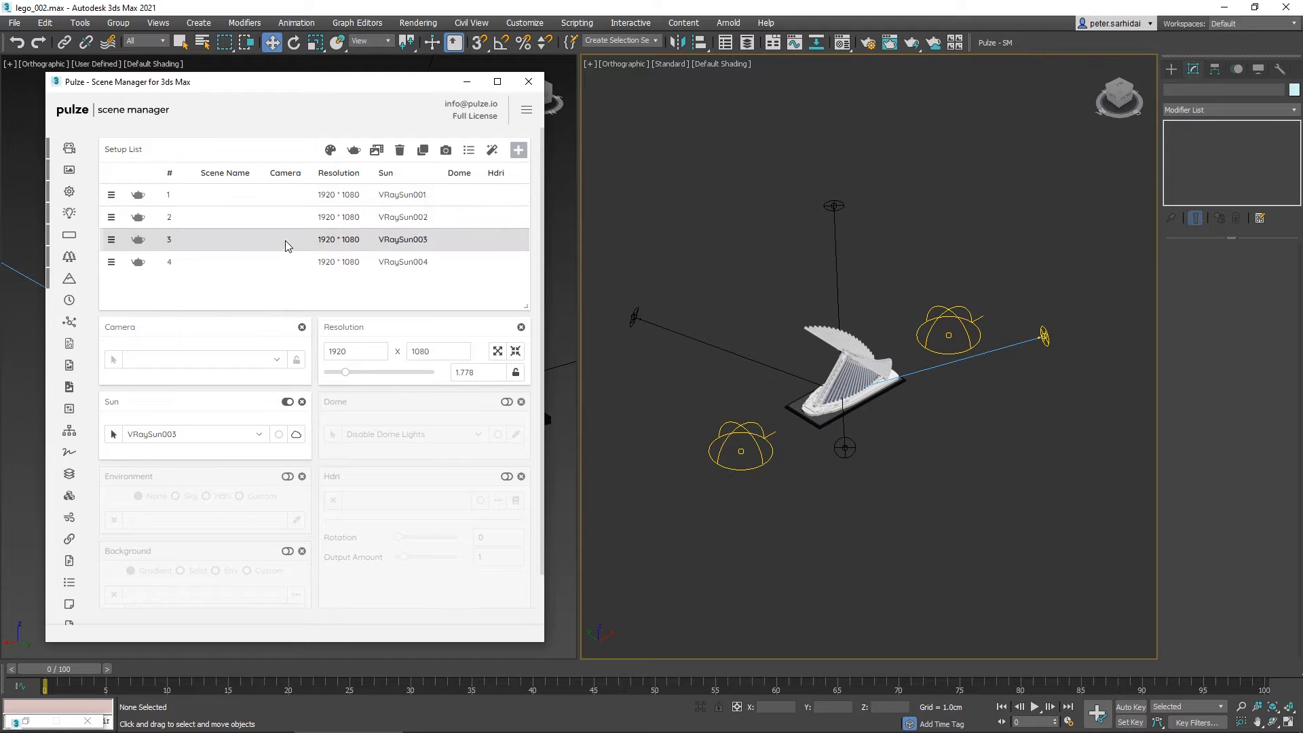
{"action": "left_click", "coordinate": [288, 262]}
{"action": "left_click", "coordinate": [291, 246]}
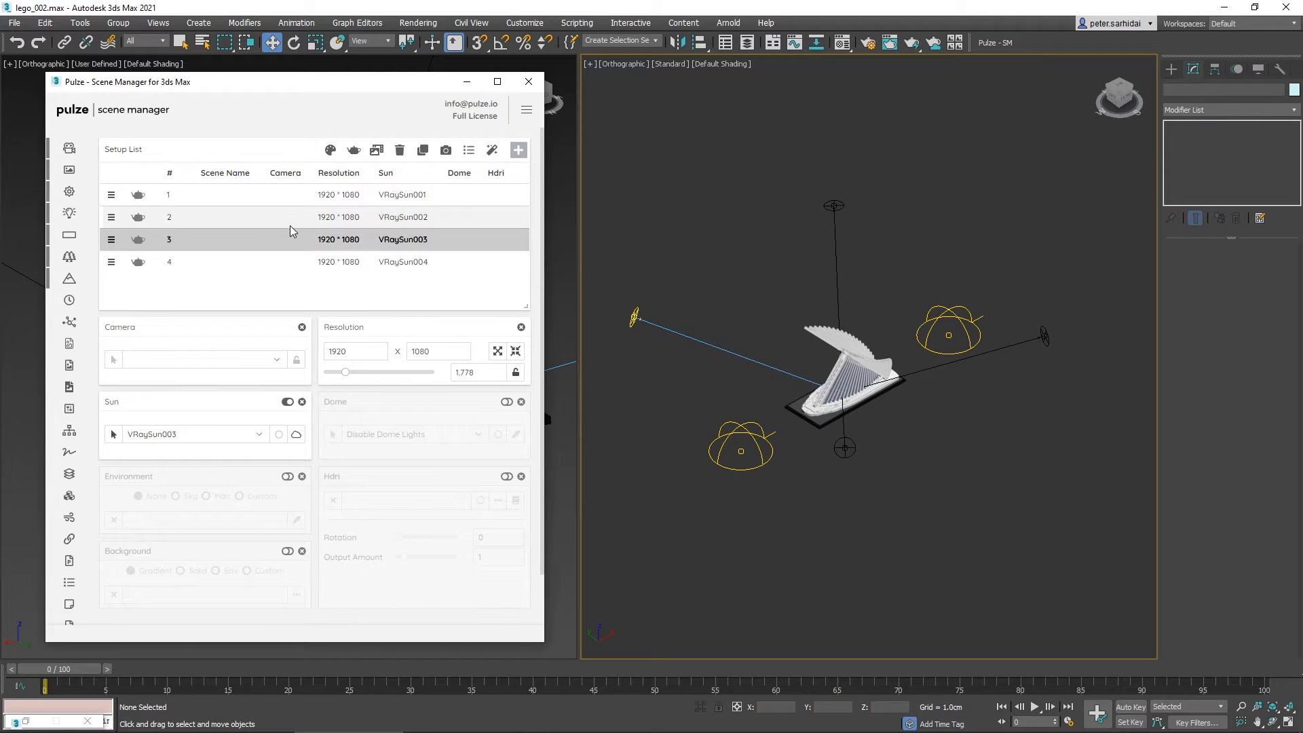
{"action": "left_click", "coordinate": [290, 217]}
{"action": "left_click", "coordinate": [290, 194]}
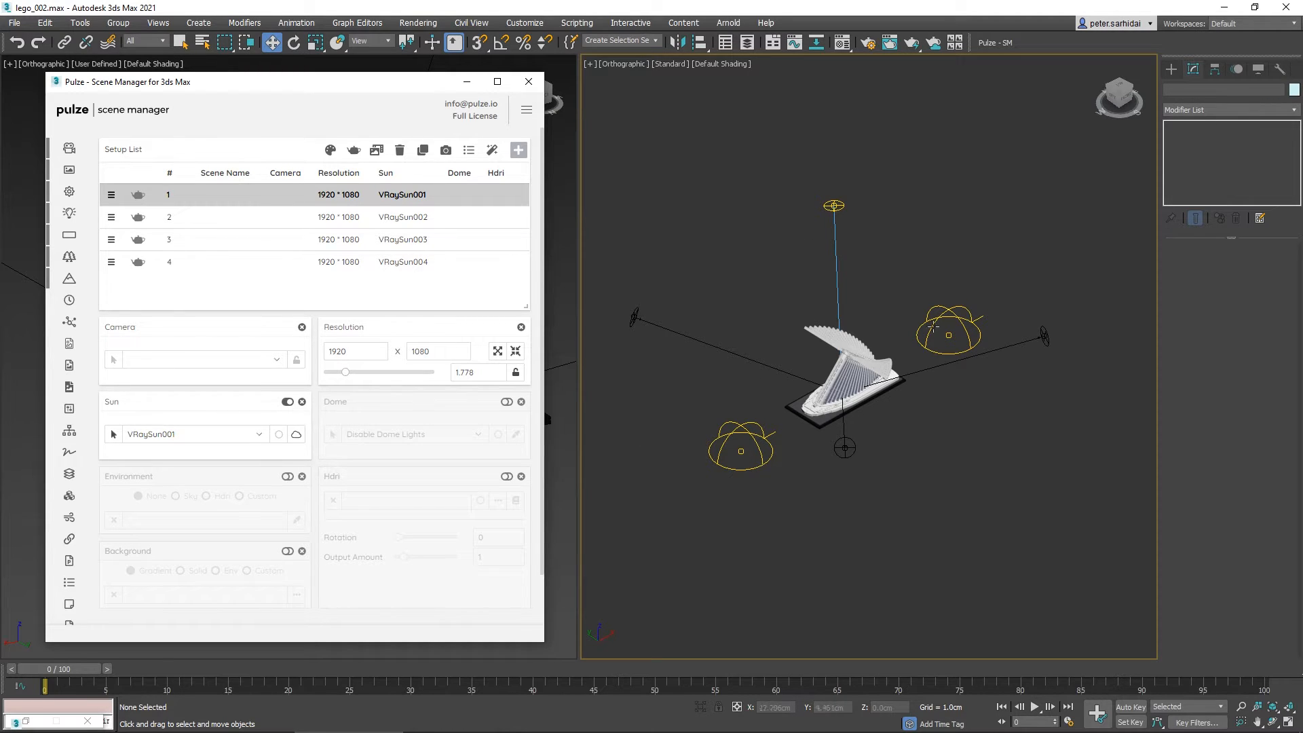
Enable the Dome module with Disable Dome Lights for setup 1 and for setups 2 to 4 together
{"action": "left_click", "coordinate": [507, 401]}
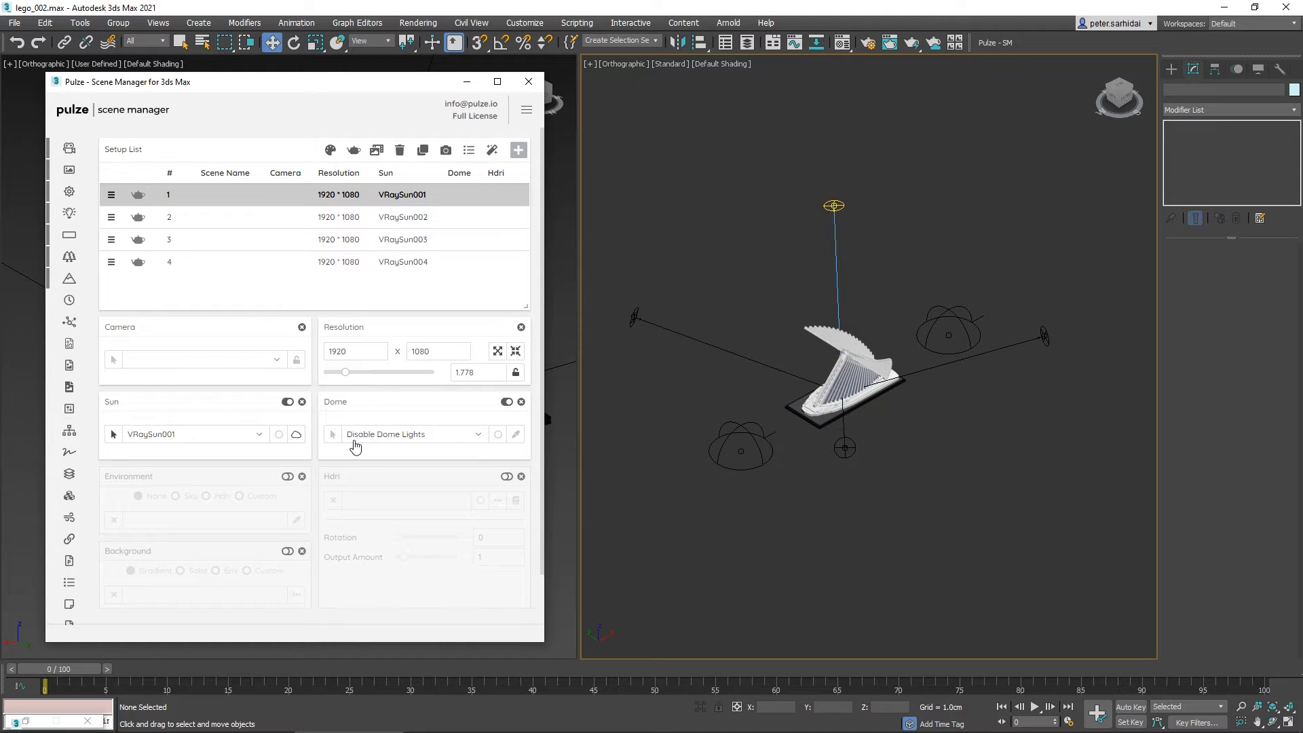
{"action": "left_click", "coordinate": [451, 435]}
{"action": "left_click", "coordinate": [453, 438]}
{"action": "left_click", "coordinate": [464, 218]}
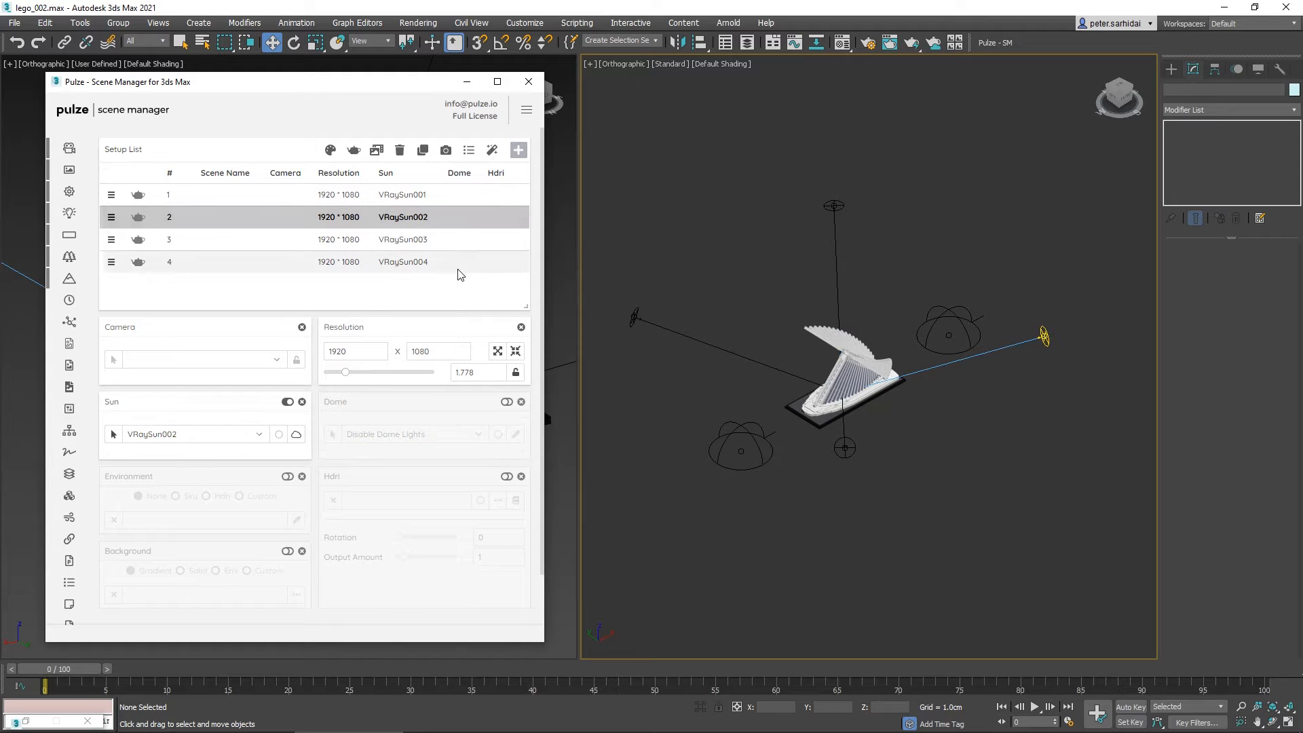
{"action": "left_click", "coordinate": [454, 264], "text": "shift"}
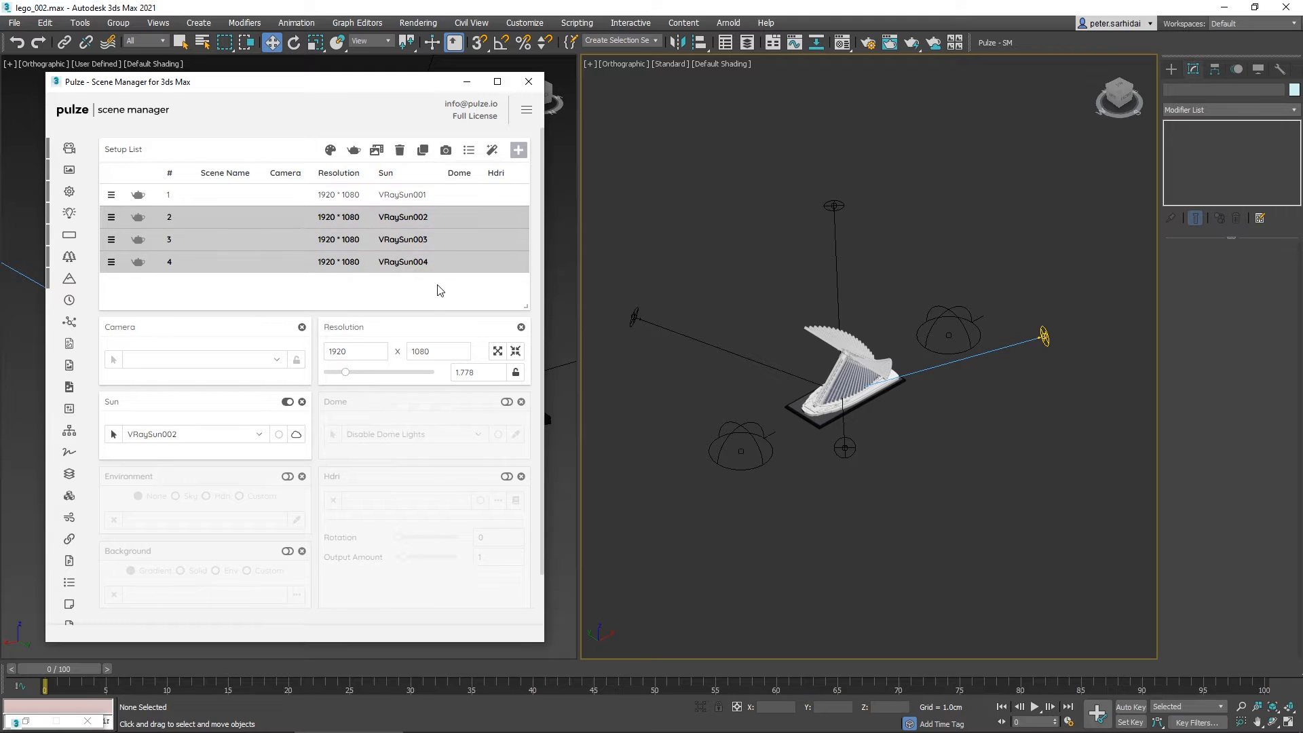
{"action": "left_click", "coordinate": [507, 403]}
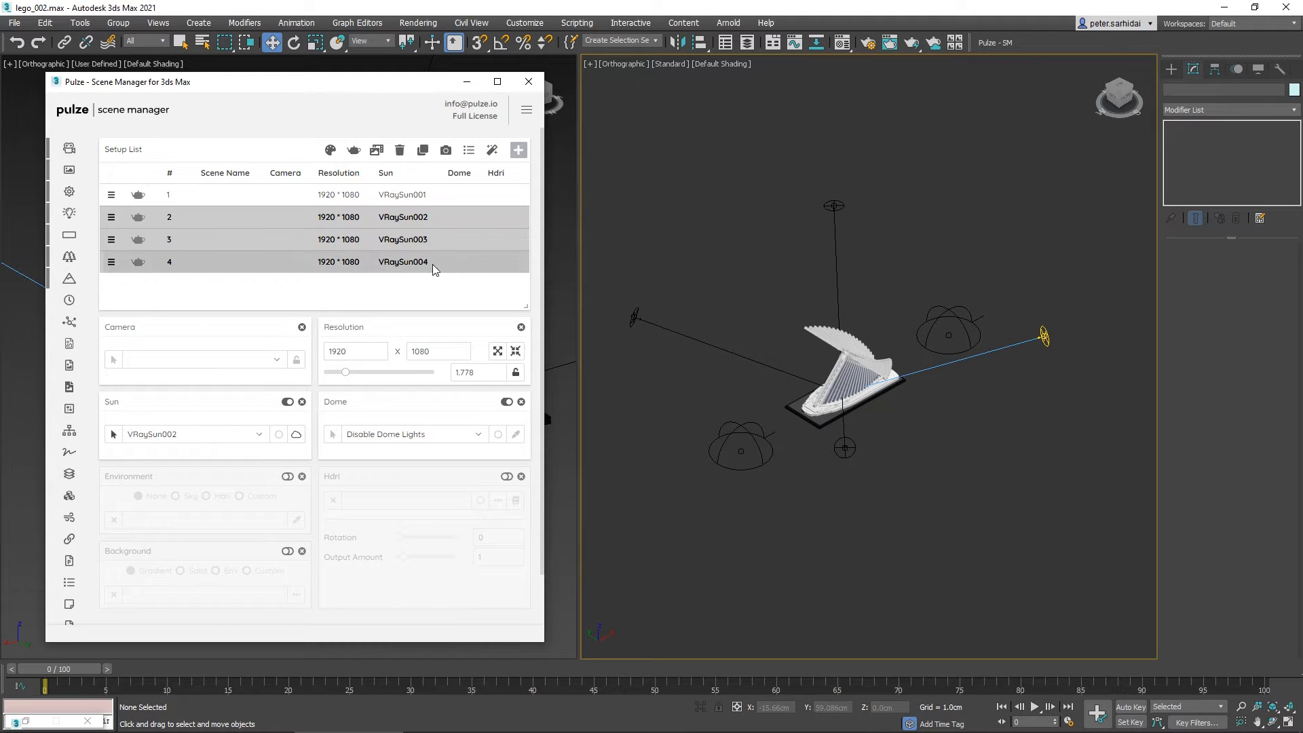
Give setup 1 a sky environment linked to VRaySun001 and show it in the Environment and Effects settings
{"action": "left_click", "coordinate": [404, 201]}
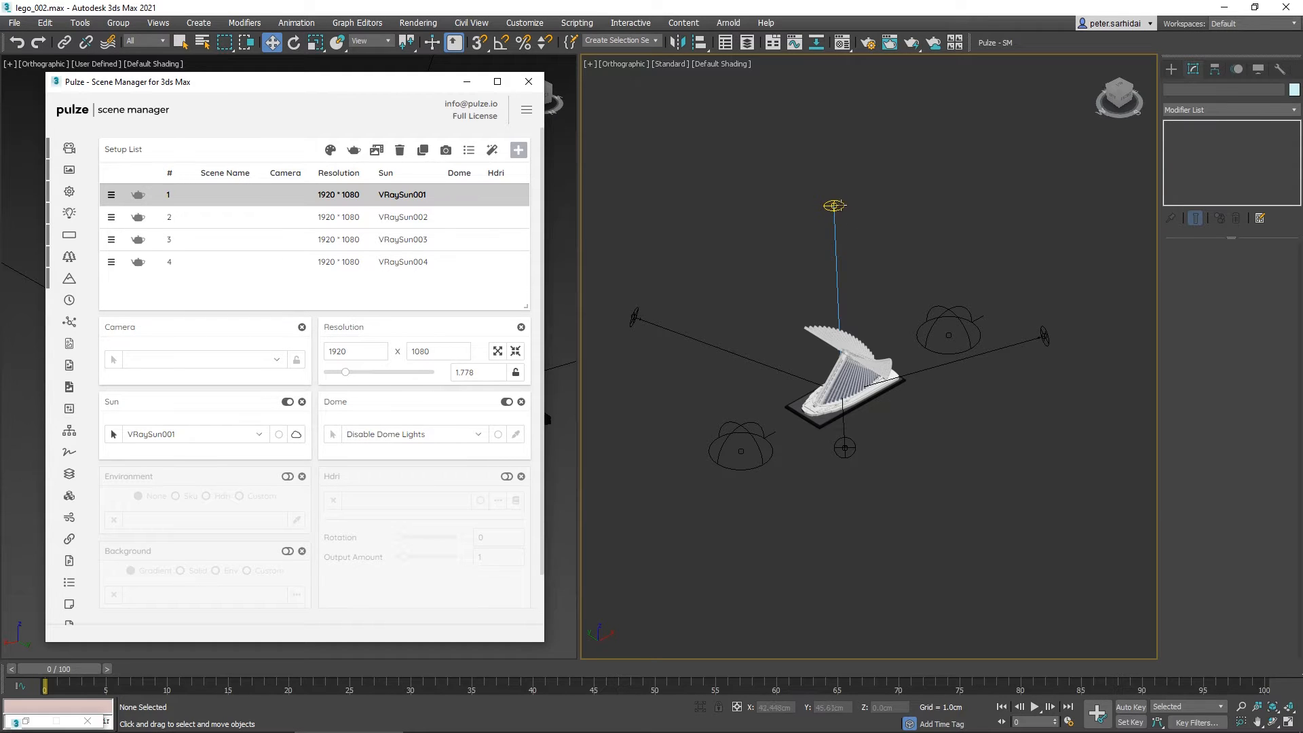
{"action": "left_click", "coordinate": [296, 440]}
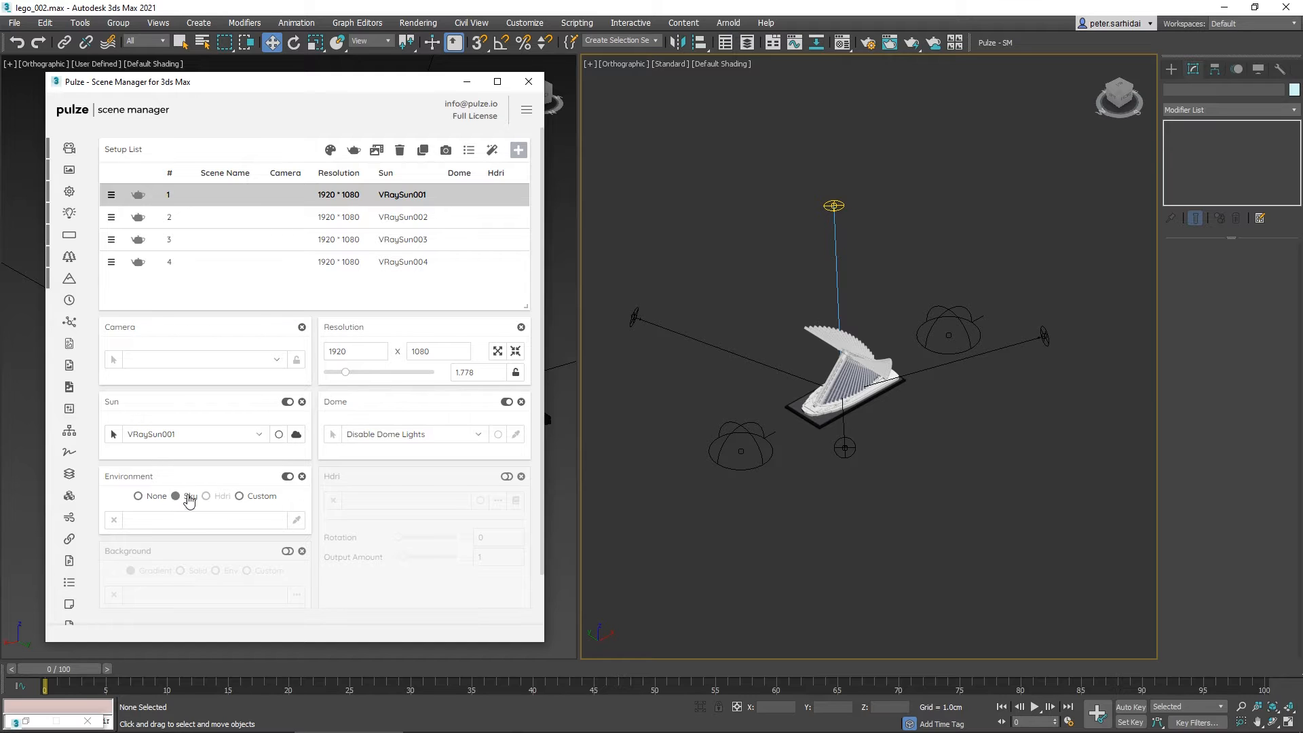
{"action": "left_click", "coordinate": [697, 559]}
{"action": "key", "text": "8"}
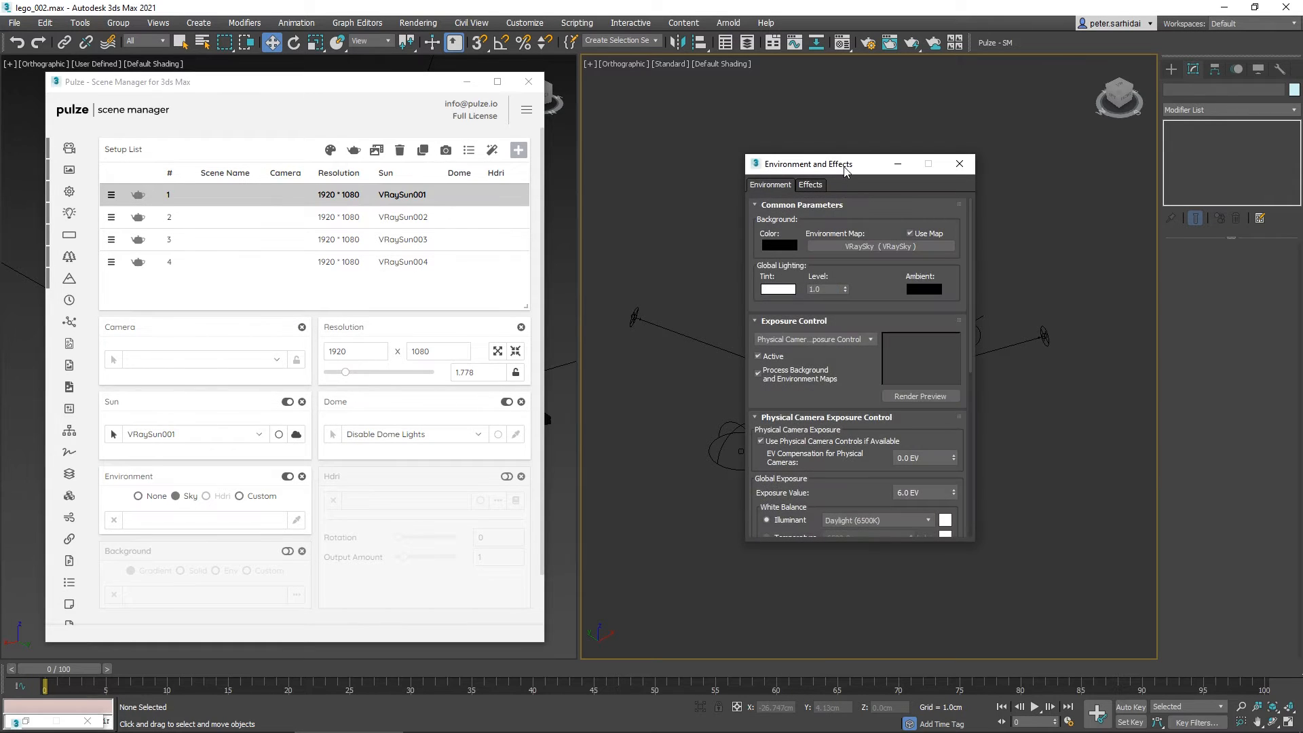
{"action": "left_click_drag", "start_coordinate": [845, 170], "coordinate": [831, 172]}
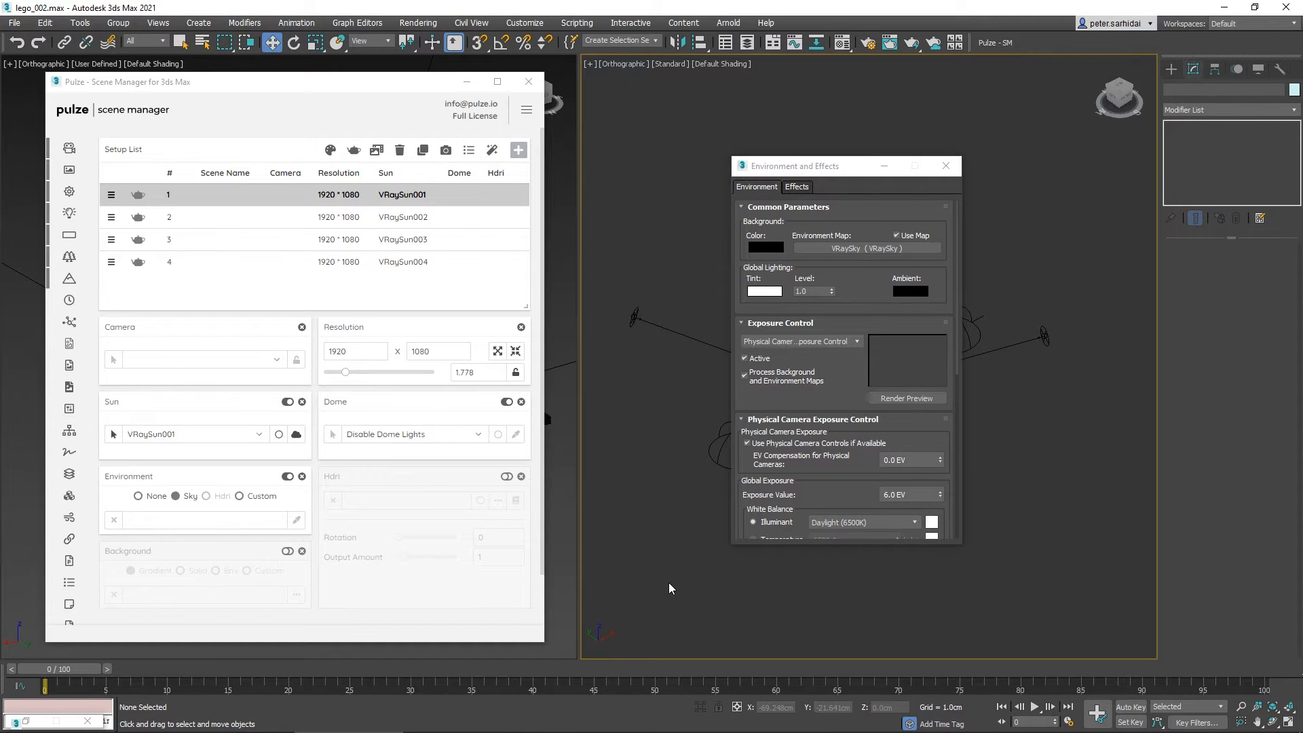
Load setup 1's sky map into the Material Editor to inspect its parameters, and minimize both the editor and the environment settings
{"action": "key", "text": "m"}
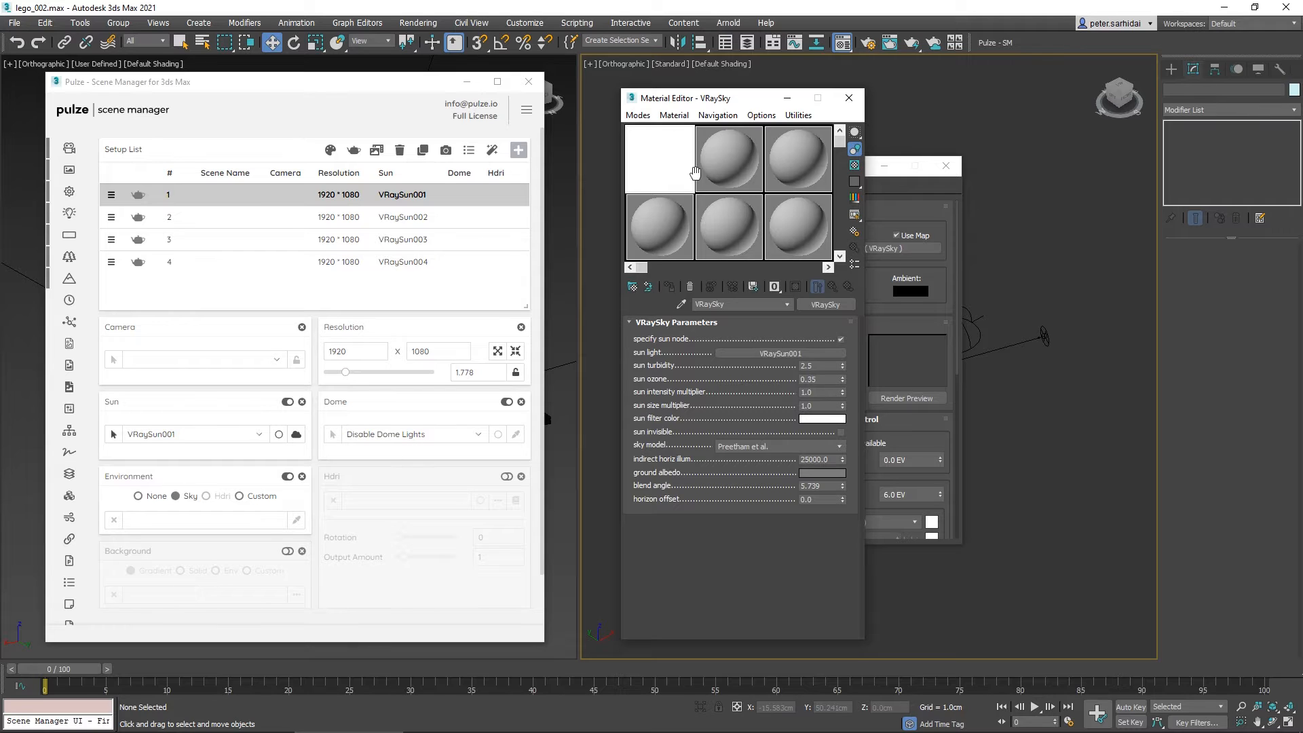
{"action": "left_click", "coordinate": [281, 436]}
{"action": "left_click", "coordinate": [787, 101]}
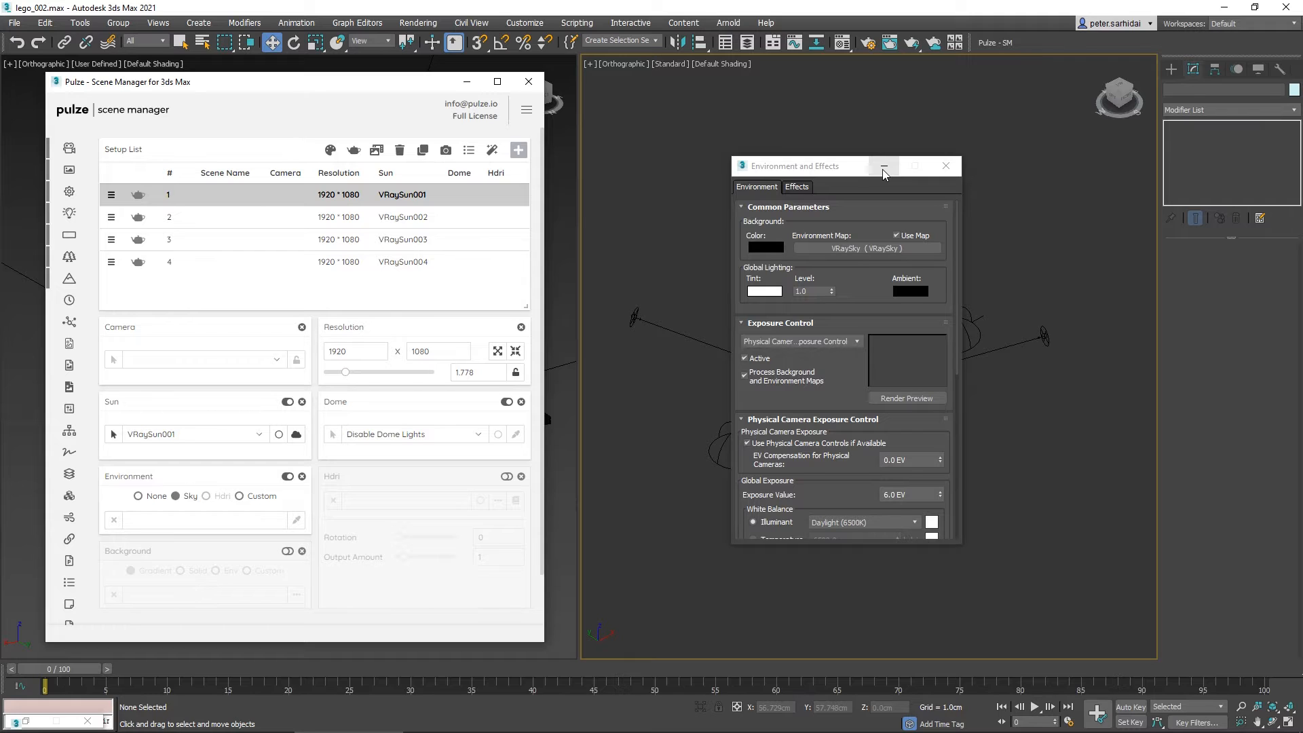
{"action": "left_click", "coordinate": [883, 169]}
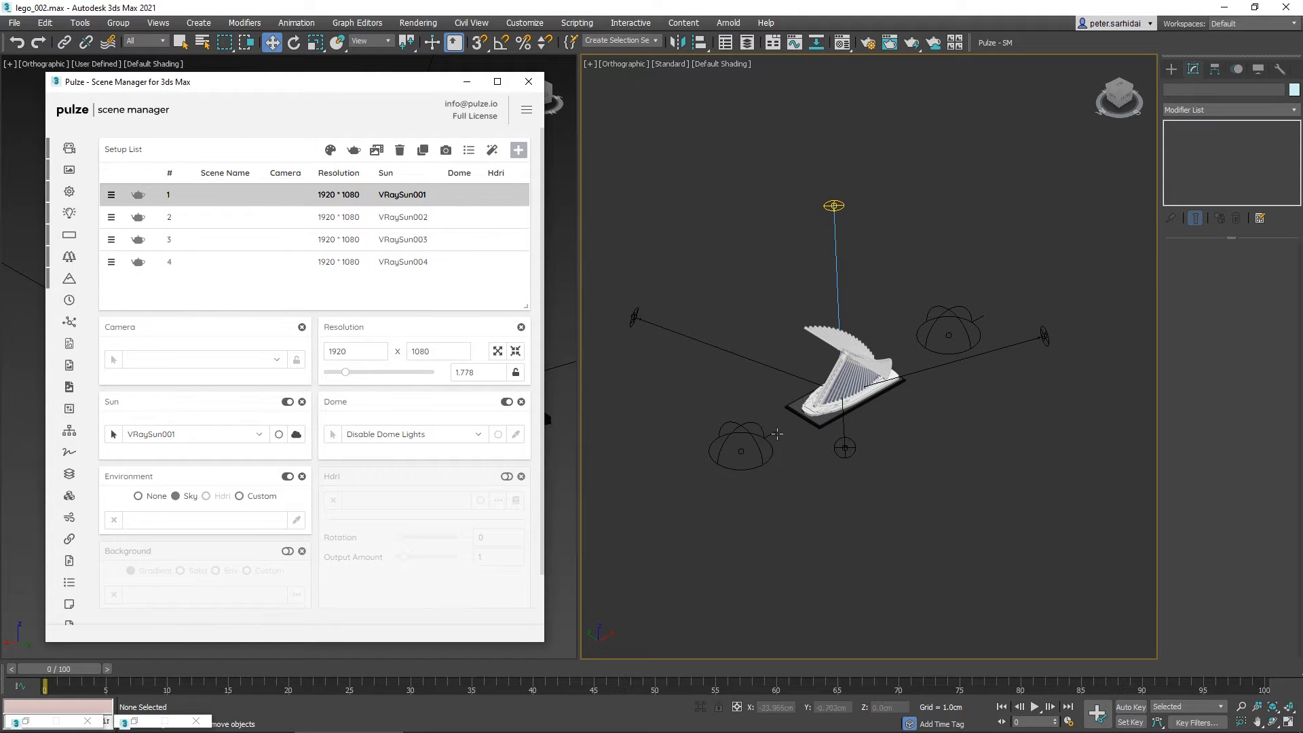
Add setups 5 and 6 to an enlarged setup list and disable the sun lights for both
{"action": "left_click", "coordinate": [518, 150]}
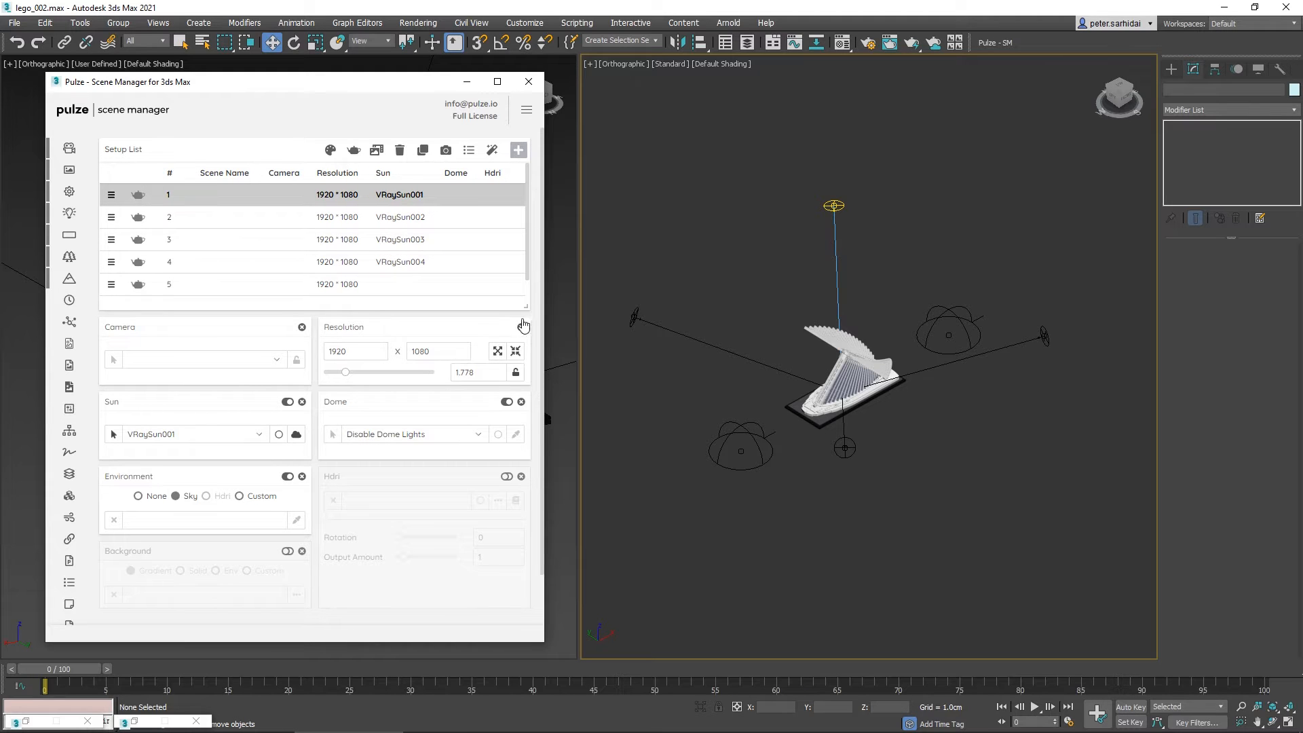
{"action": "left_click_drag", "start_coordinate": [526, 307], "coordinate": [526, 366]}
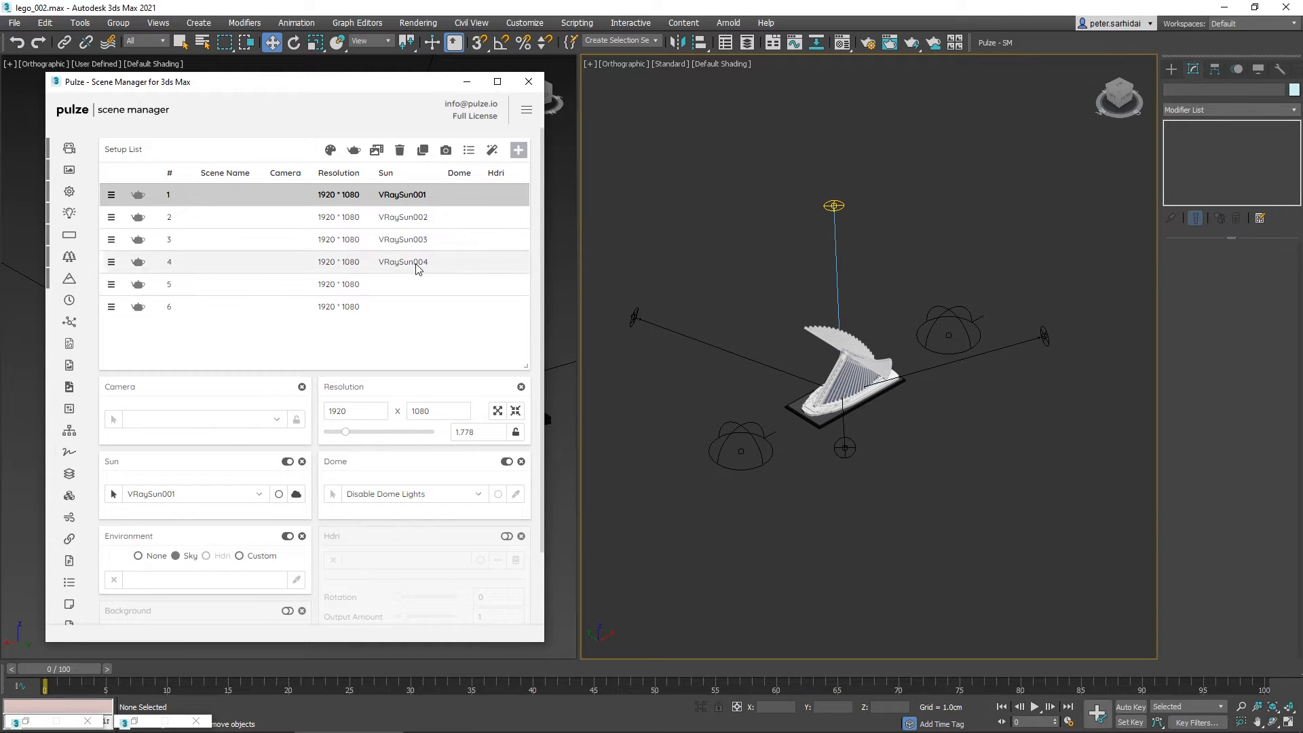
{"action": "left_click", "coordinate": [453, 292]}
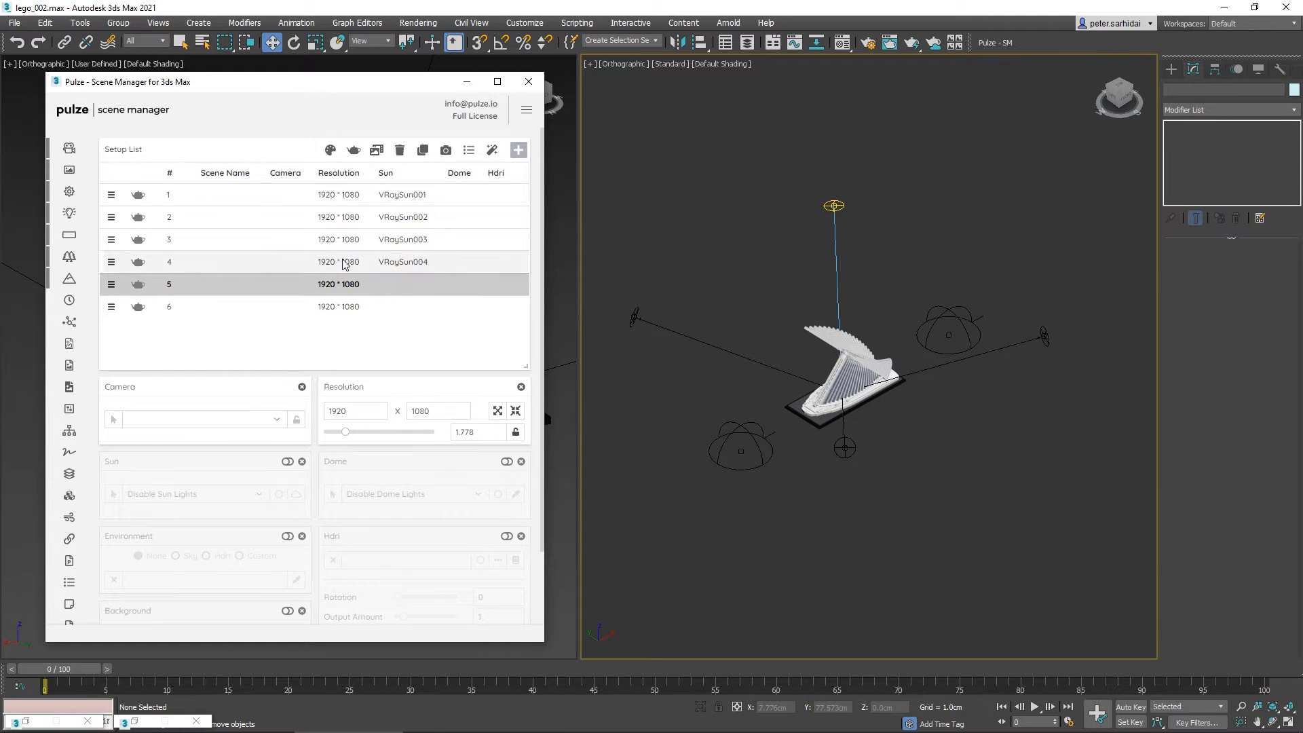
{"action": "left_click", "coordinate": [401, 315], "text": "ctrl"}
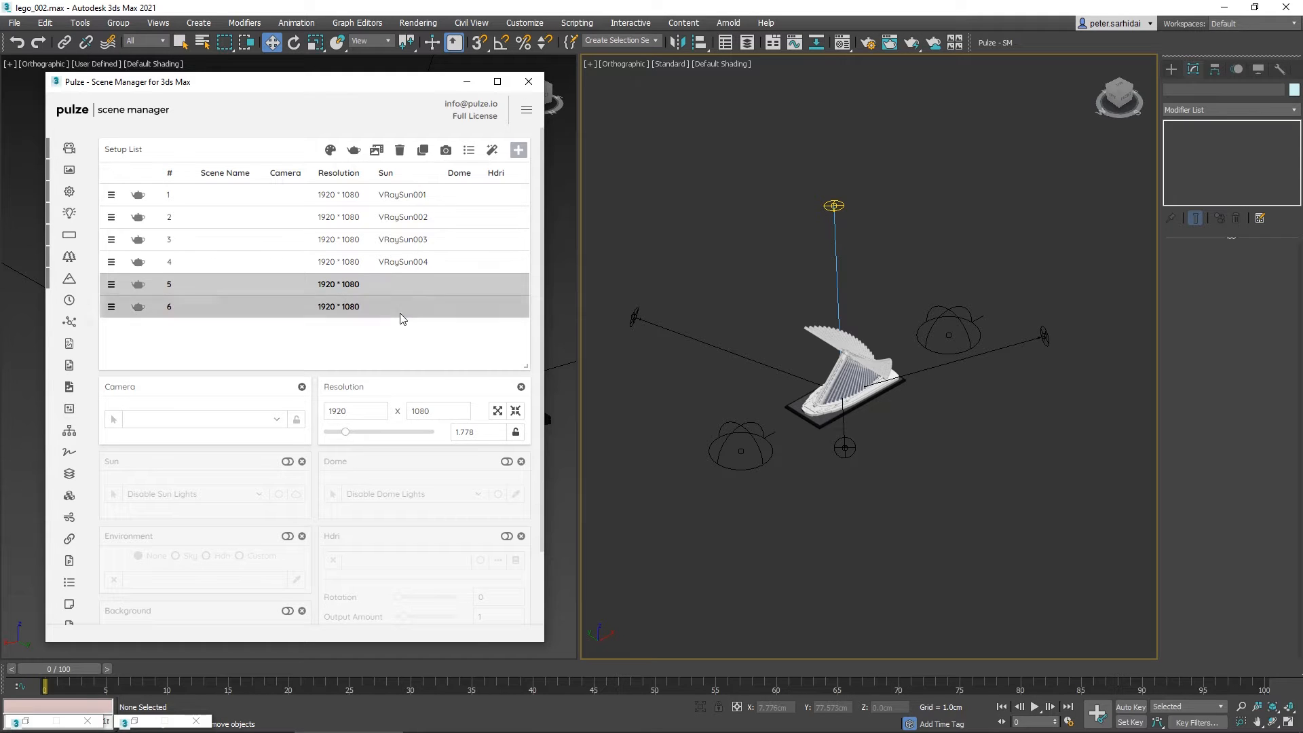
{"action": "left_click", "coordinate": [287, 461]}
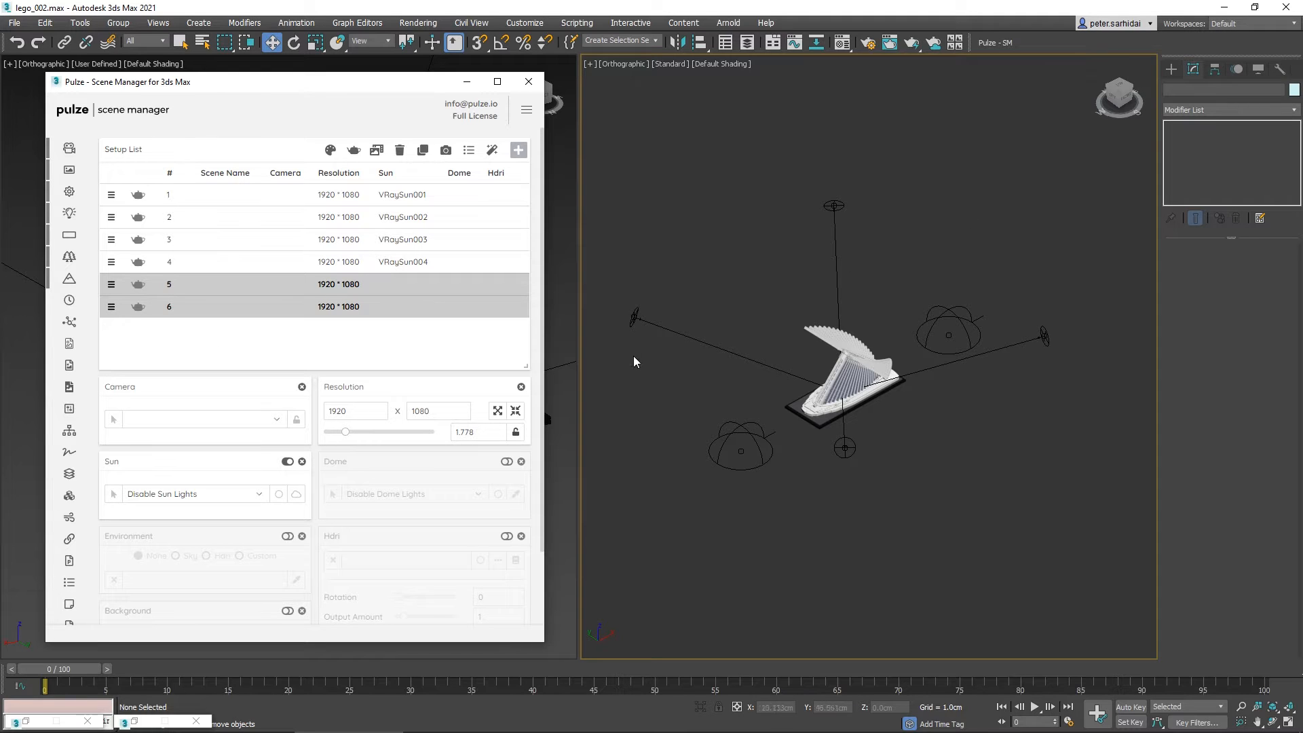
Enable the Dome module for setups 5 and 6, assigning VRayLight001 to setup 5 and VRayLight002 to setup 6
{"action": "left_click", "coordinate": [507, 462]}
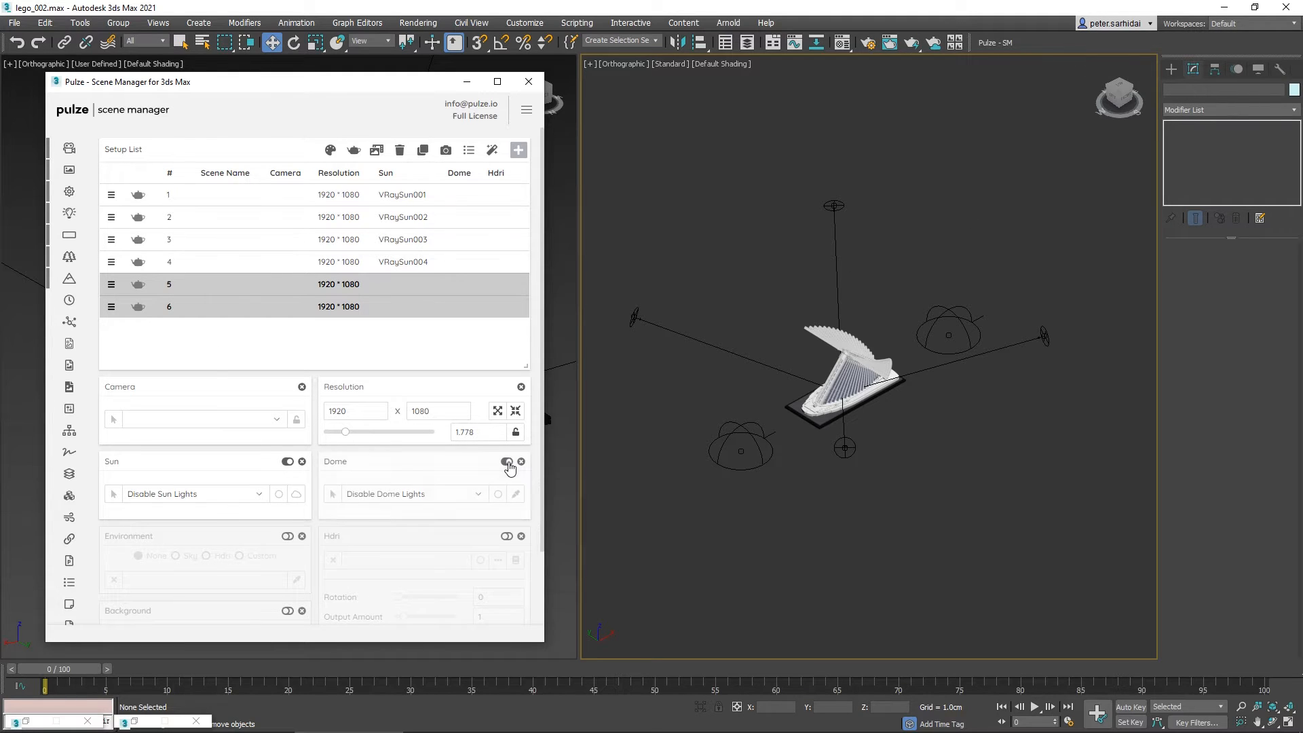
{"action": "left_click", "coordinate": [433, 282]}
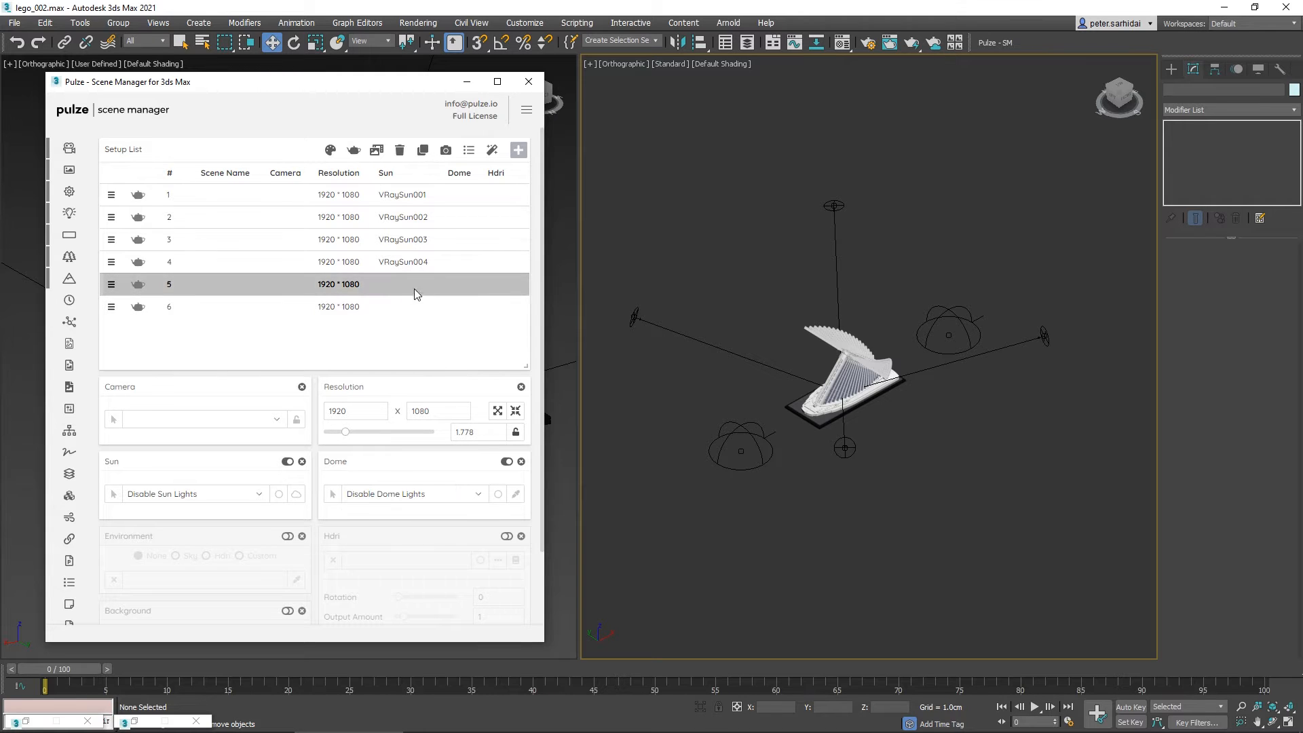
{"action": "left_click", "coordinate": [481, 494]}
{"action": "left_click", "coordinate": [434, 519]}
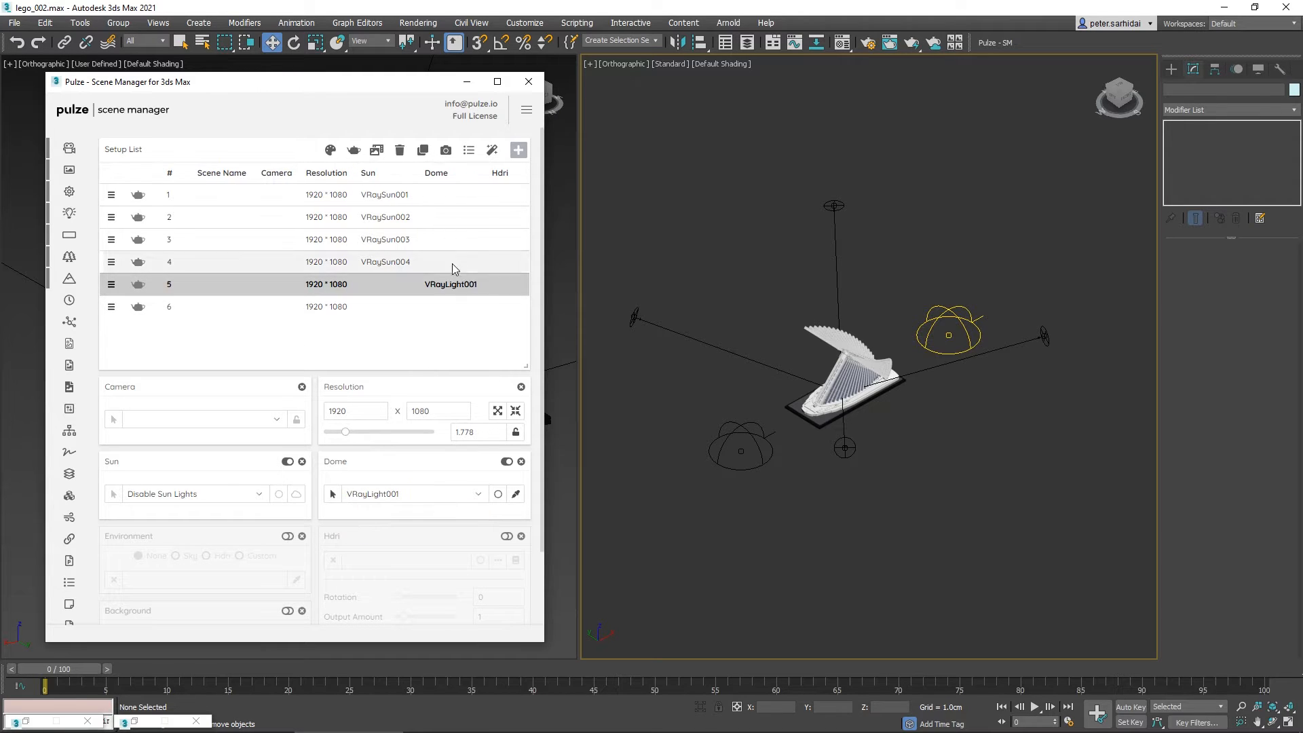
{"action": "left_click", "coordinate": [421, 309]}
{"action": "left_click", "coordinate": [475, 500]}
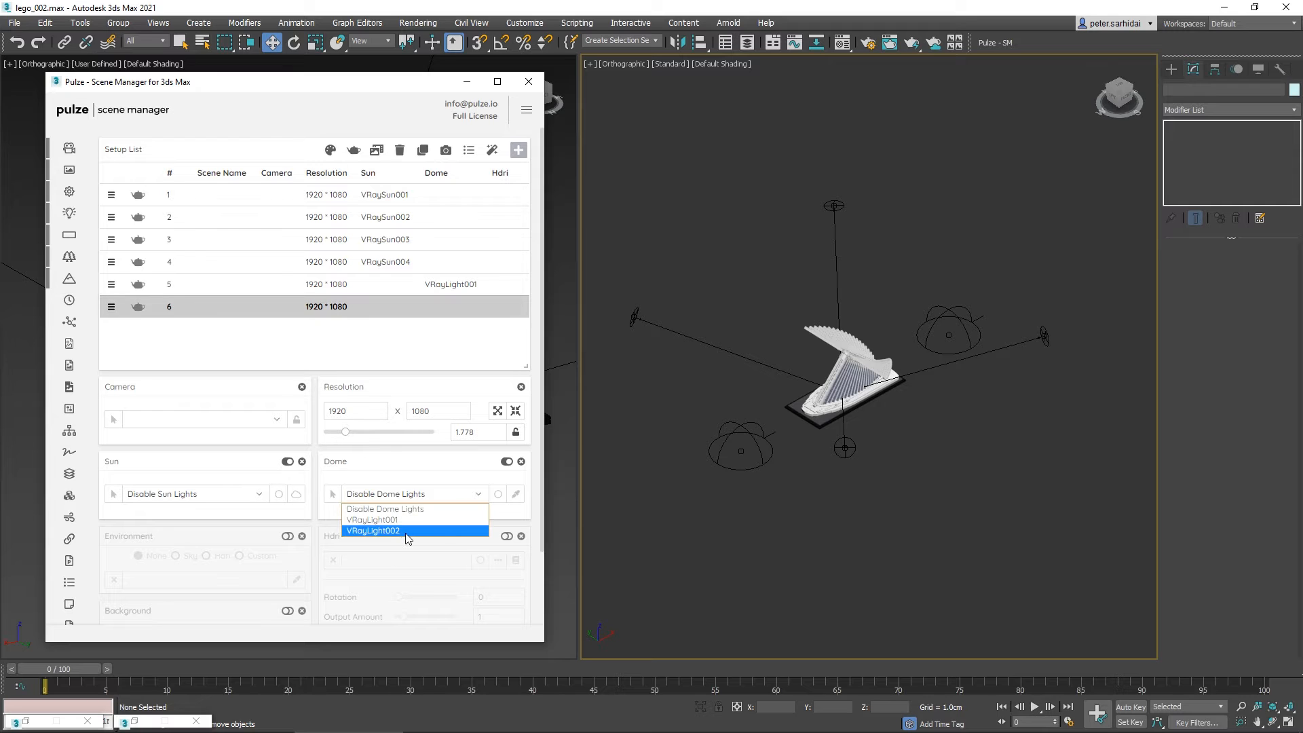
{"action": "left_click", "coordinate": [412, 535]}
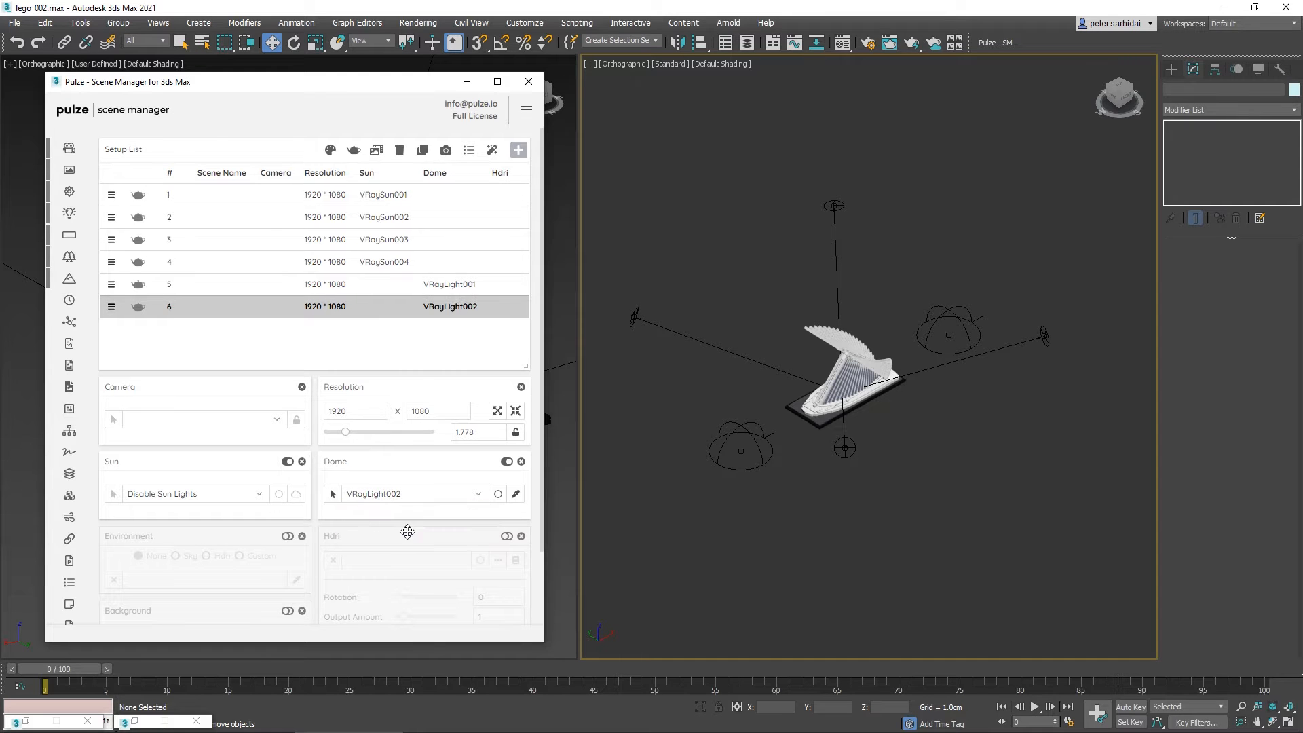
Go through setups 1 to 6 to check which sun or dome light each one activates in the viewport
{"action": "left_click", "coordinate": [406, 289]}
{"action": "left_click", "coordinate": [424, 261]}
{"action": "left_click", "coordinate": [428, 236]}
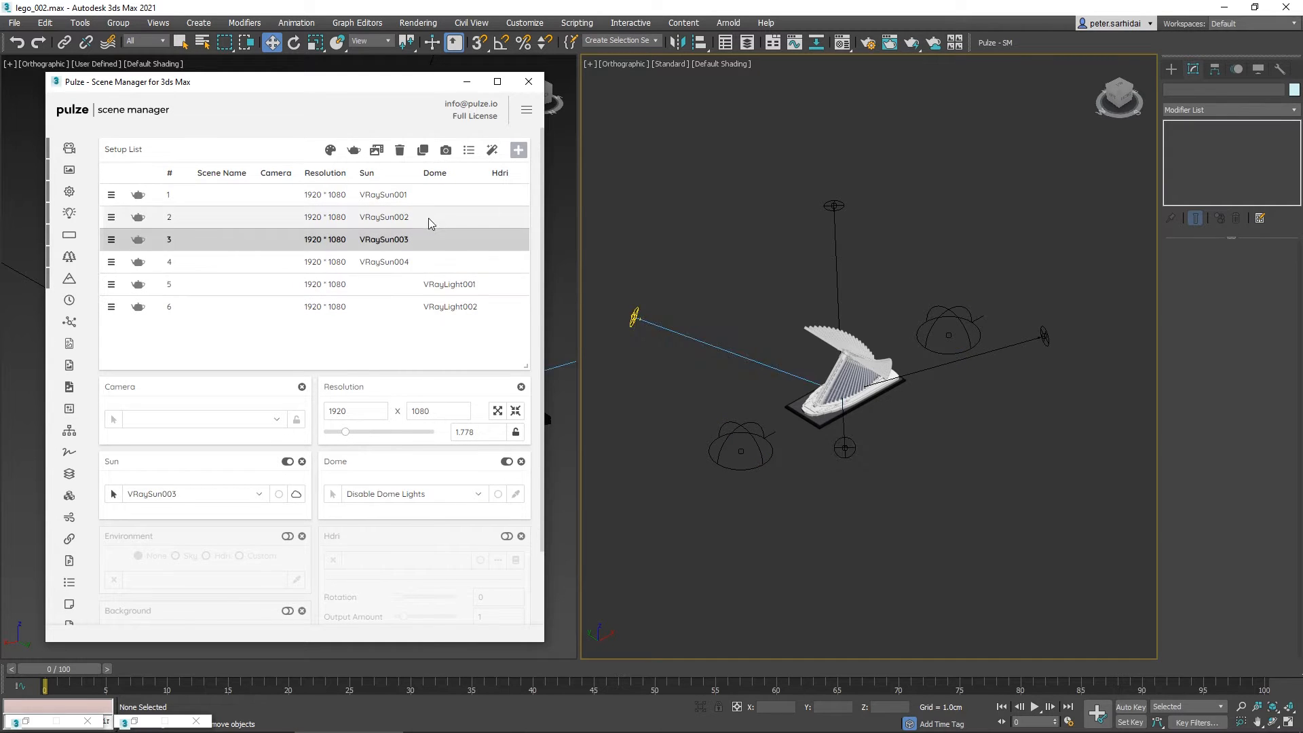
{"action": "left_click", "coordinate": [429, 217]}
{"action": "left_click", "coordinate": [433, 194]}
{"action": "left_click", "coordinate": [435, 217]}
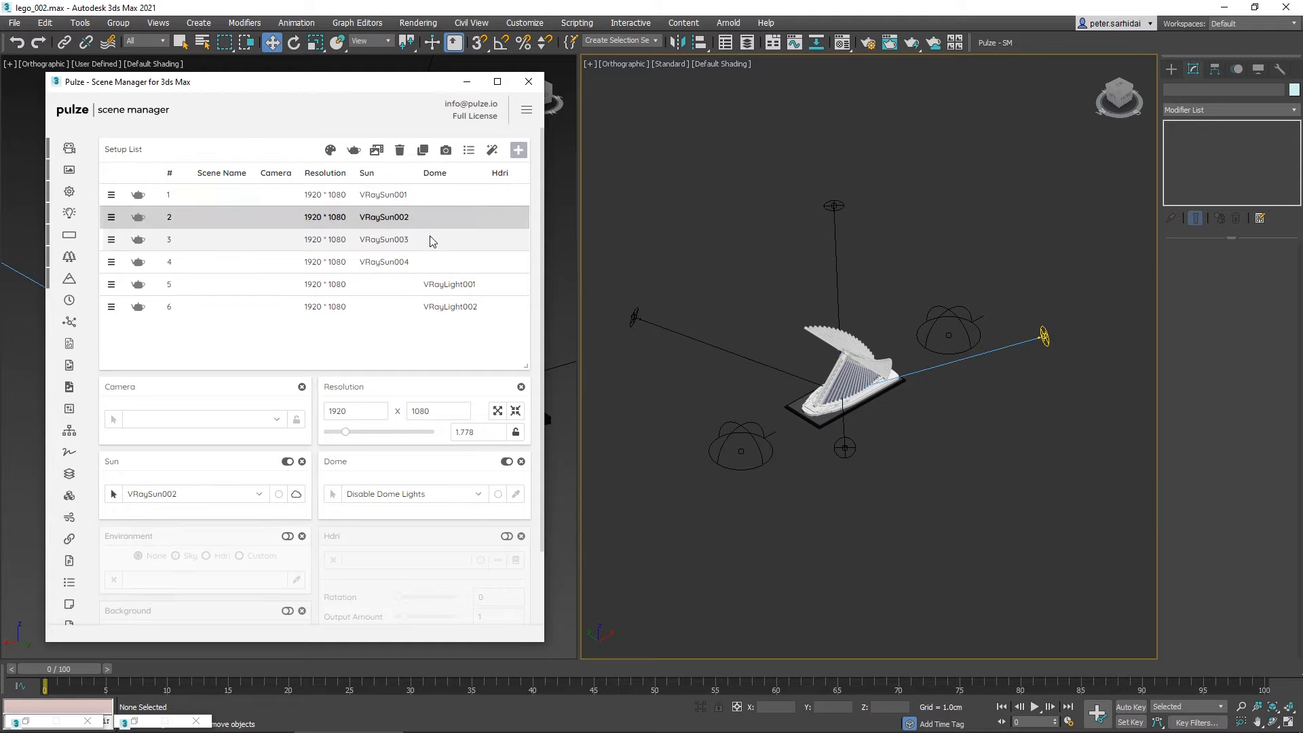
{"action": "left_click", "coordinate": [433, 239]}
{"action": "left_click", "coordinate": [428, 263]}
{"action": "left_click", "coordinate": [409, 291]}
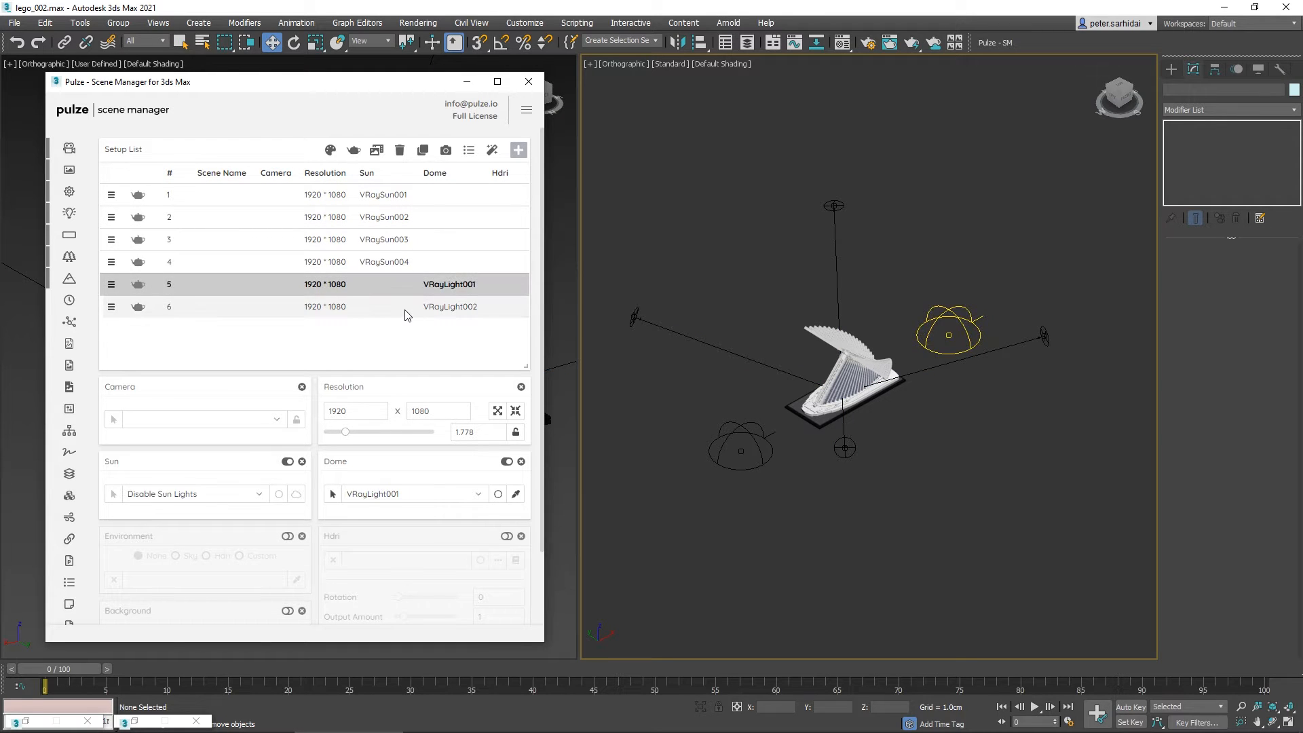
{"action": "left_click", "coordinate": [406, 313]}
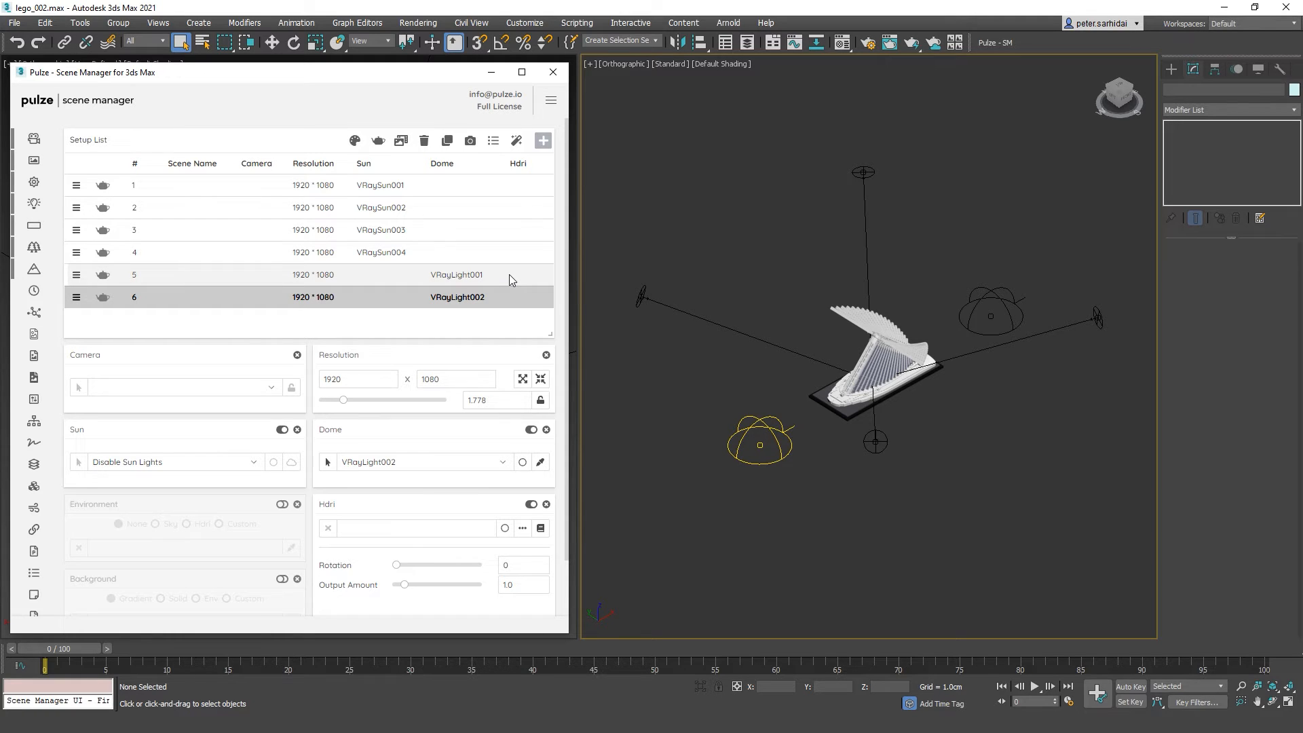
Fetch the map from setup 5's dome light, VRayLight001, into the setup's Hdri module
{"action": "left_click", "coordinate": [509, 280]}
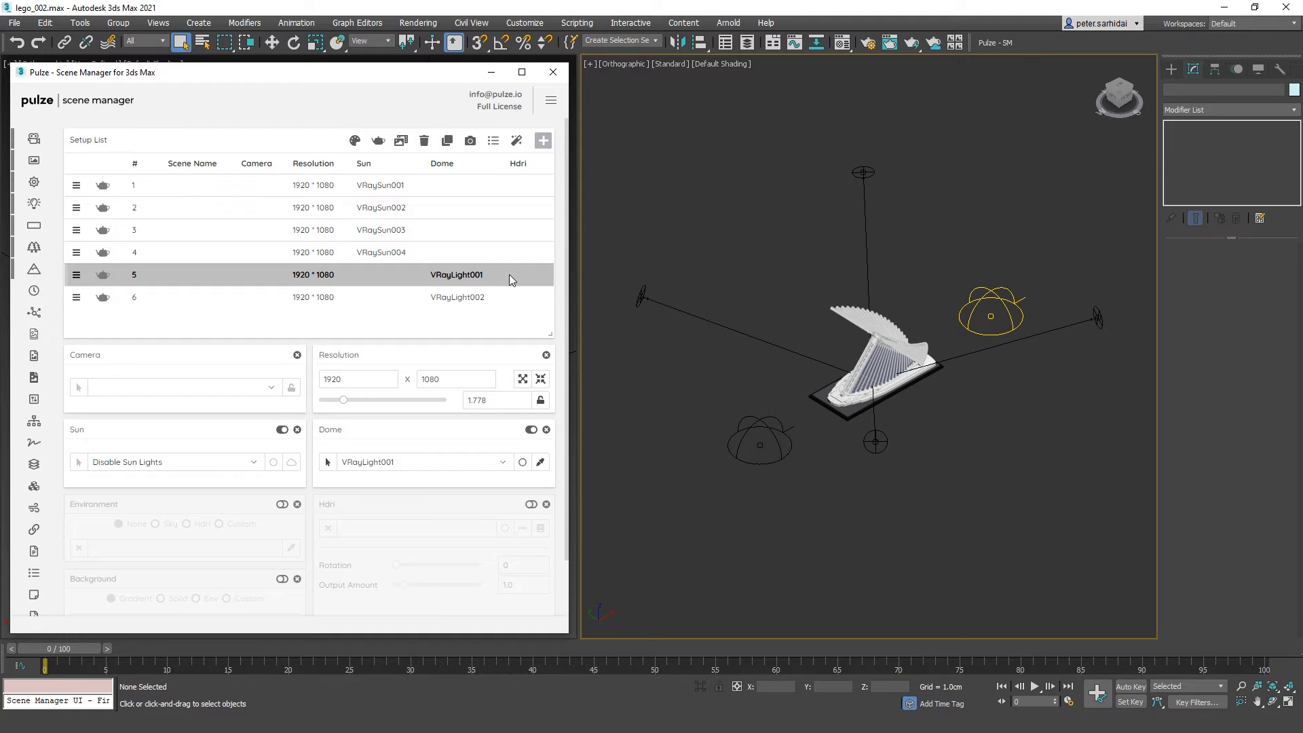
{"action": "left_click", "coordinate": [993, 315]}
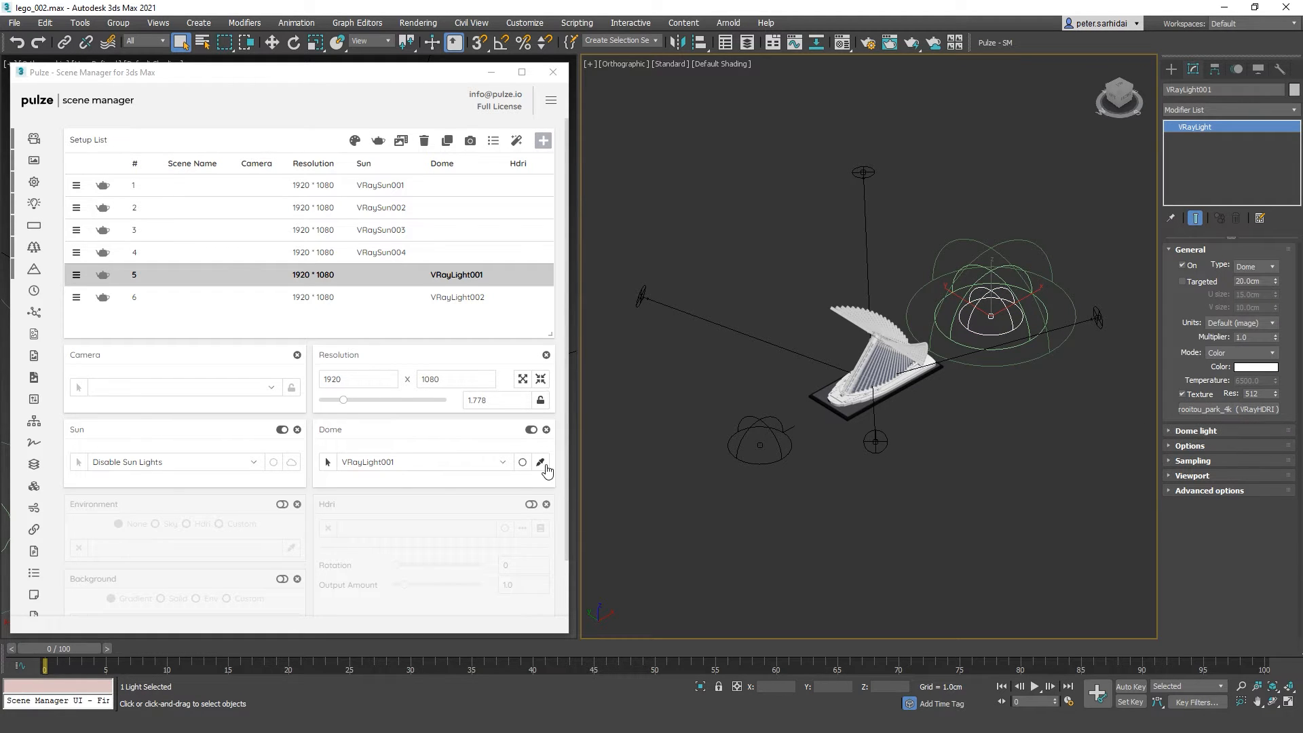
{"action": "left_click_drag", "start_coordinate": [385, 434], "coordinate": [379, 432]}
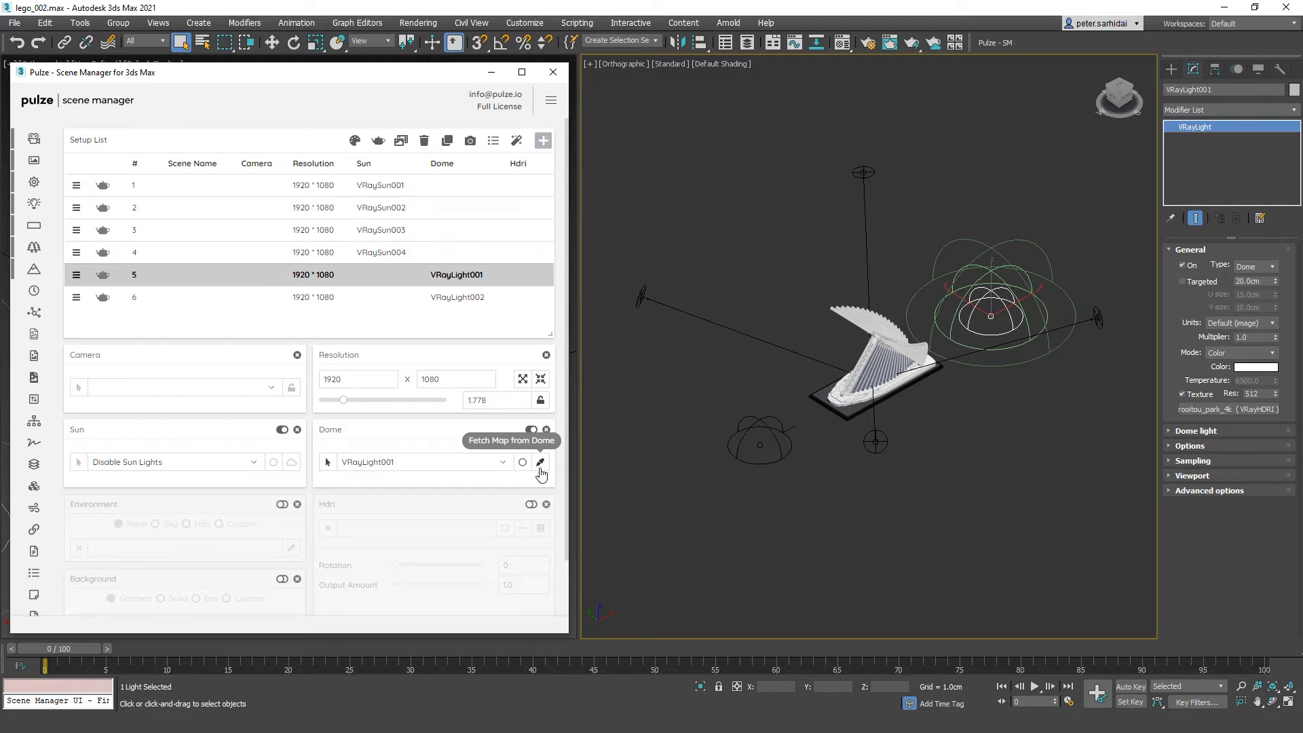
{"action": "left_click", "coordinate": [541, 462]}
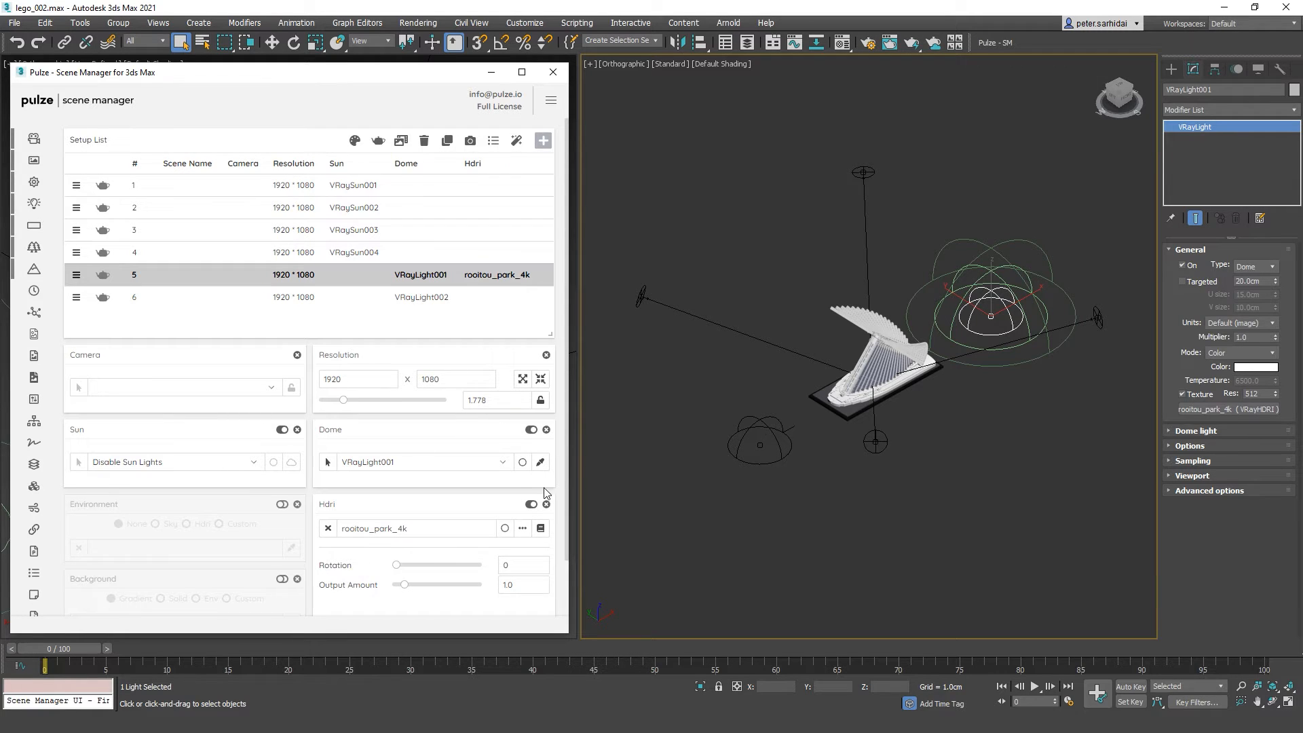
Load setup 5's HDRI map into the Material Editor, set its rotation to 40, and minimize the editor
{"action": "scroll", "coordinate": [502, 492], "scroll_direction": "down", "scroll_amount": 2}
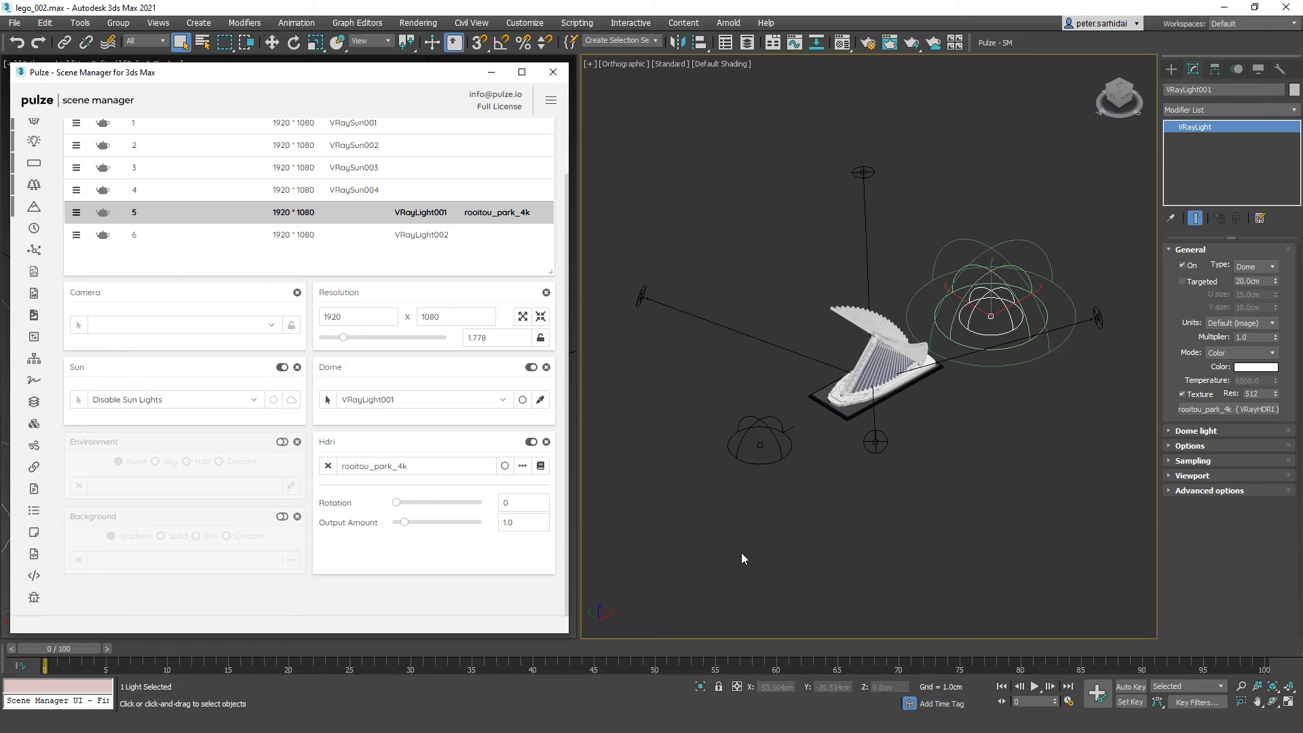
{"action": "left_click", "coordinate": [723, 558]}
{"action": "key", "text": "m"}
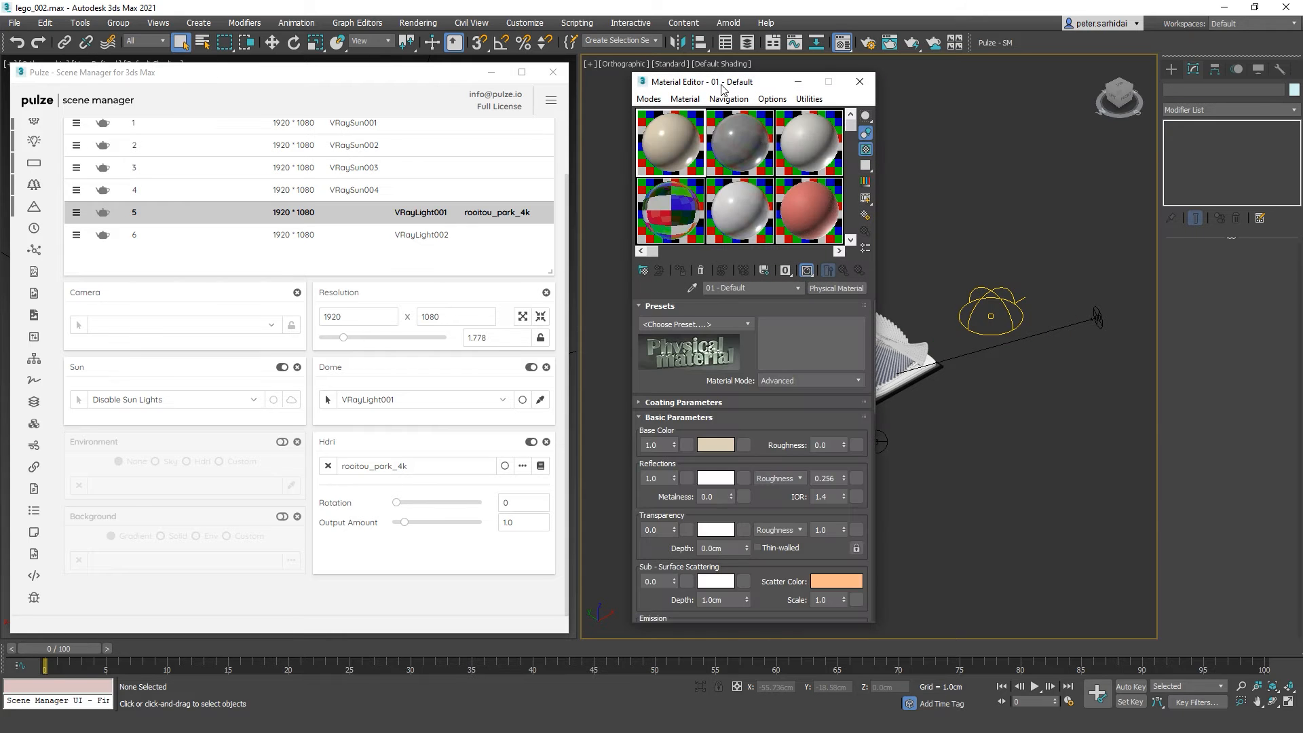
{"action": "left_click_drag", "start_coordinate": [723, 88], "coordinate": [746, 92]}
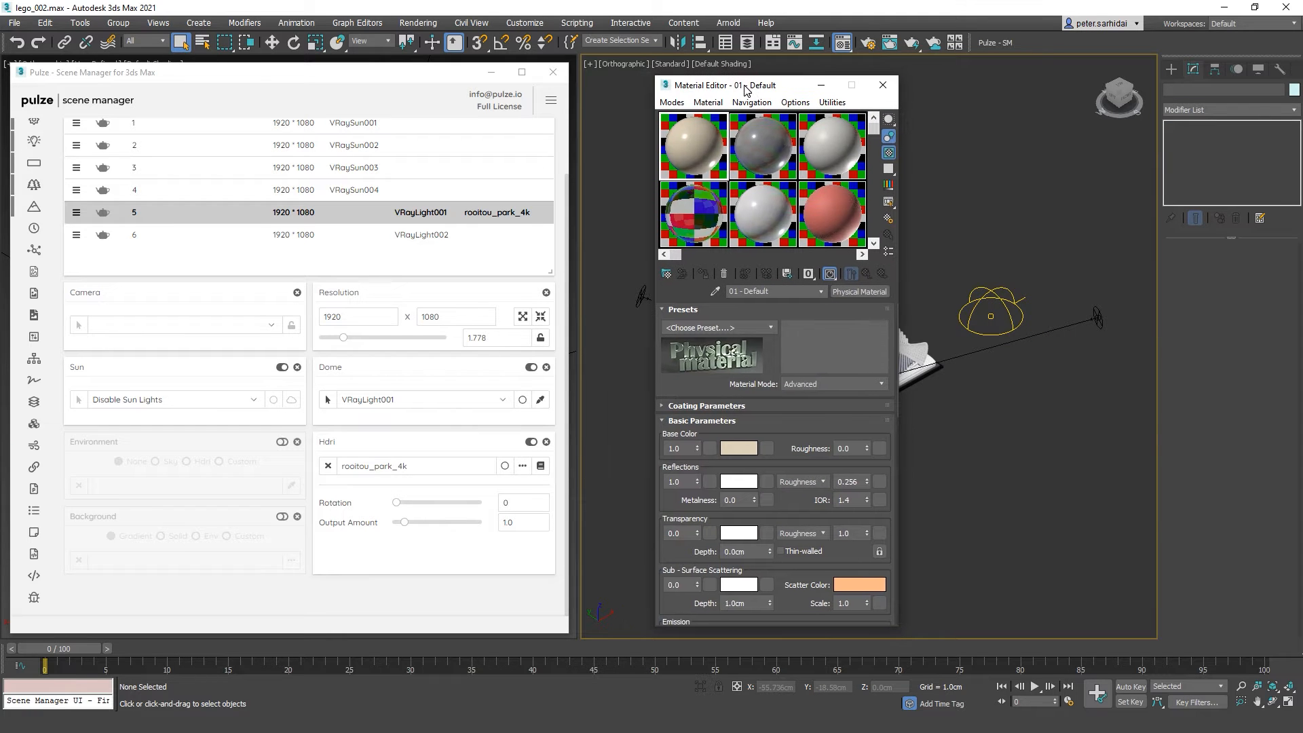
{"action": "left_click", "coordinate": [505, 466]}
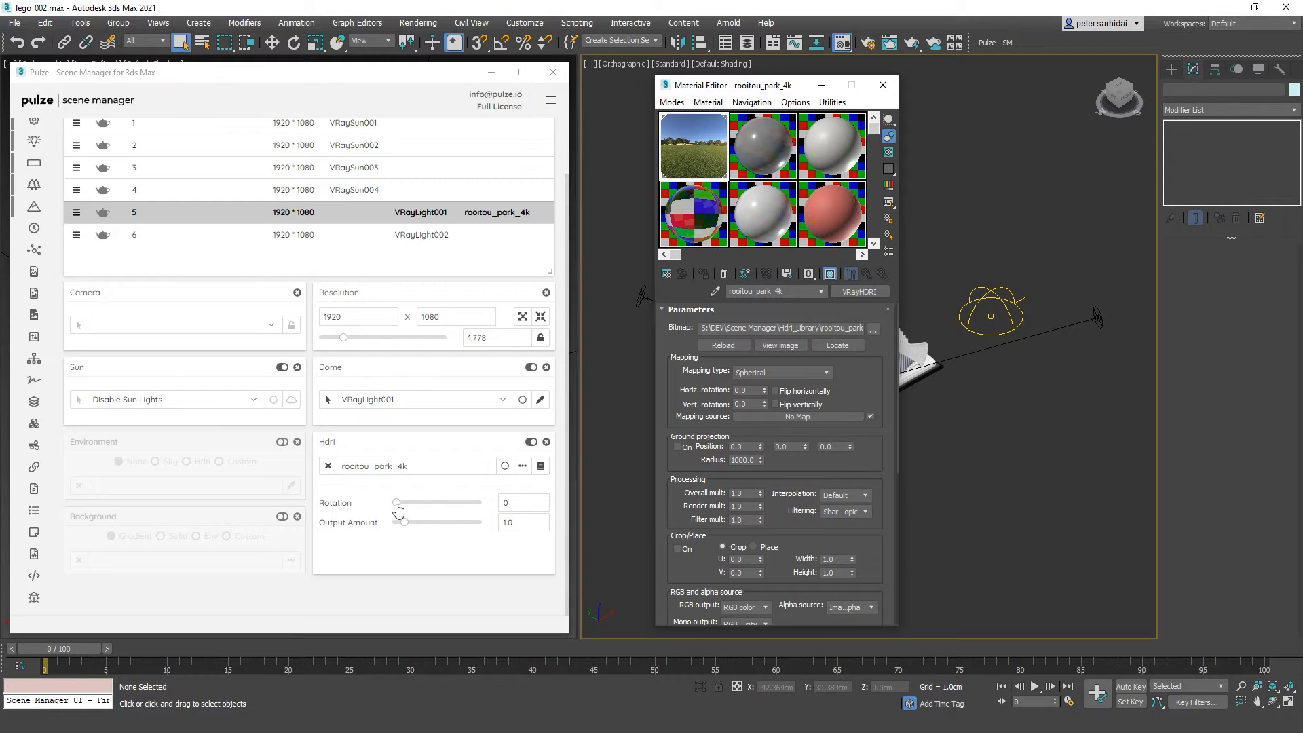
{"action": "mouse_move", "coordinate": [397, 503]}
{"action": "left_mouse_down"}
{"action": "mouse_move", "coordinate": [442, 503]}
{"action": "mouse_move", "coordinate": [405, 503]}
{"action": "left_mouse_up"}
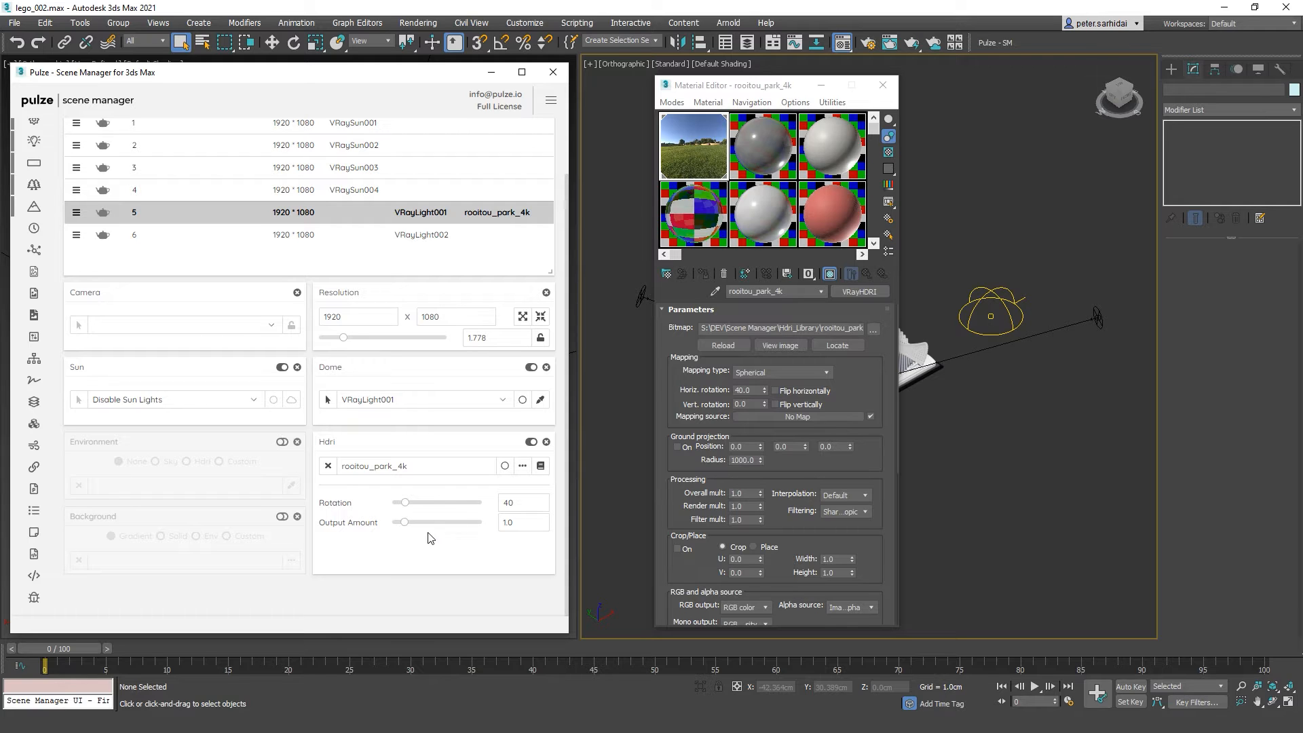
{"action": "left_click", "coordinate": [821, 85]}
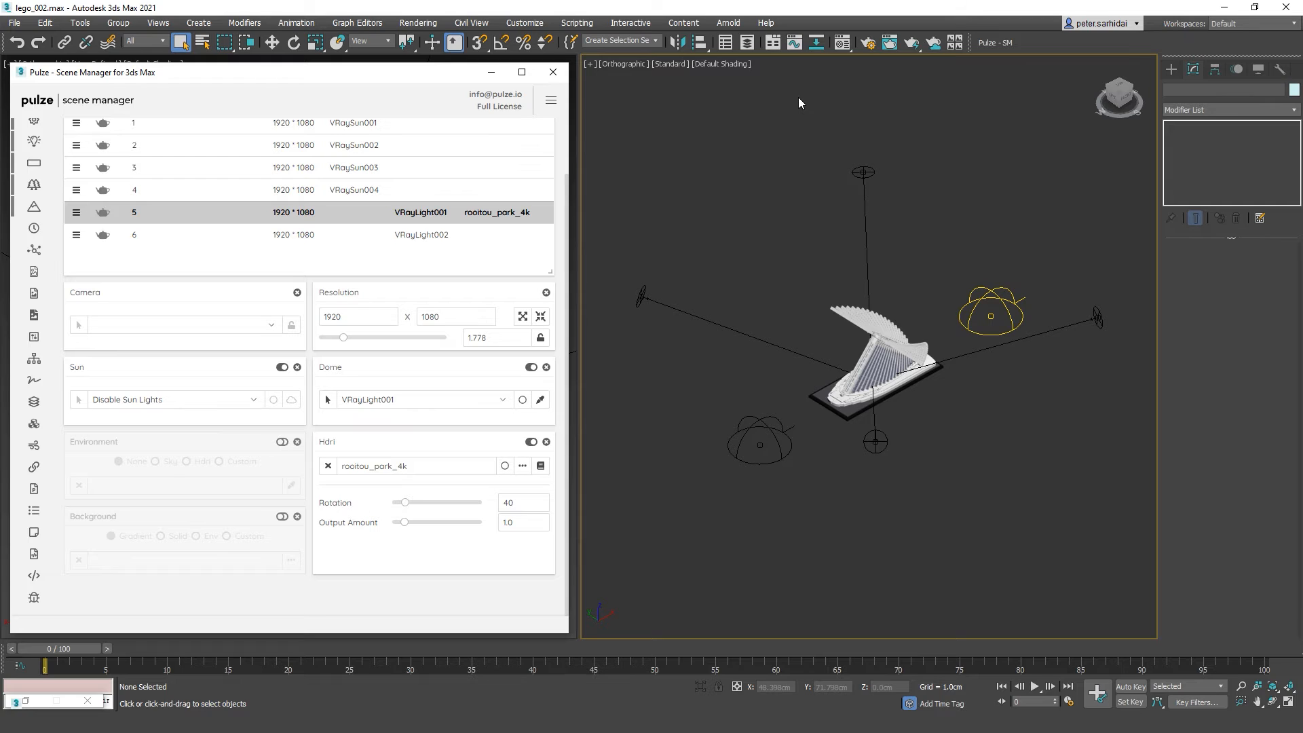
Inspect setup 6's dome light and assign flower_hillside_4k.hdr from the Hdri_Library folder as the setup's HDRI map
{"action": "left_click", "coordinate": [487, 237]}
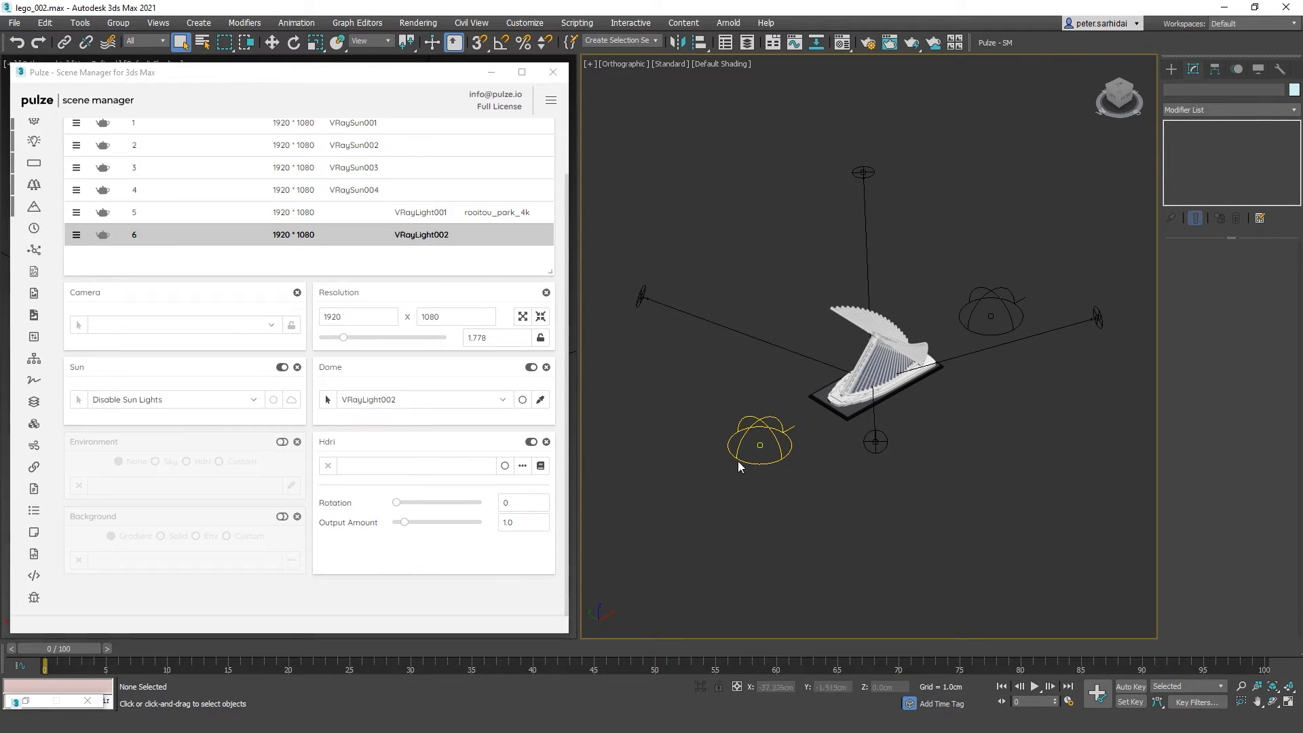
{"action": "left_click", "coordinate": [766, 468]}
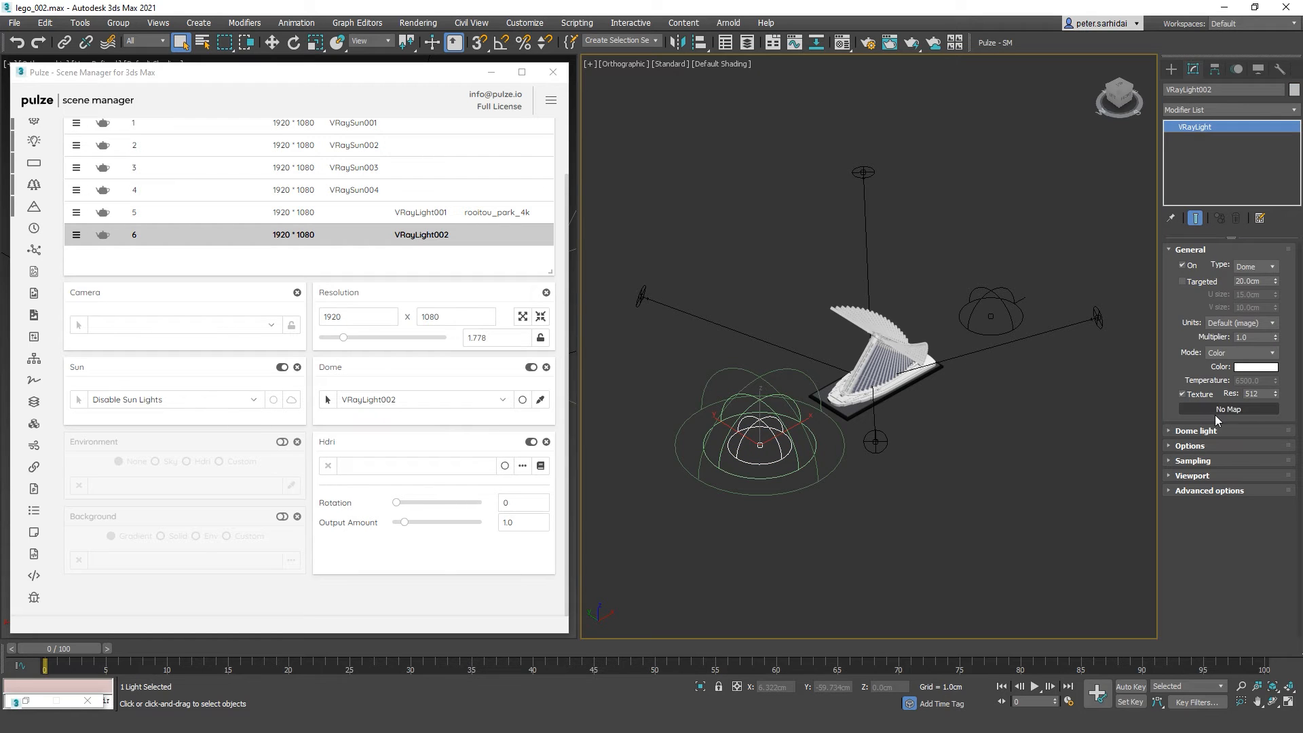
{"action": "left_click", "coordinate": [523, 466]}
{"action": "left_click", "coordinate": [272, 47]}
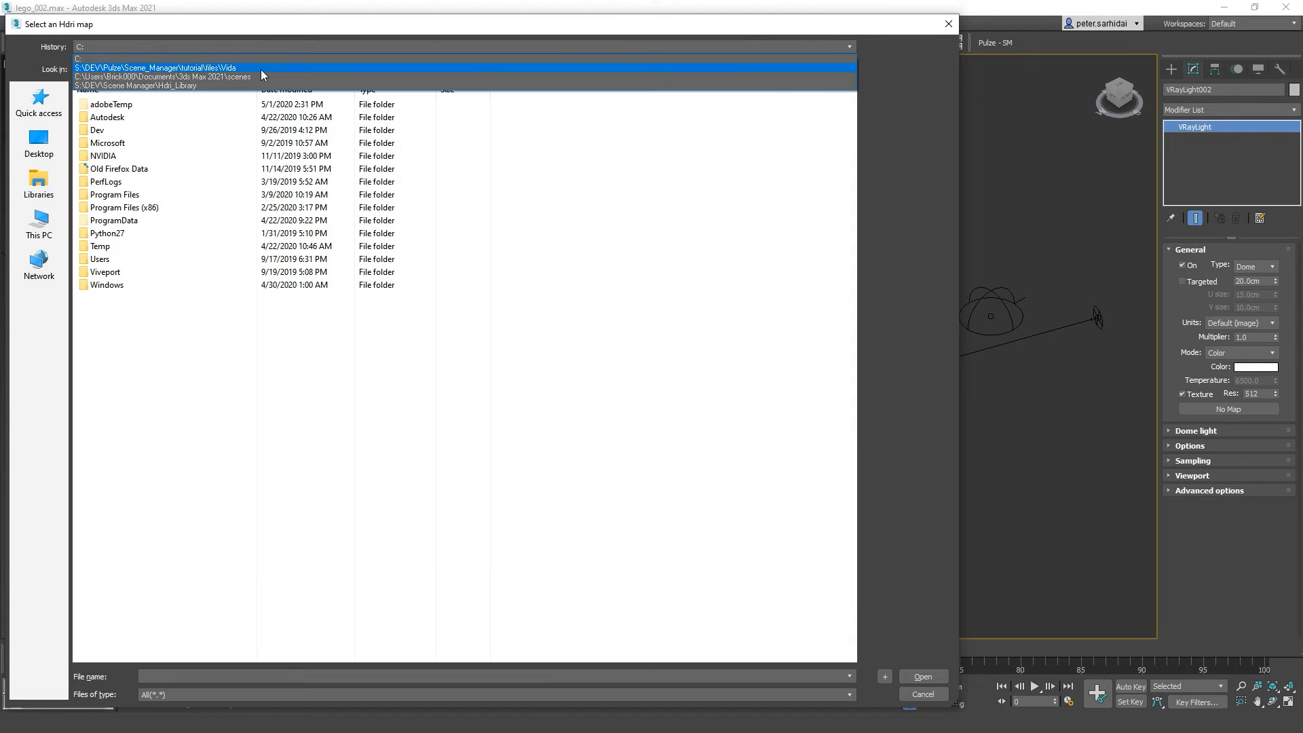
{"action": "left_click", "coordinate": [248, 86]}
{"action": "double_click", "coordinate": [121, 103]}
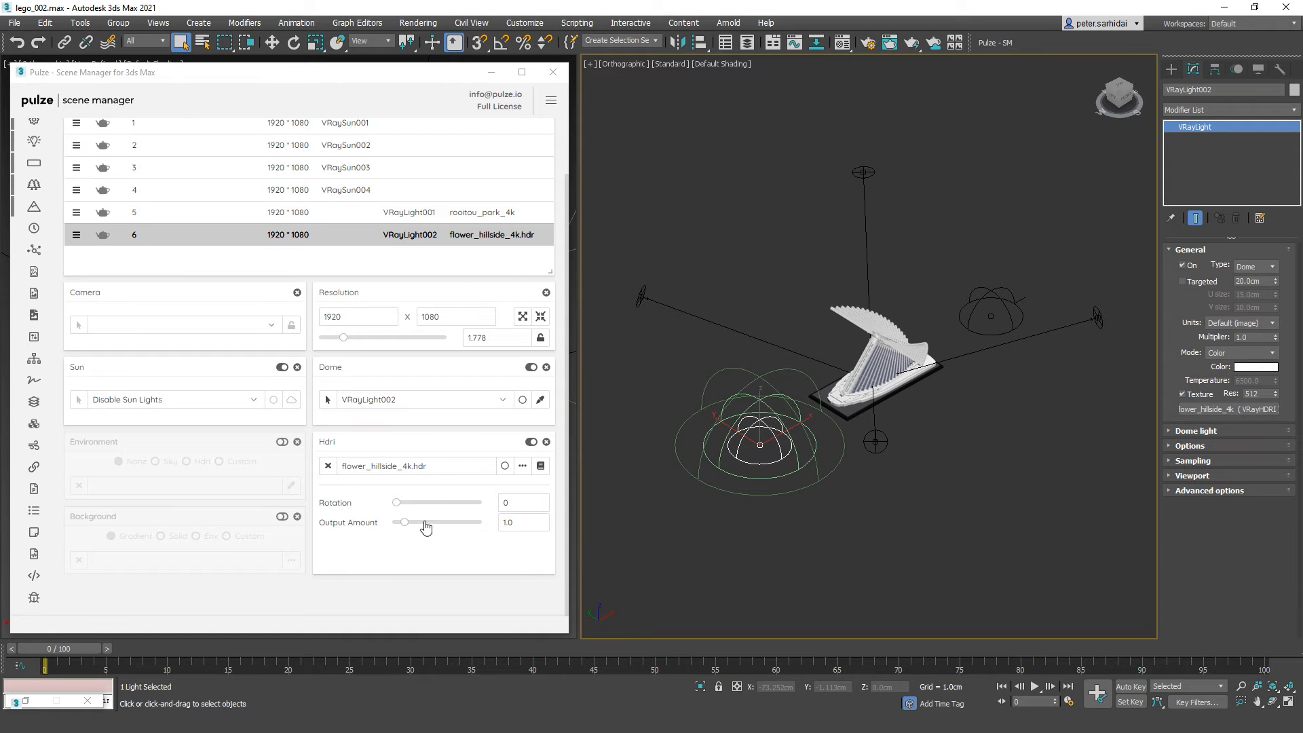
Open the Hdri Library from setup 6 and set the personal library folder to S:/DEV/Scene Manager/Hdri_Library/
{"action": "left_click", "coordinate": [541, 467]}
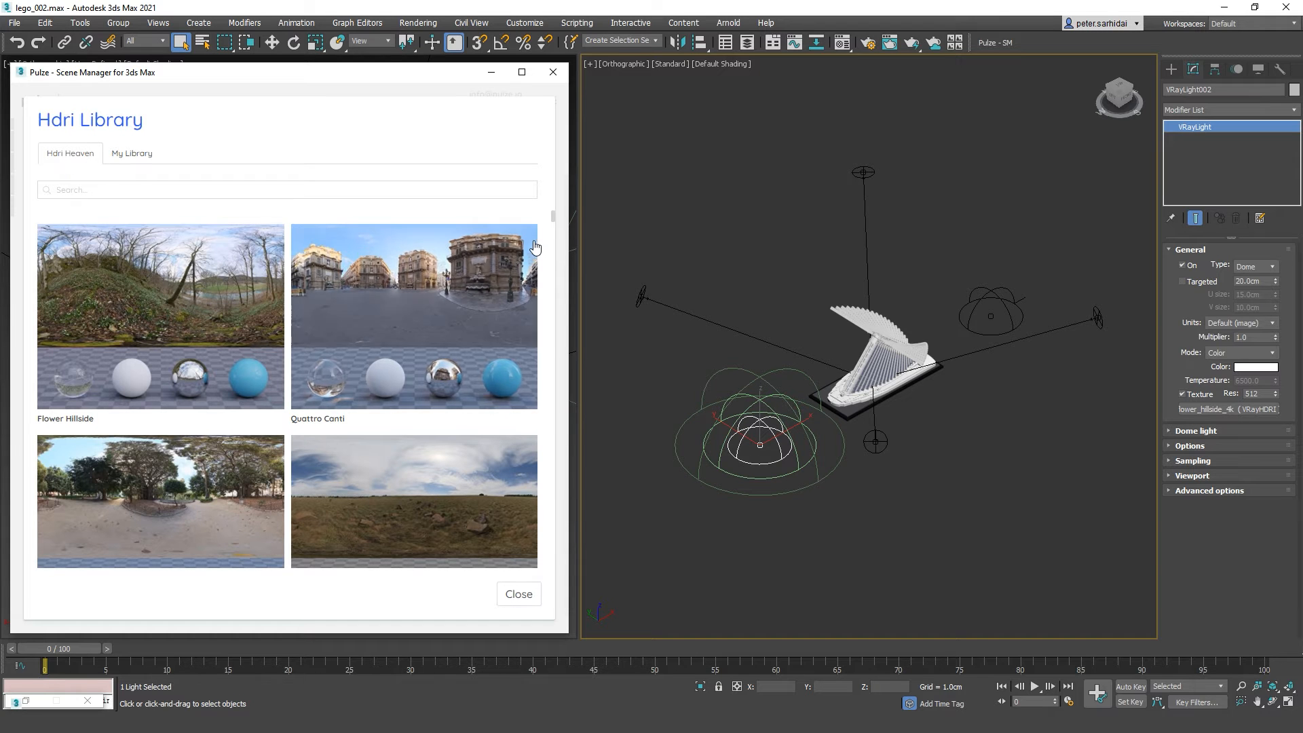
{"action": "scroll", "coordinate": [545, 250], "scroll_direction": "down", "scroll_amount": 5}
{"action": "scroll", "coordinate": [545, 251], "scroll_direction": "down", "scroll_amount": 10}
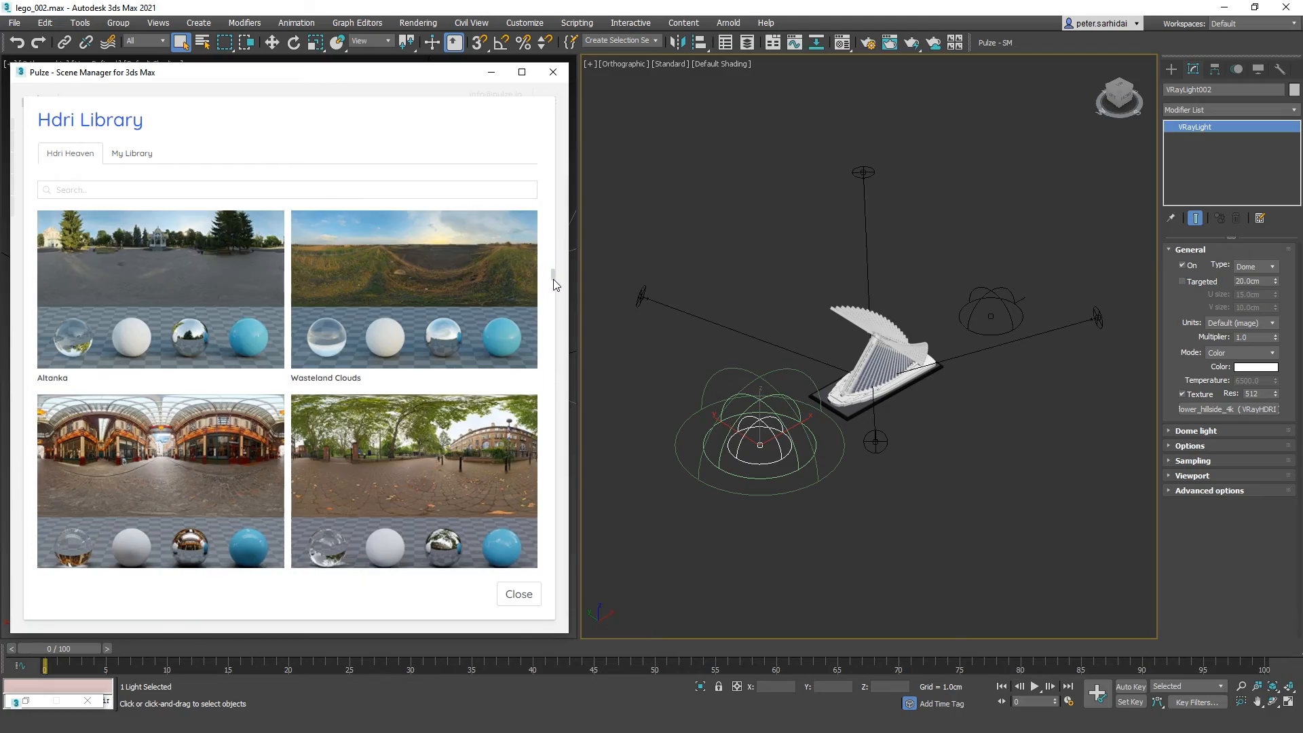
{"action": "left_click_drag", "start_coordinate": [552, 278], "coordinate": [527, 209]}
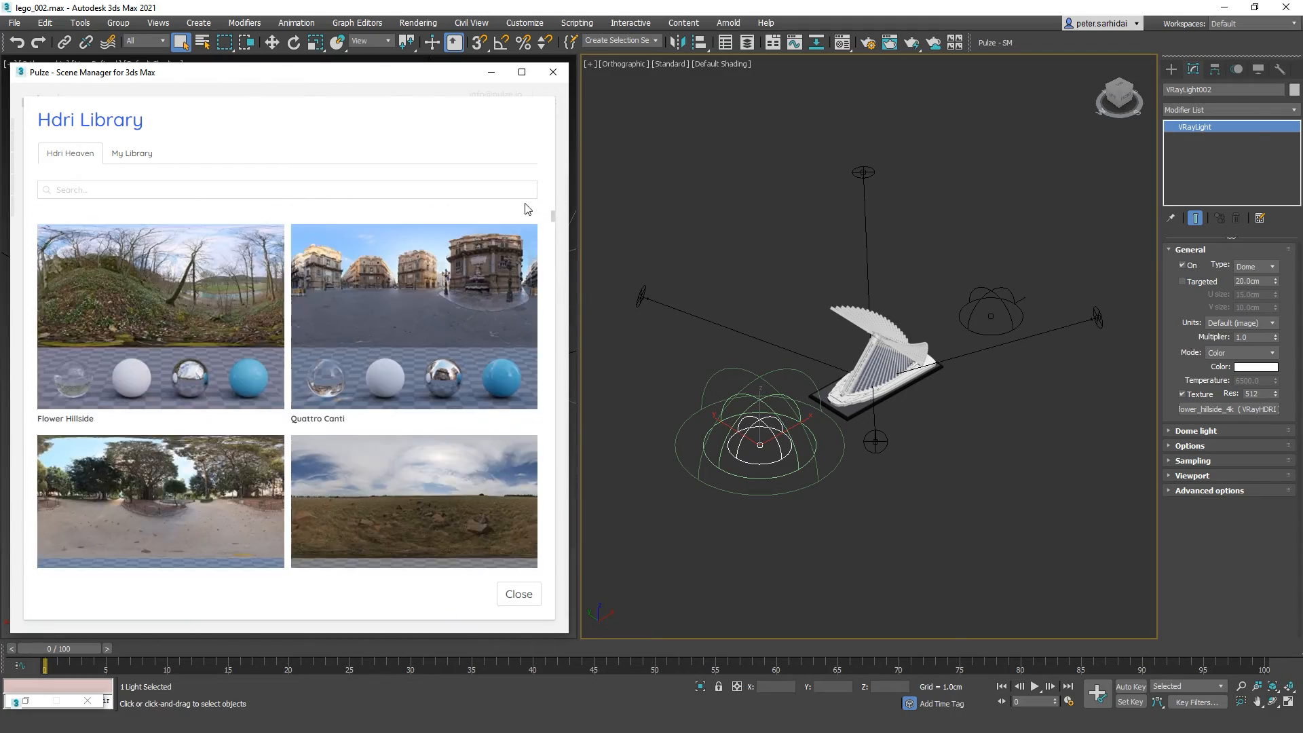
{"action": "left_click", "coordinate": [130, 159]}
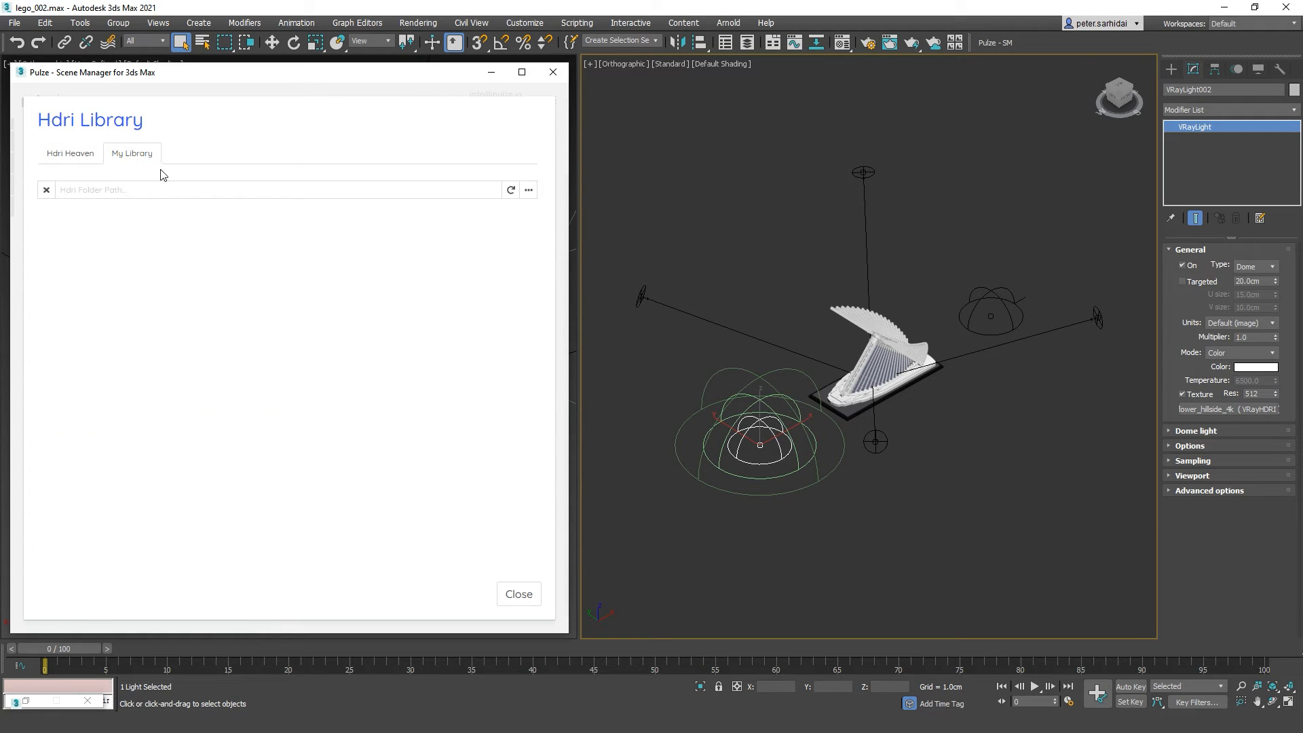
{"action": "left_click", "coordinate": [529, 192]}
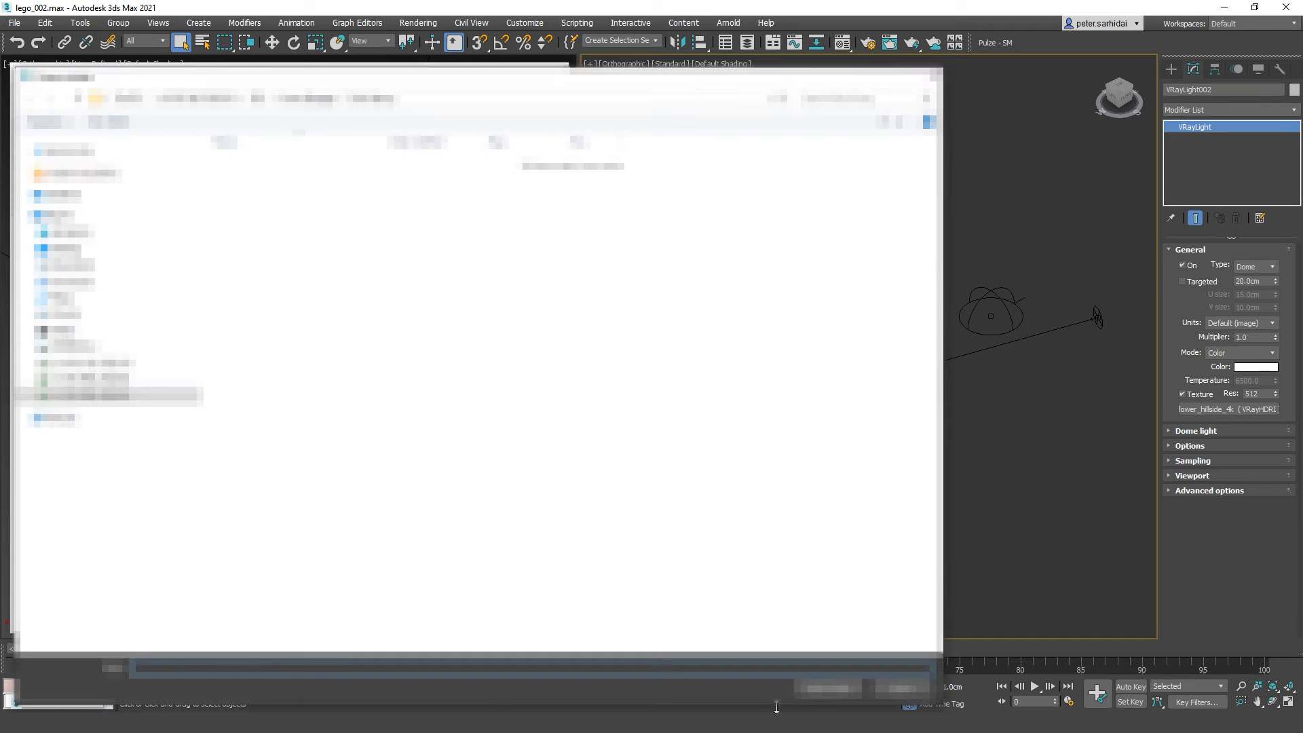
{"action": "left_click", "coordinate": [820, 690]}
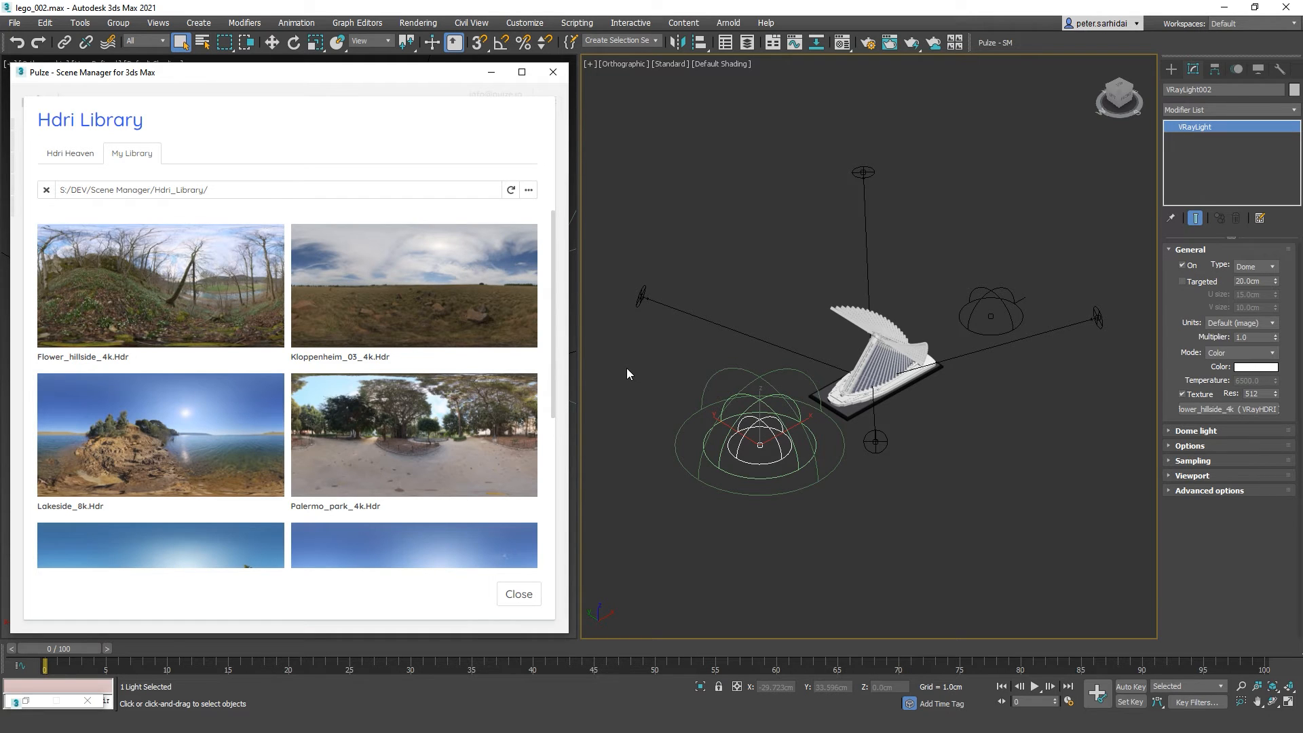
Search Hdri Heaven for "winter" and examine the details and download resolutions of Snowy Park 01
{"action": "left_click", "coordinate": [70, 155]}
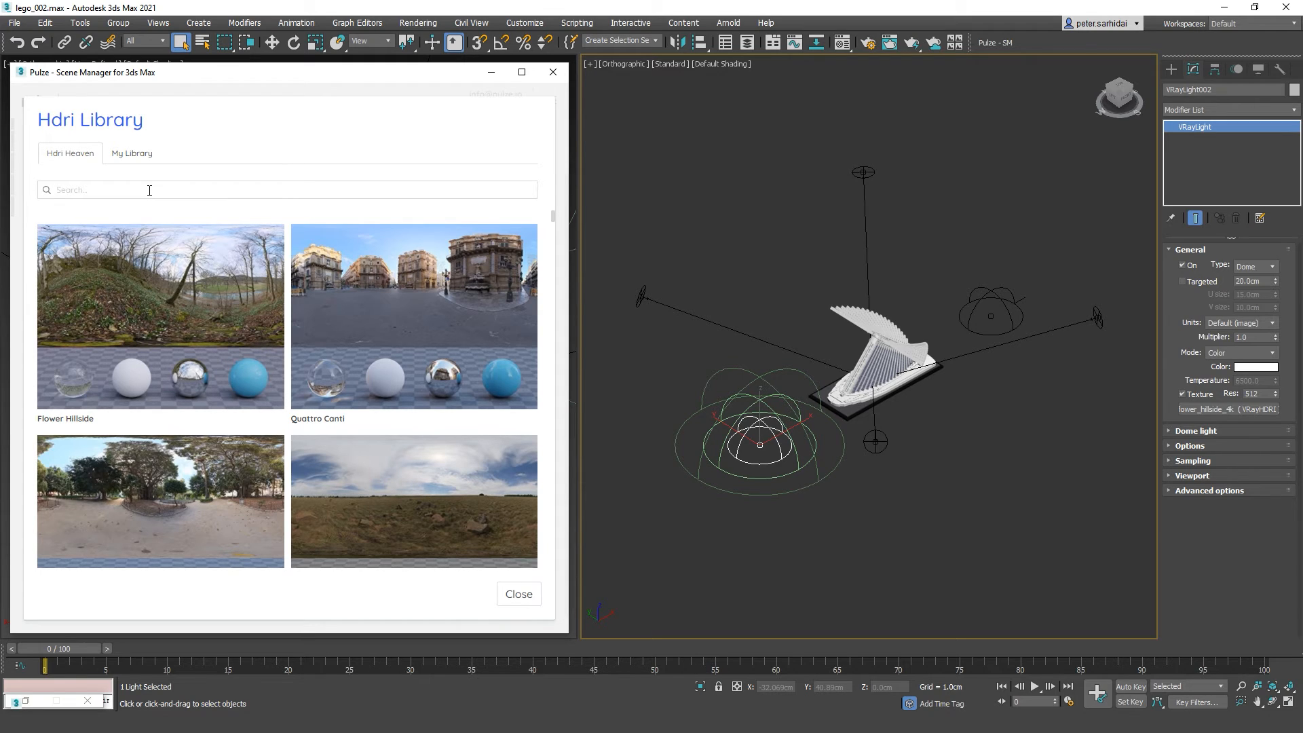
{"action": "type", "text": "winter"}
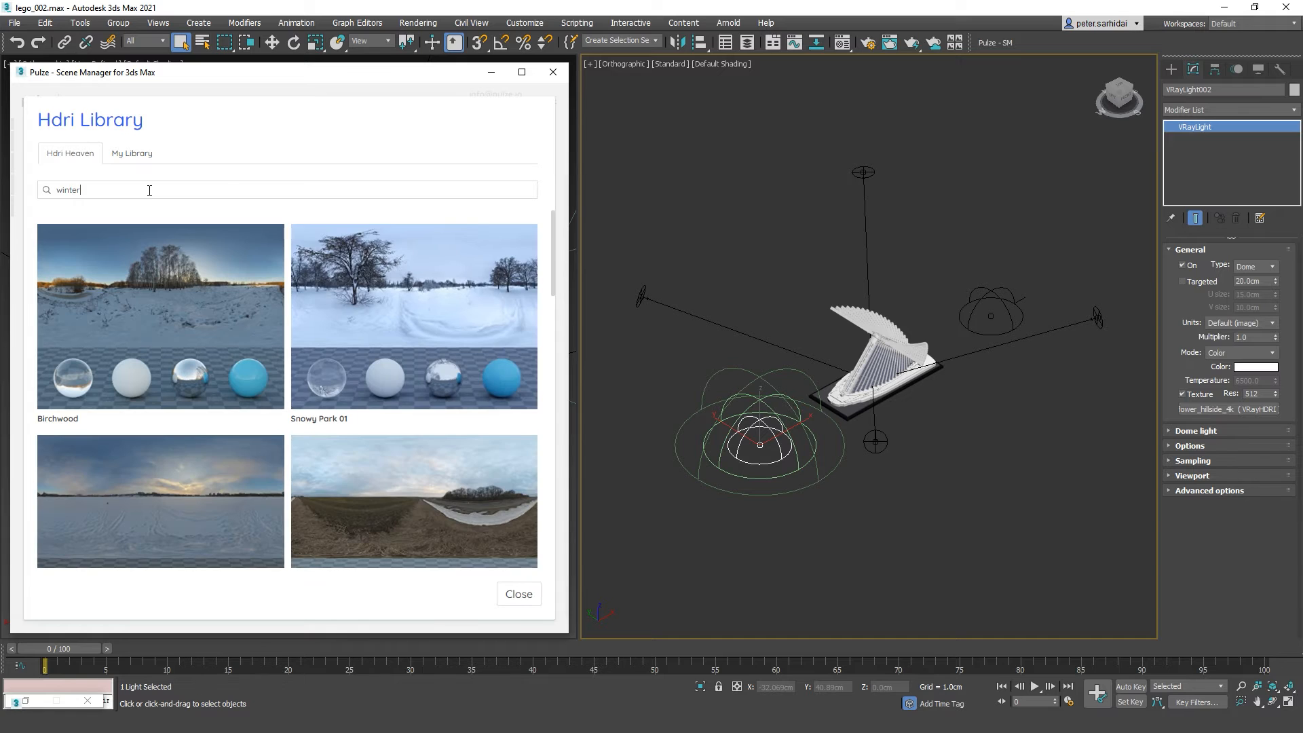
{"action": "scroll", "coordinate": [316, 264], "scroll_direction": "down", "scroll_amount": 5}
{"action": "scroll", "coordinate": [362, 309], "scroll_direction": "up", "scroll_amount": 5}
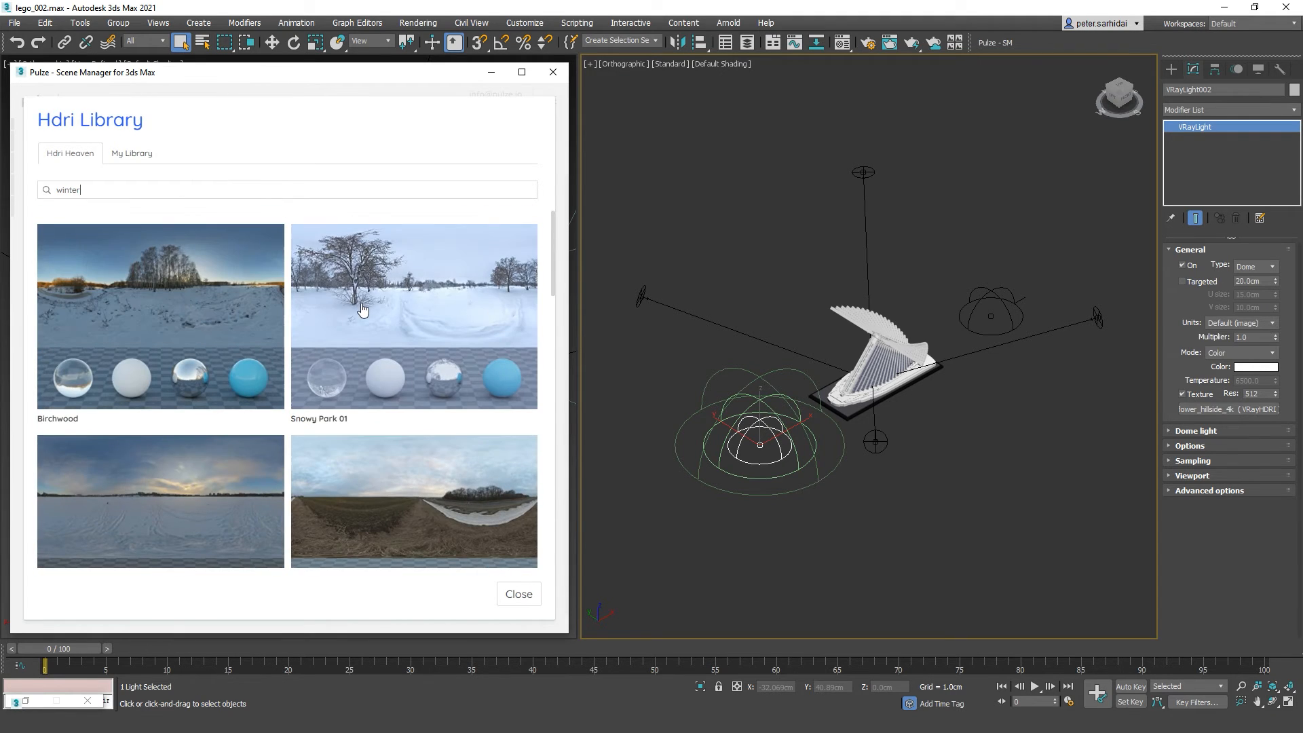
{"action": "left_click", "coordinate": [404, 317]}
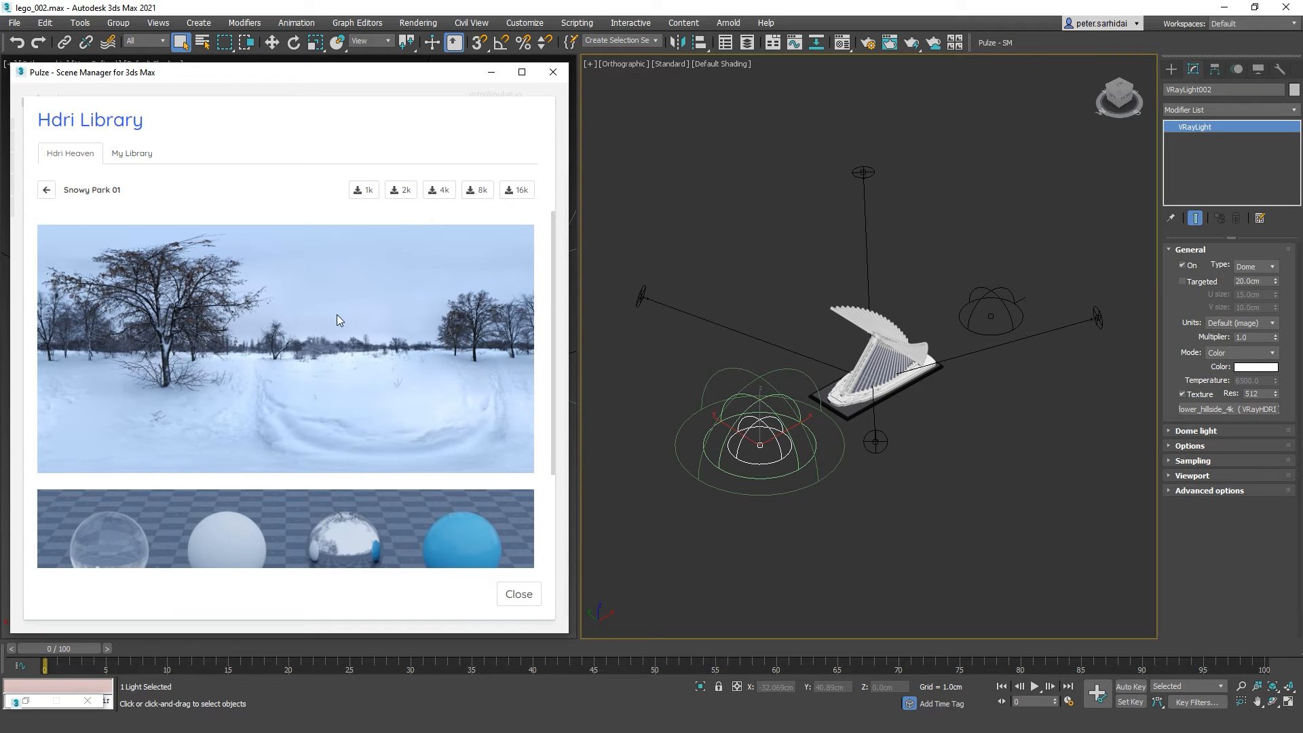
{"action": "scroll", "coordinate": [348, 362], "scroll_direction": "down", "scroll_amount": 2}
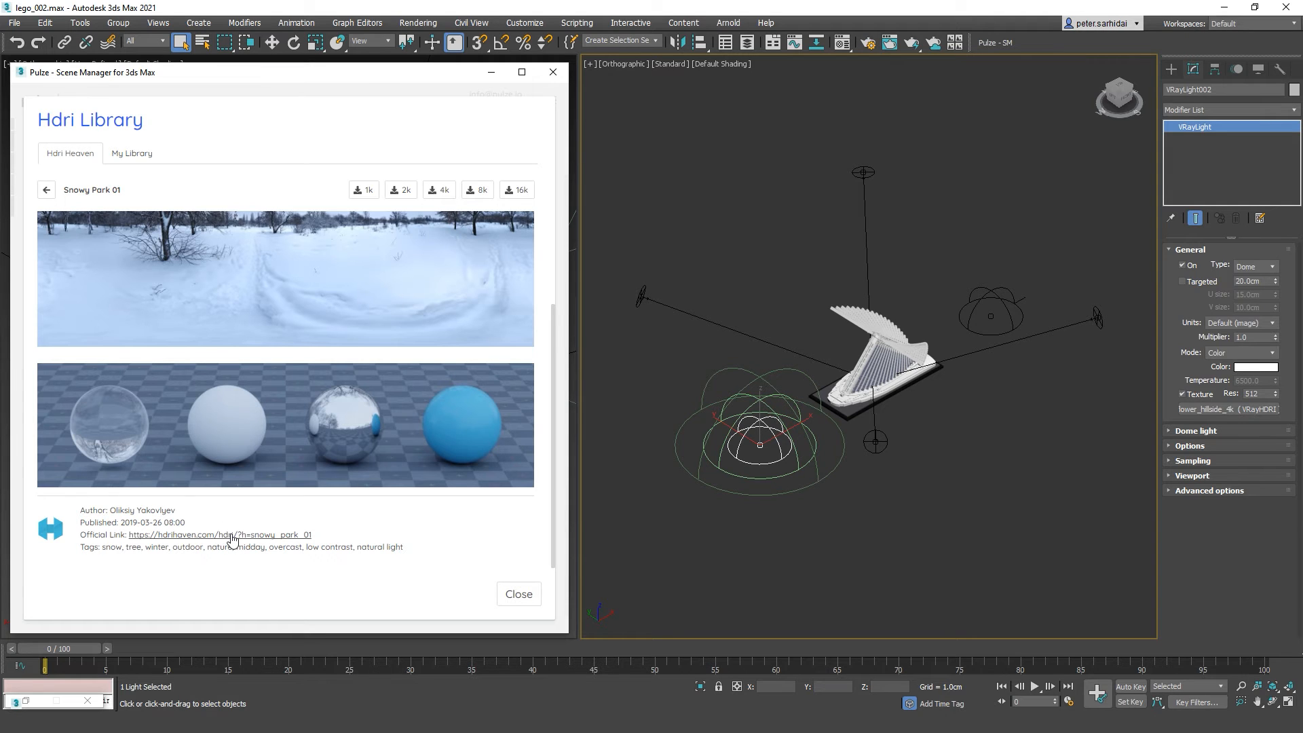
{"action": "scroll", "coordinate": [461, 546], "scroll_direction": "up", "scroll_amount": 2}
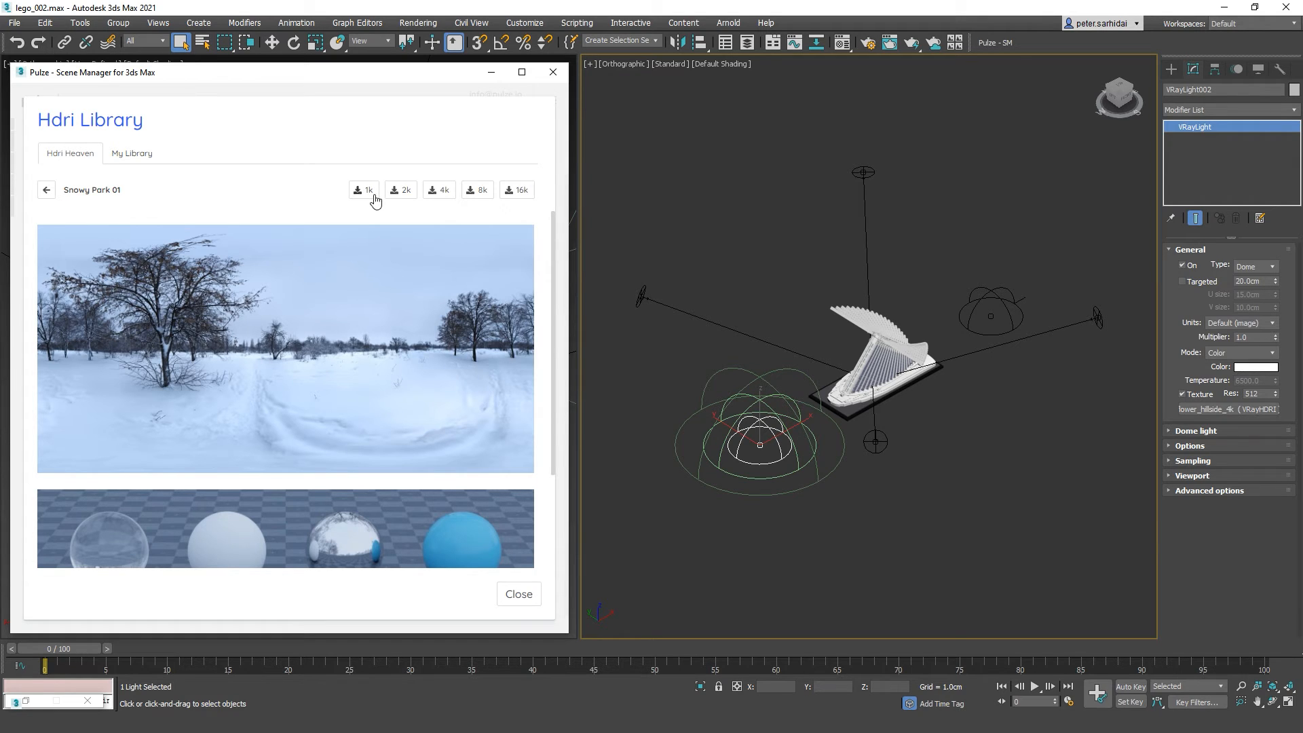
Download the 4k version of Snowy Park 01 and assign Snowy_park_01_4k.hdr from the refreshed personal library as setup 6's HDRI map
{"action": "left_click", "coordinate": [445, 198]}
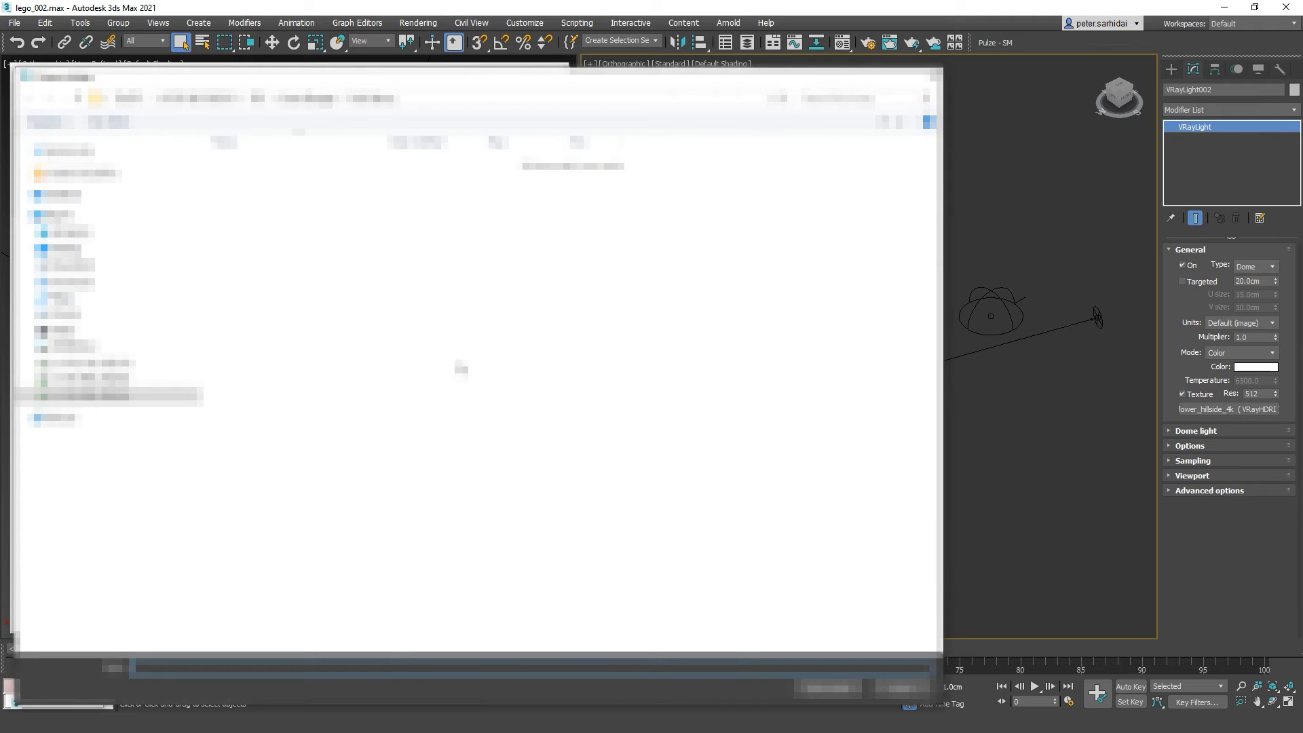
{"action": "left_click", "coordinate": [829, 688]}
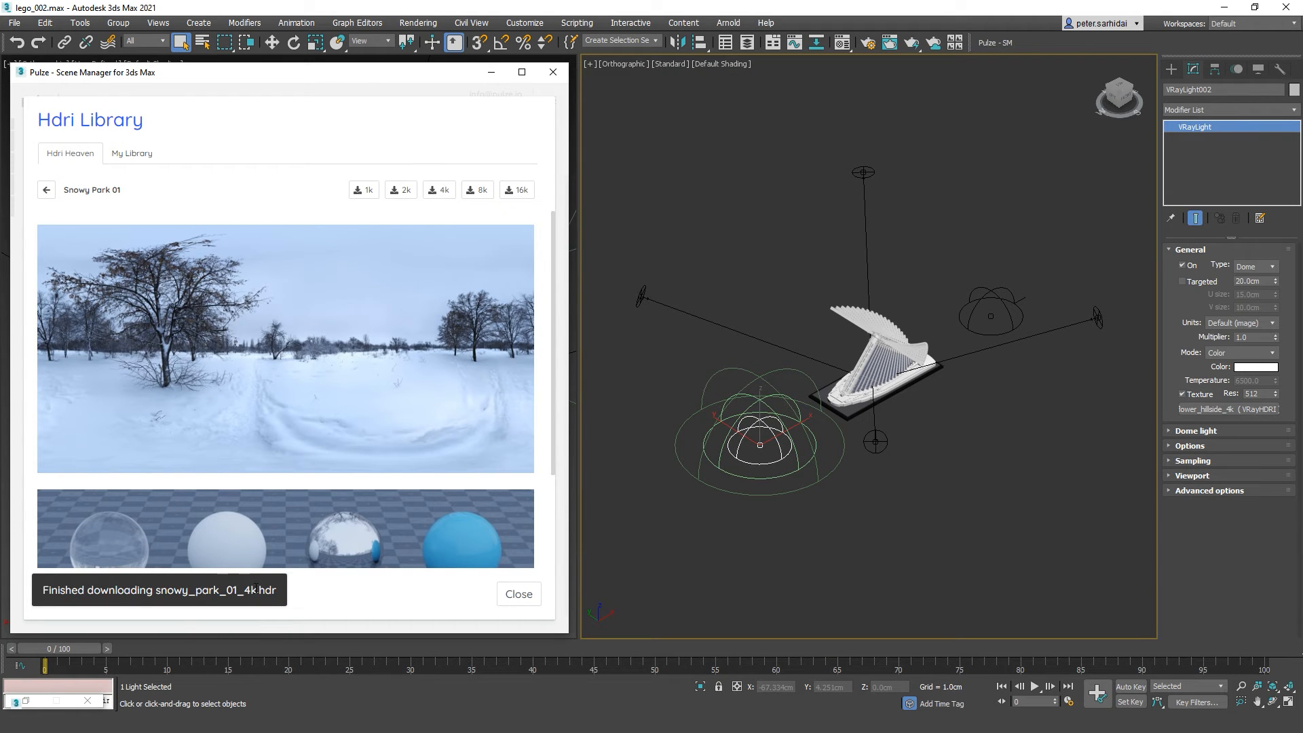
{"action": "left_click", "coordinate": [143, 160]}
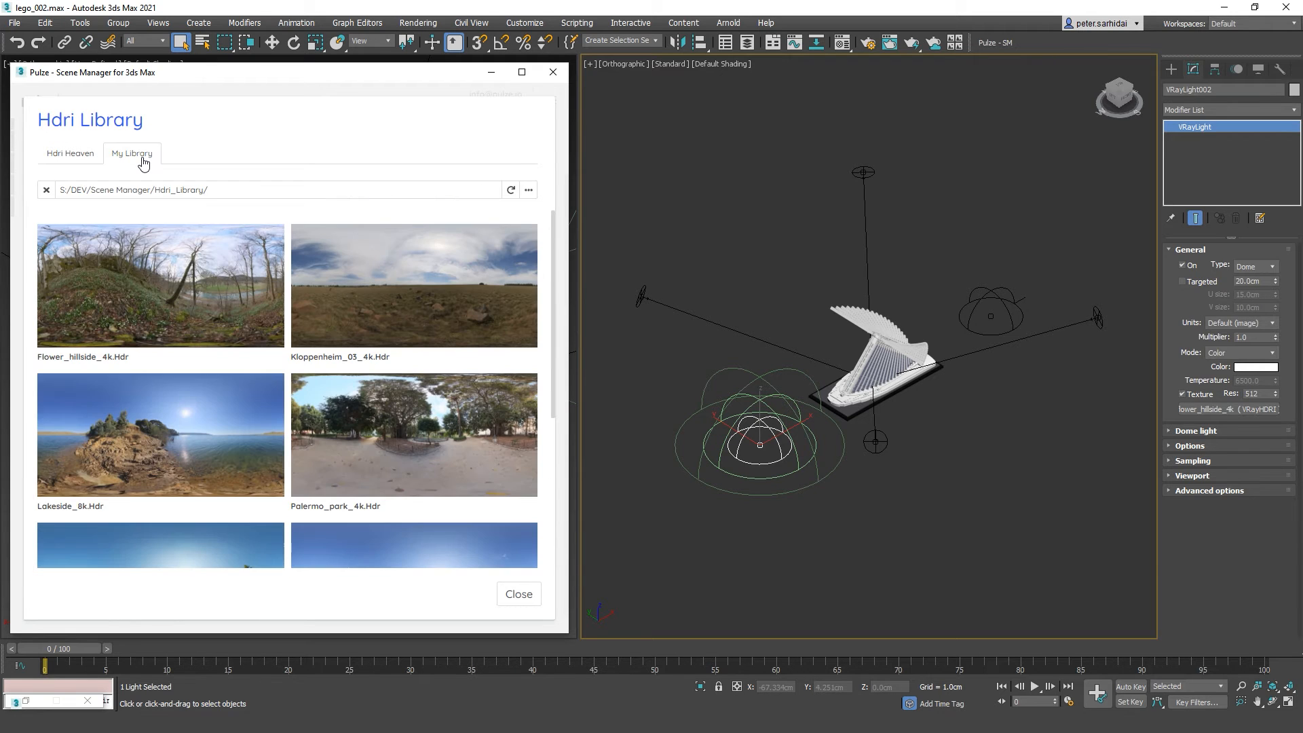
{"action": "left_click", "coordinate": [512, 191]}
{"action": "scroll", "coordinate": [429, 326], "scroll_direction": "down", "scroll_amount": 4}
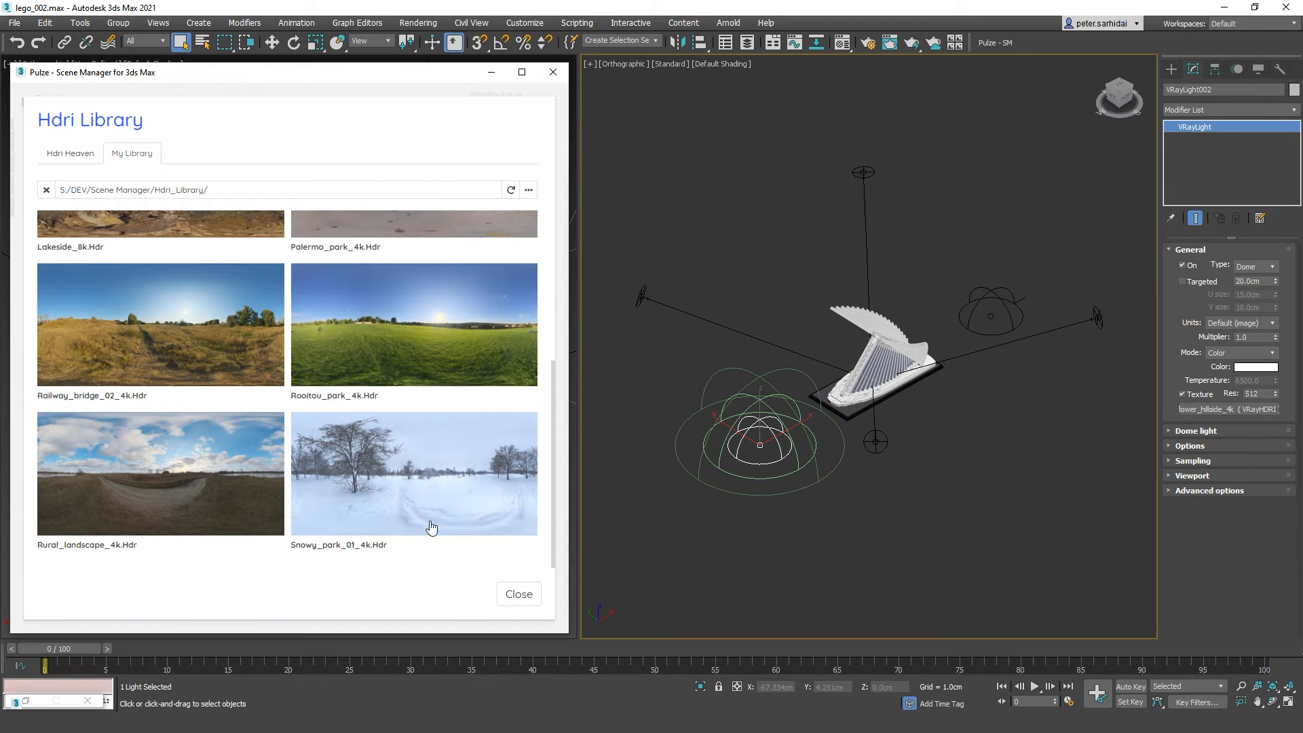
{"action": "left_click", "coordinate": [423, 480]}
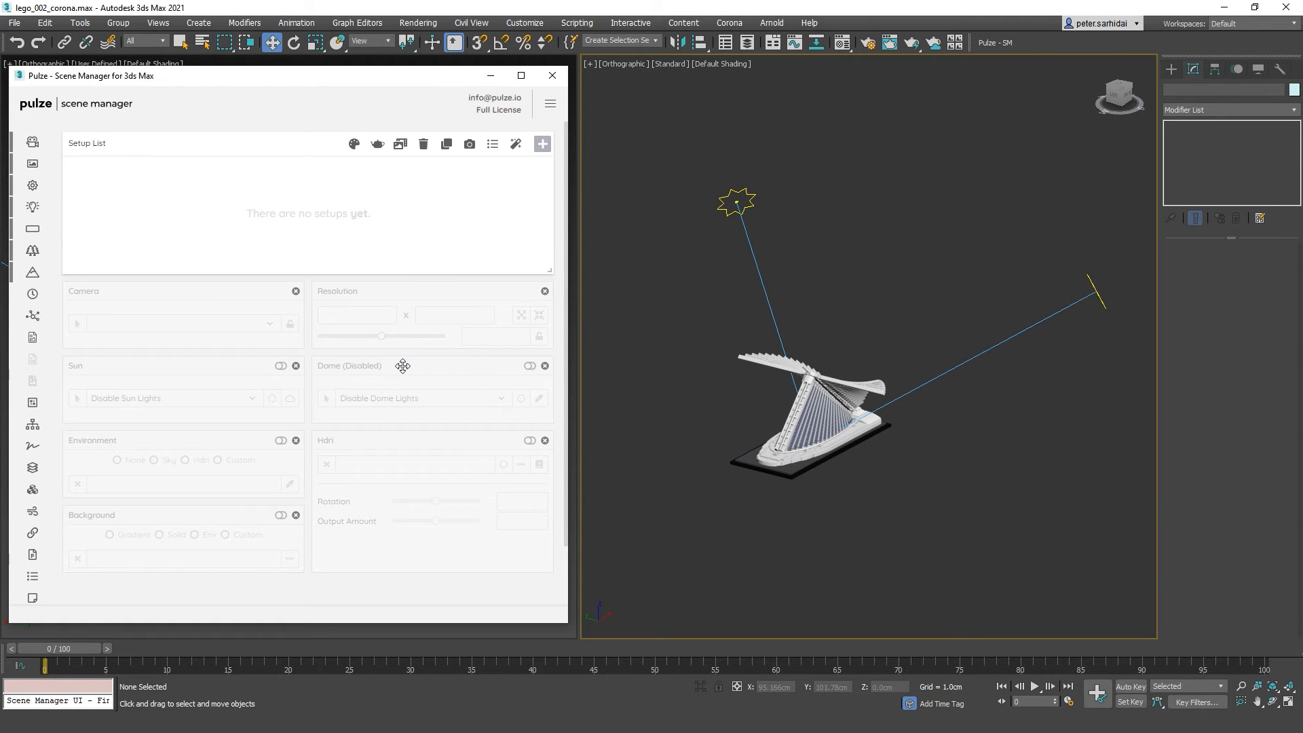
In the Corona scene, remove the disabled Dome module and create two new setups
{"action": "left_click_drag", "start_coordinate": [403, 365], "coordinate": [403, 366]}
{"action": "left_click", "coordinate": [545, 366]}
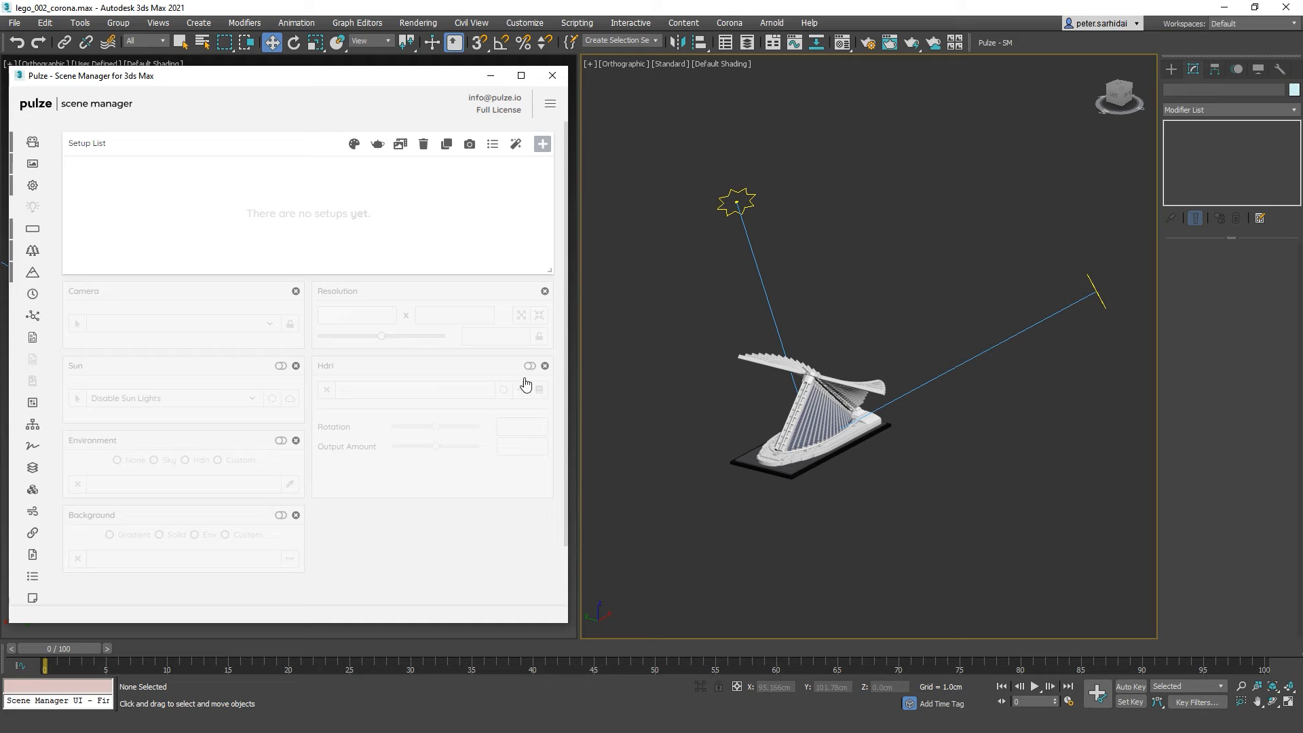
{"action": "left_click", "coordinate": [543, 148]}
{"action": "left_click", "coordinate": [544, 146]}
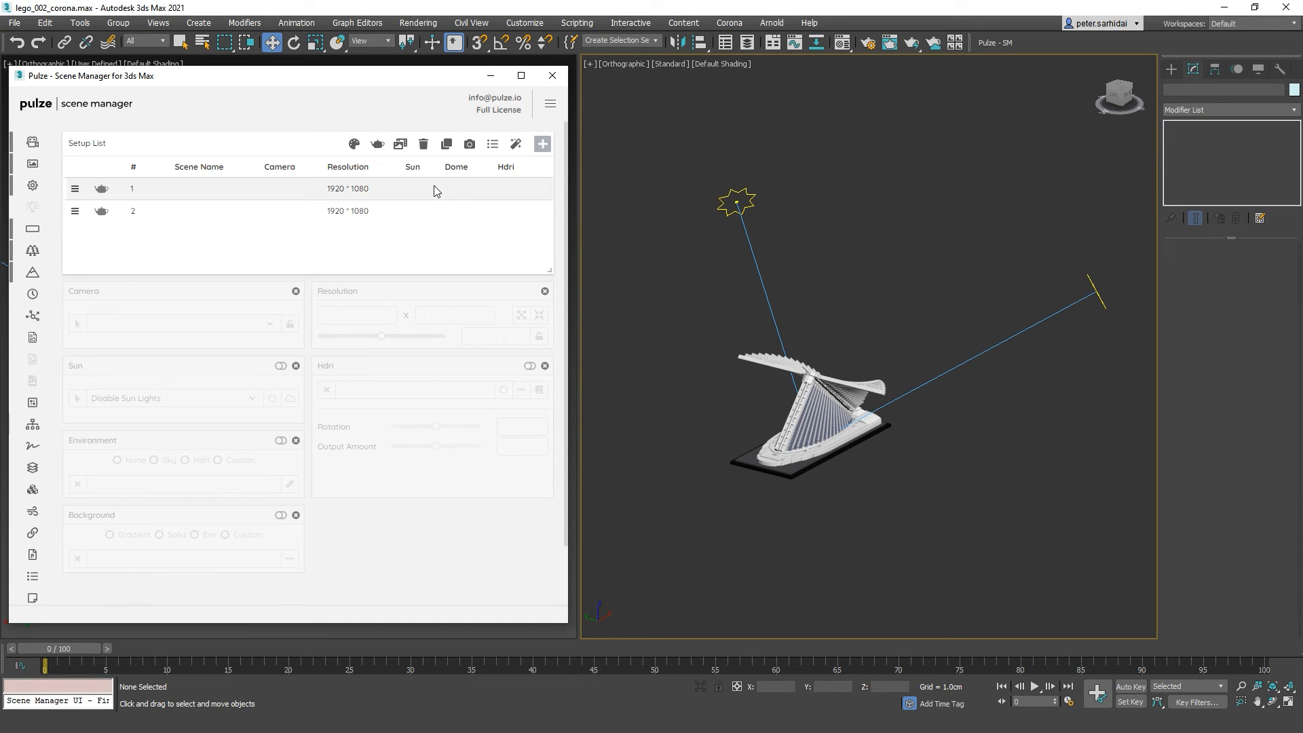
Enable the Sun module for both setups, assigning CoronaSun001 to setup 1 and CoronaSun002 to setup 2
{"action": "left_click", "coordinate": [415, 189]}
{"action": "left_click", "coordinate": [394, 212], "text": "ctrl"}
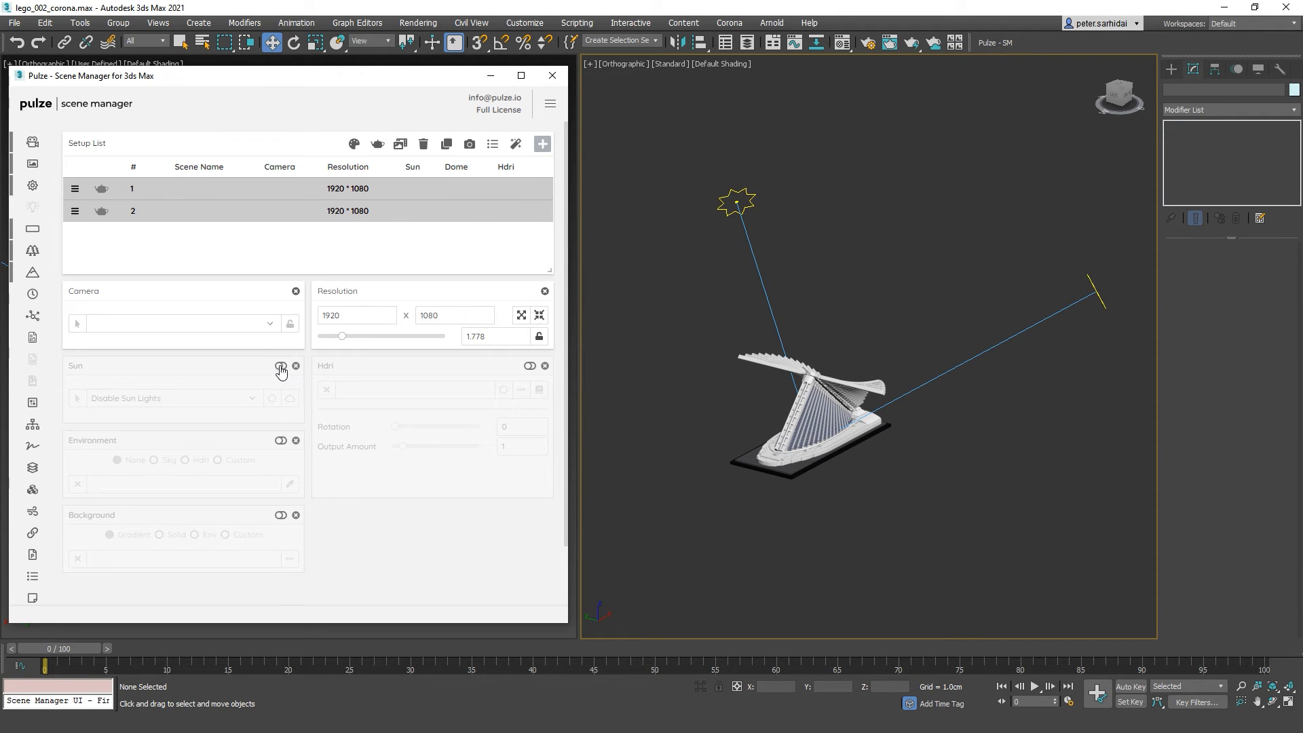
{"action": "left_click", "coordinate": [281, 365]}
{"action": "left_click", "coordinate": [411, 188]}
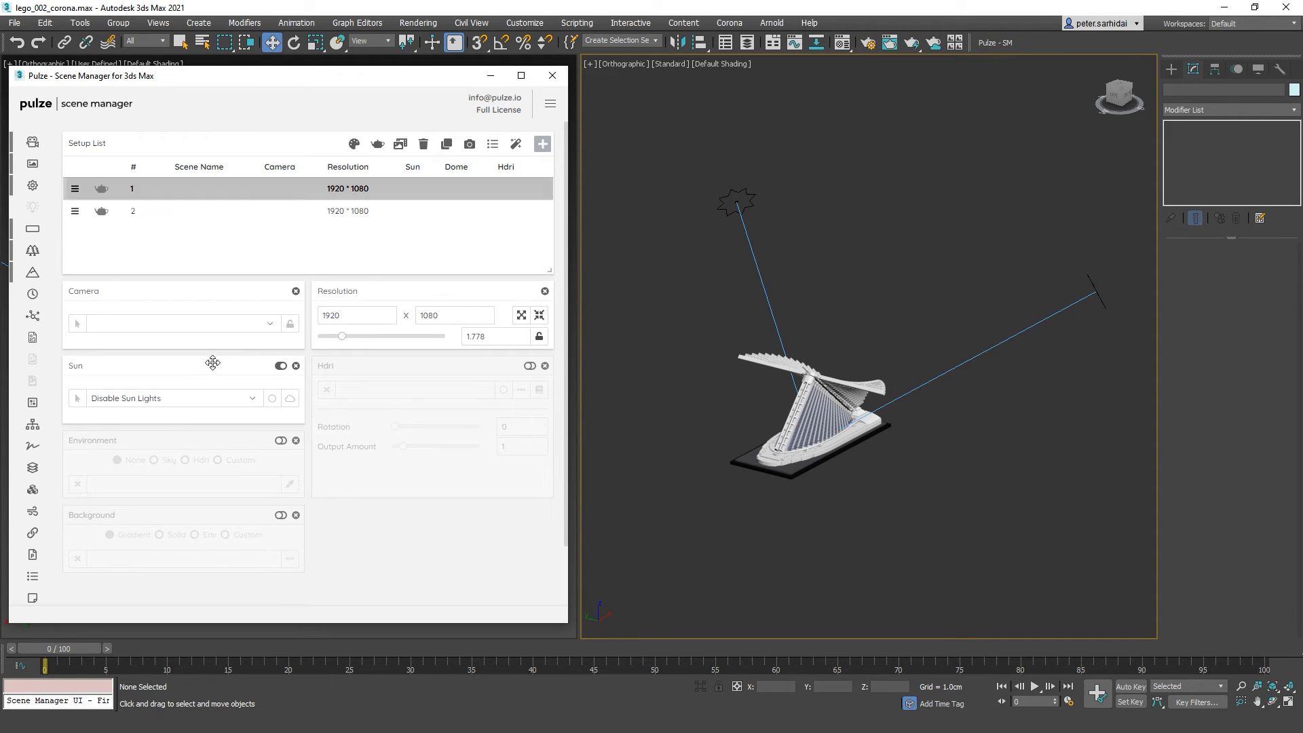
{"action": "left_click", "coordinate": [255, 401]}
{"action": "left_click", "coordinate": [220, 424]}
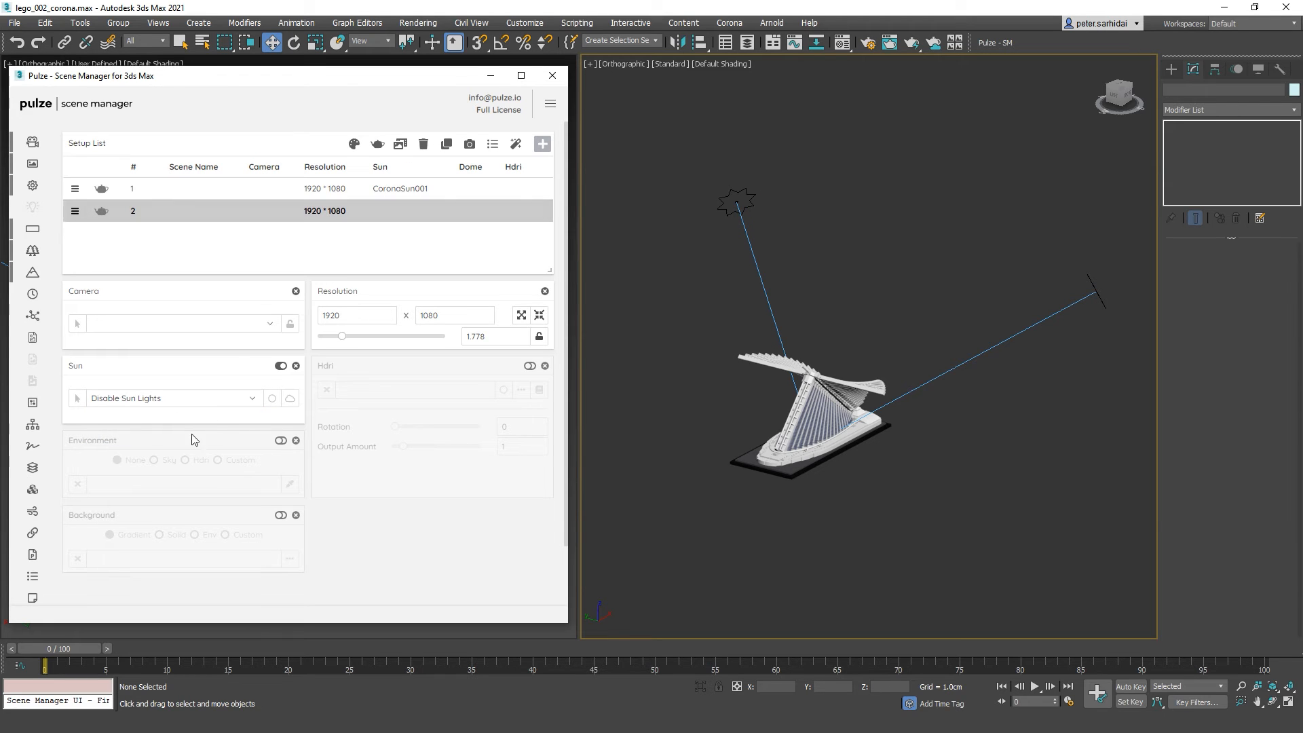
{"action": "left_click", "coordinate": [255, 400]}
{"action": "left_click", "coordinate": [233, 434]}
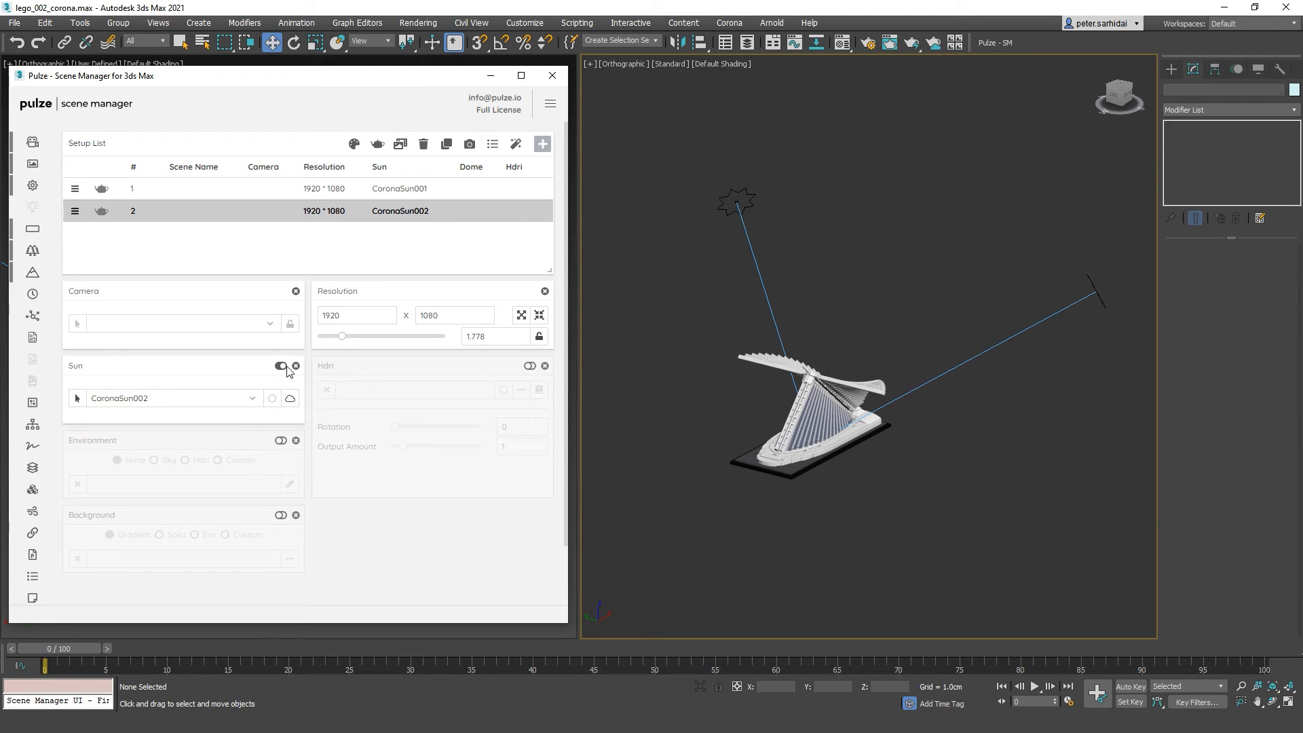
Create setup 3 with kloppenheim_03_4k.hdr from the Hdri Library as its HDRI map, and enable its Environment module
{"action": "left_click", "coordinate": [542, 143]}
{"action": "left_click", "coordinate": [457, 239]}
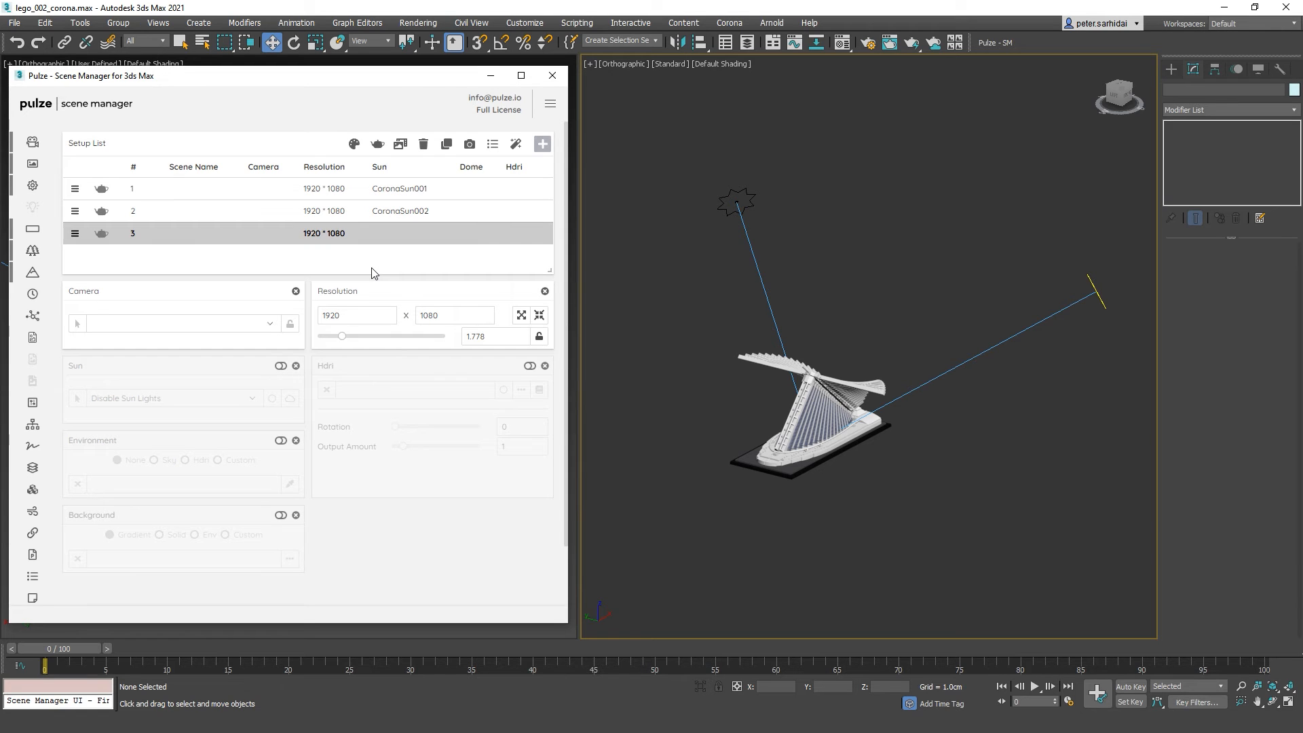
{"action": "left_click", "coordinate": [530, 366]}
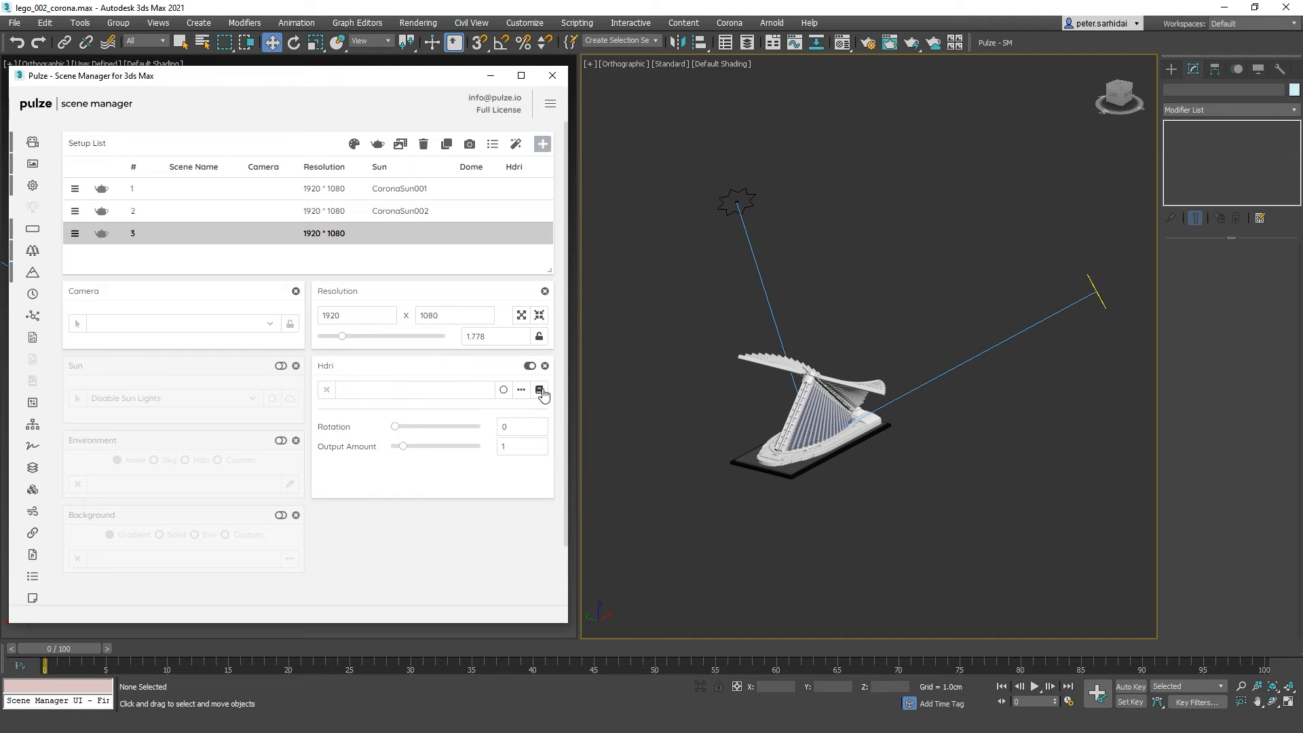
{"action": "left_click", "coordinate": [539, 390]}
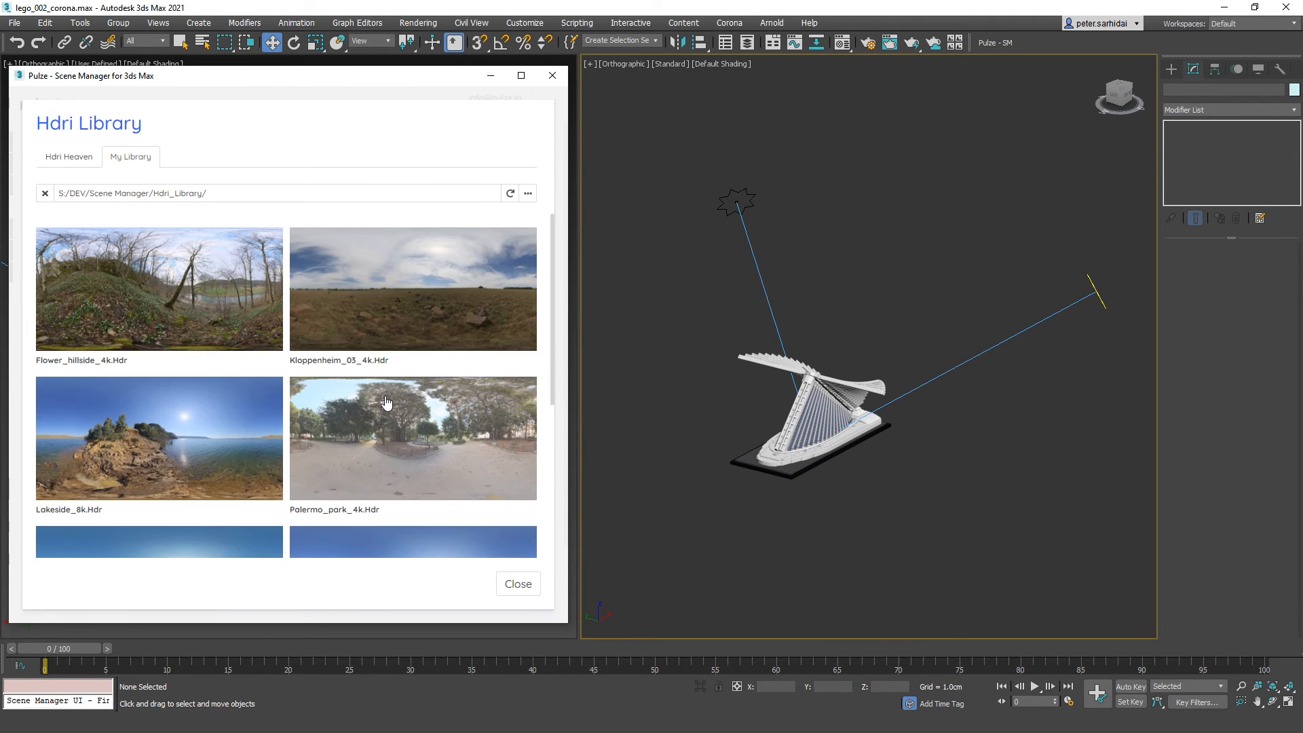
{"action": "left_click", "coordinate": [405, 294]}
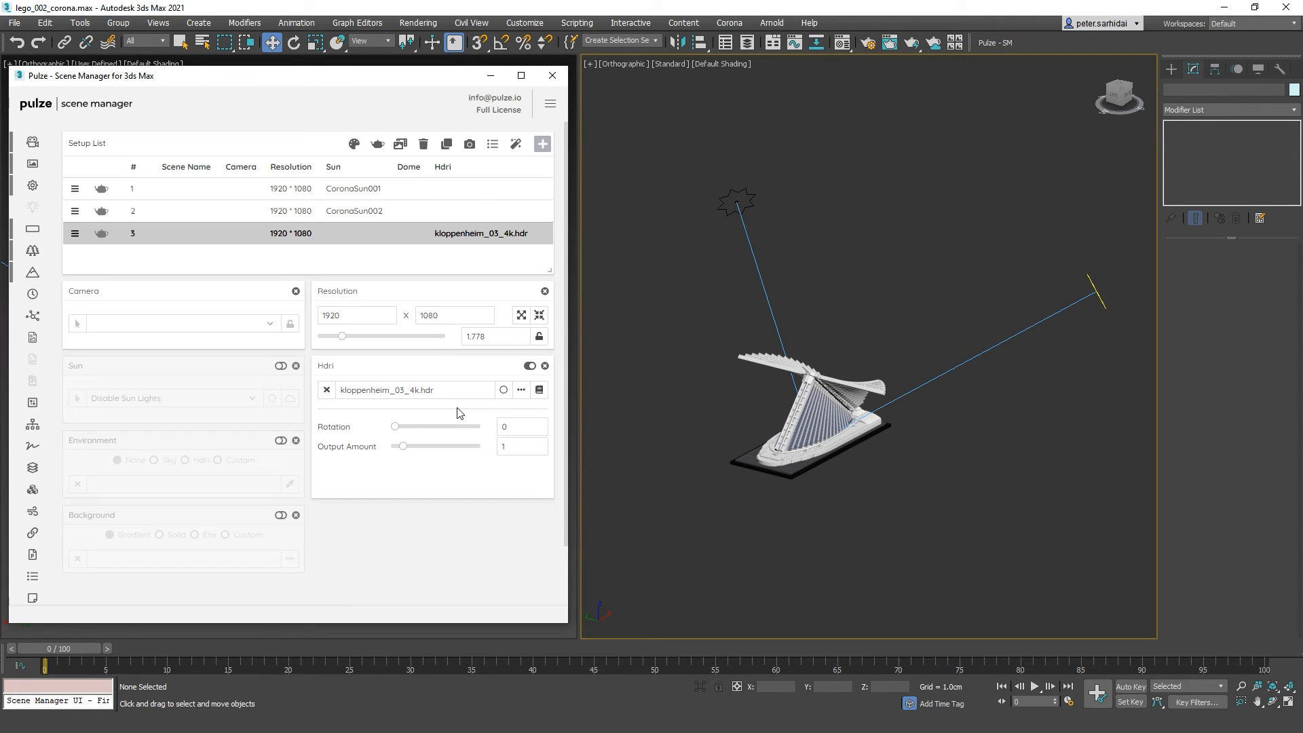
{"action": "left_click", "coordinate": [281, 441]}
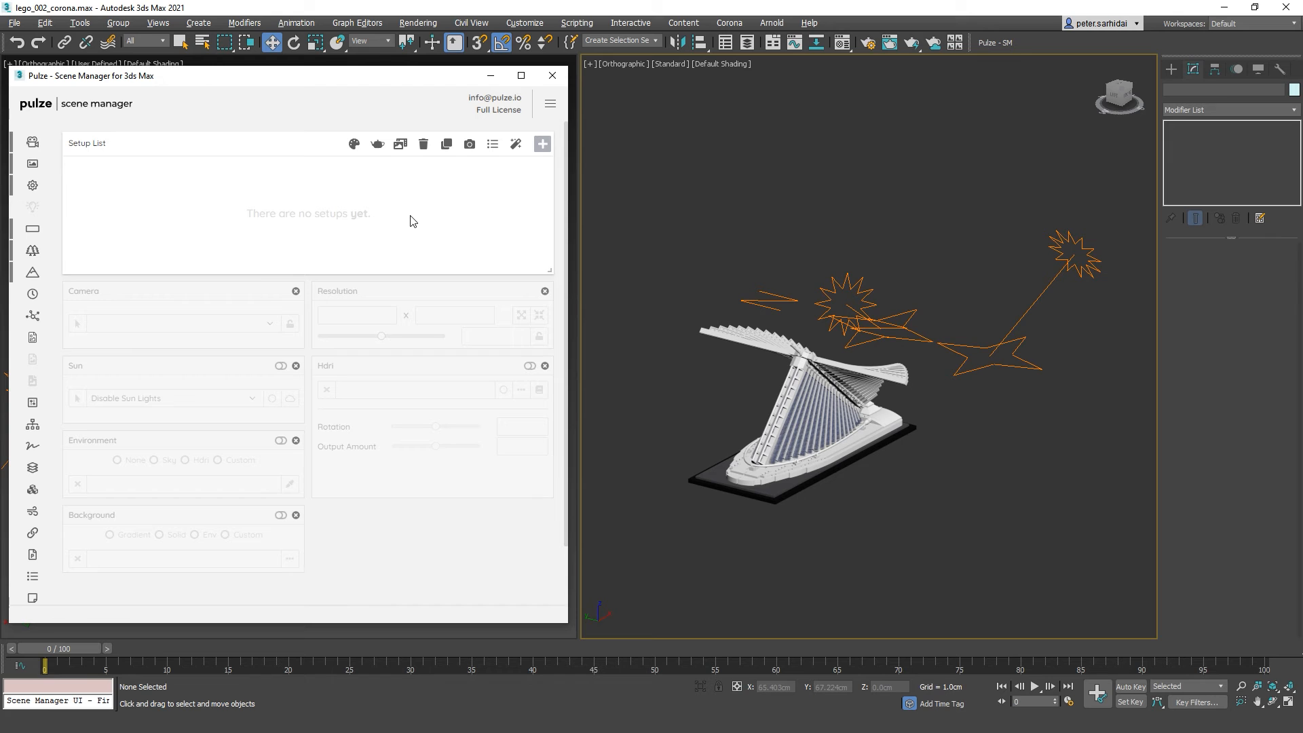
In the FStorm scene, create two setups using FStormSunLight_001 and FStormSunLight_002 with Sky environments, and activate each in turn
{"action": "double_click", "coordinate": [542, 144]}
{"action": "left_click", "coordinate": [290, 398]}
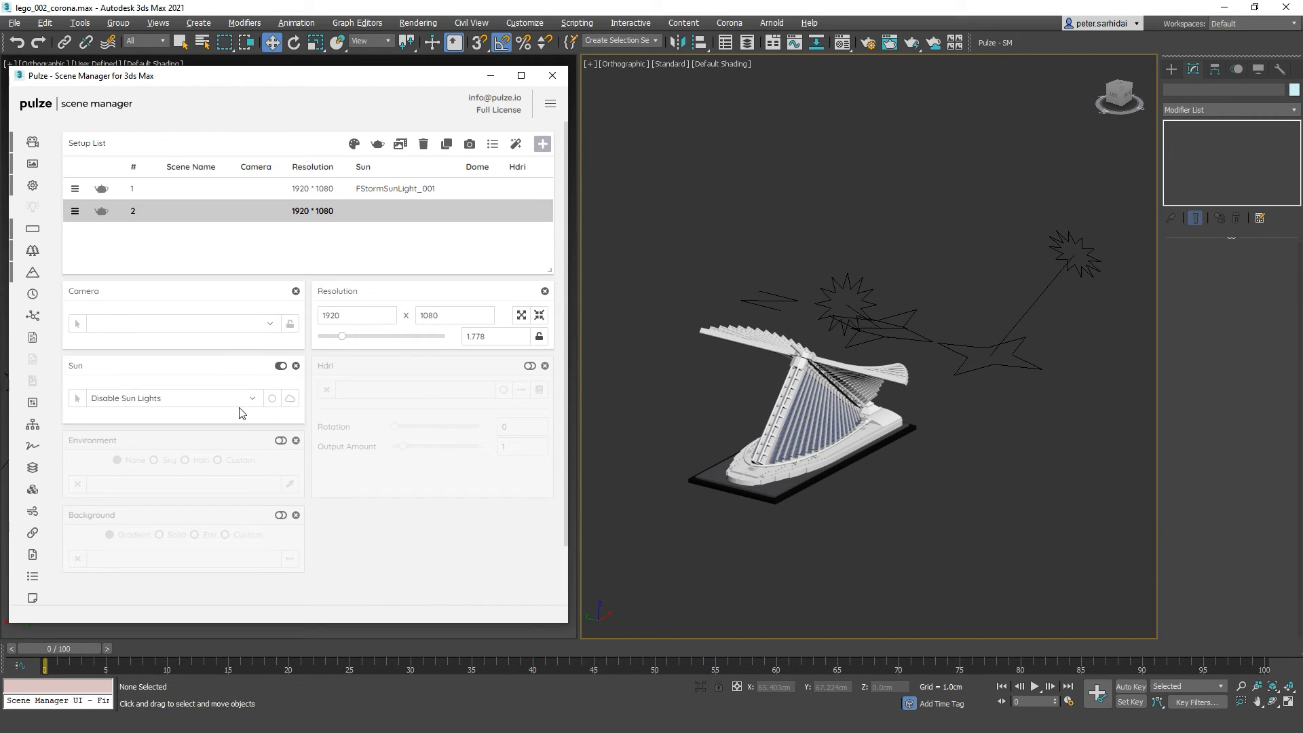
{"action": "left_click", "coordinate": [461, 190]}
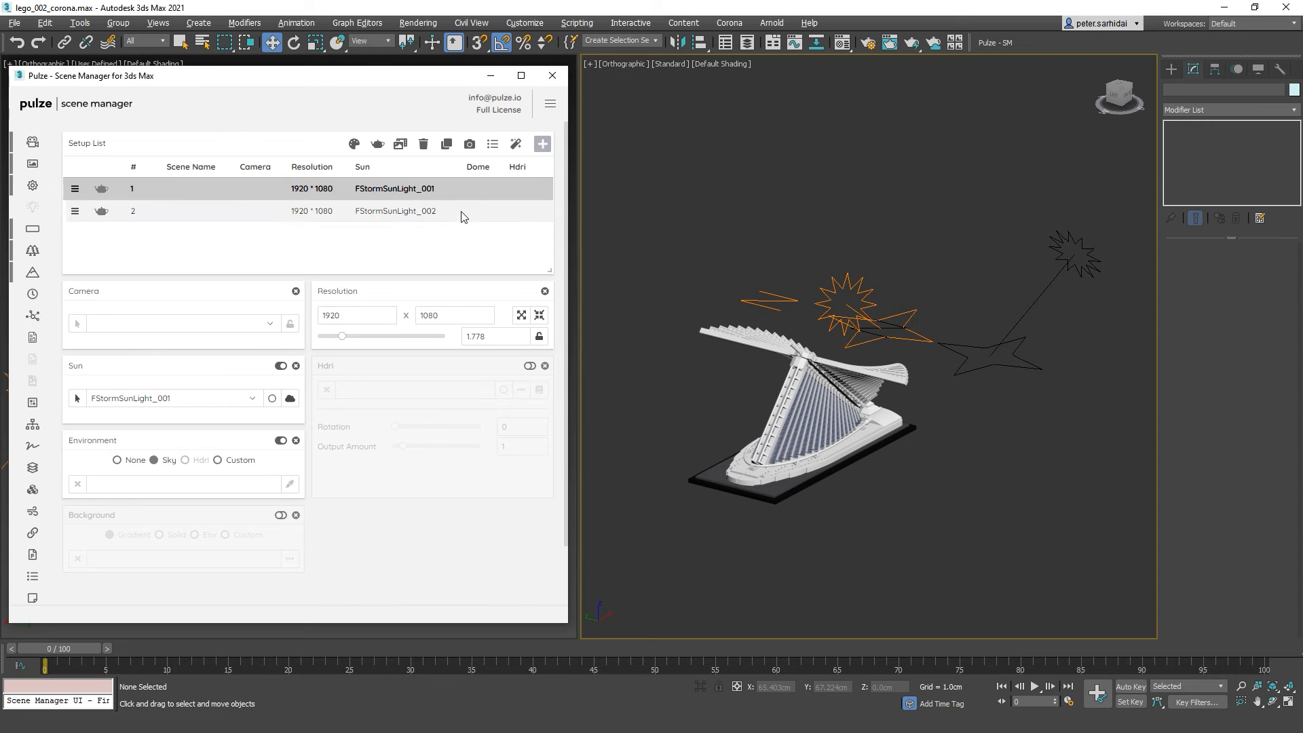
{"action": "left_click", "coordinate": [462, 212]}
Create setup 3 with lakeside_8k.hdr from the Hdri Library and enable its environment with the Hdri option
{"action": "left_click", "coordinate": [542, 144]}
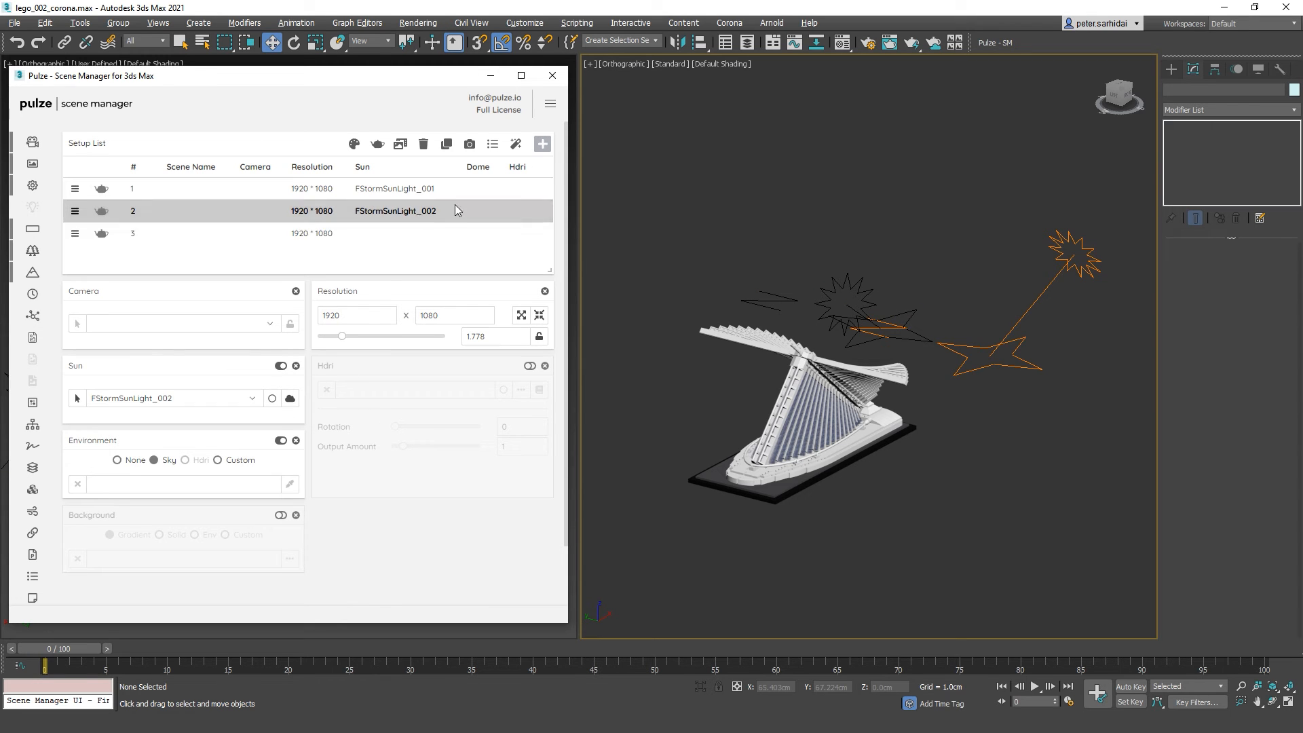
{"action": "left_click", "coordinate": [530, 367]}
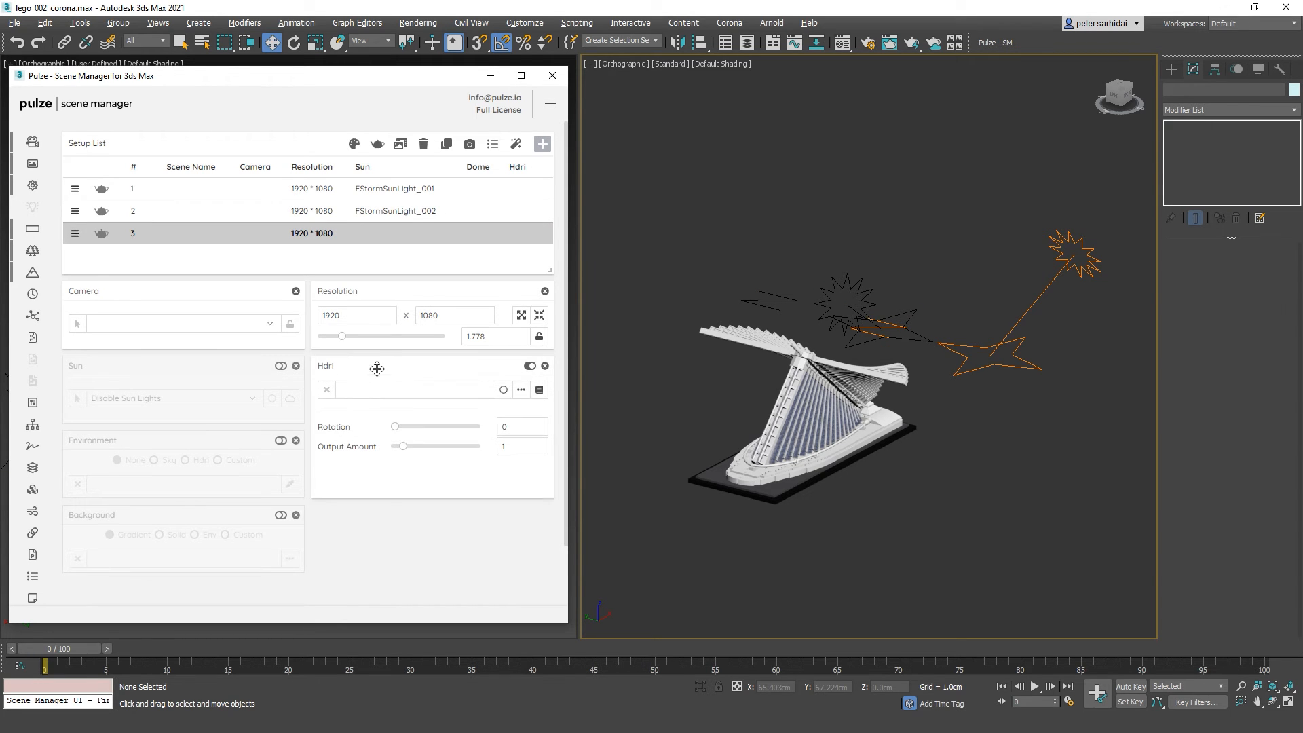
{"action": "left_click", "coordinate": [541, 392]}
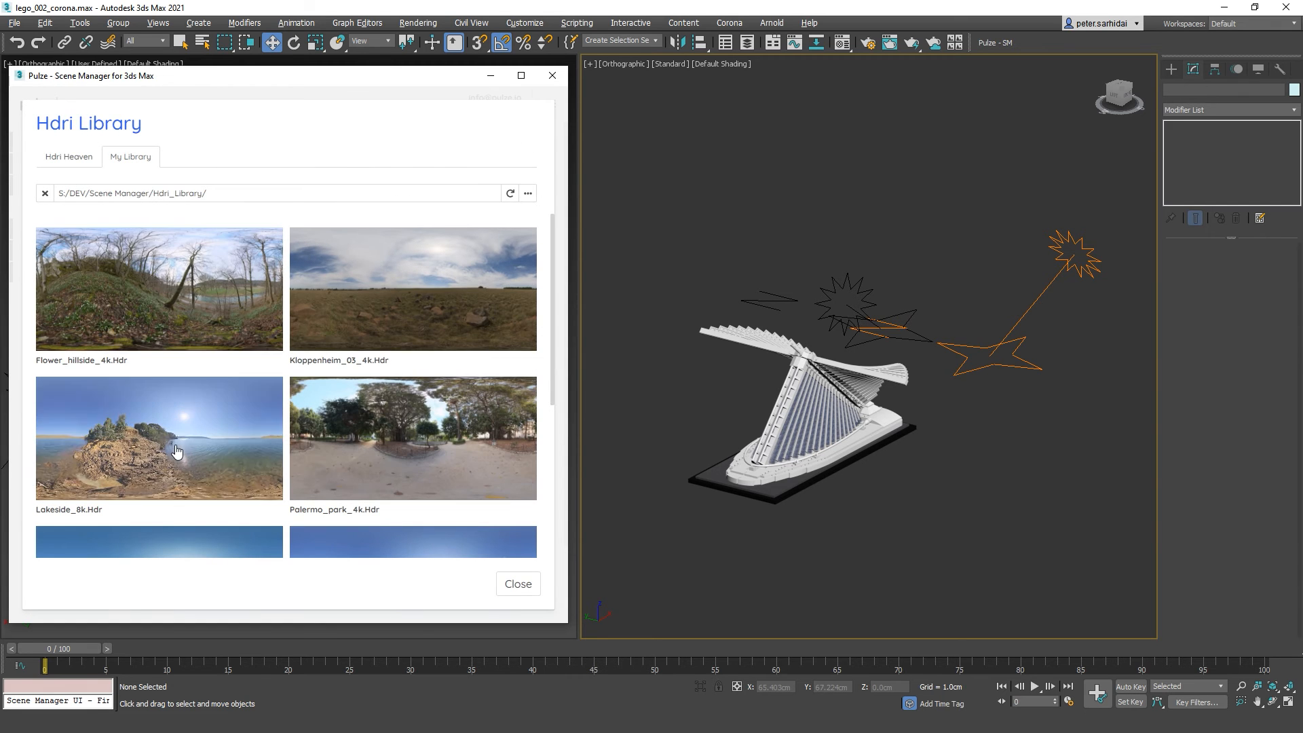
{"action": "left_click", "coordinate": [175, 451]}
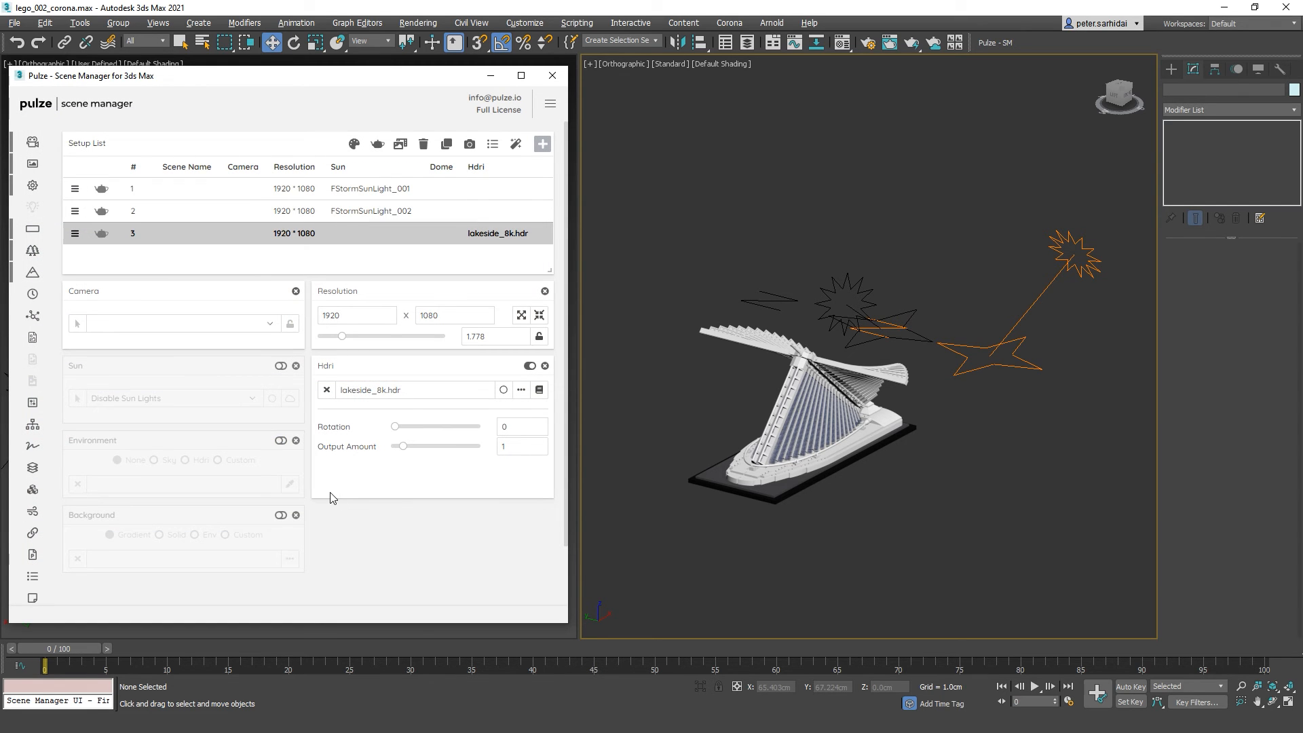
{"action": "left_click", "coordinate": [280, 441]}
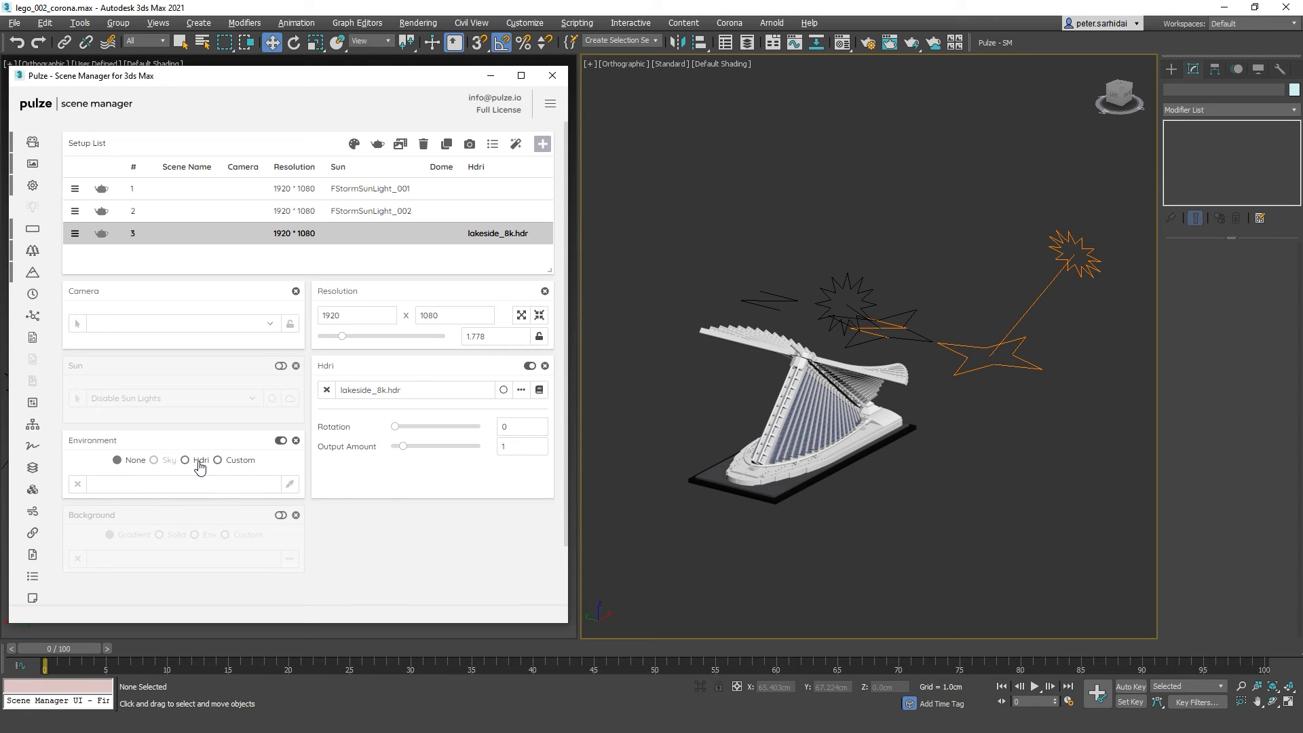
Check the environment map slot in Environment and Effects and the Environment section of the FStorm render settings
{"action": "left_click", "coordinate": [731, 566]}
{"action": "key", "text": "8"}
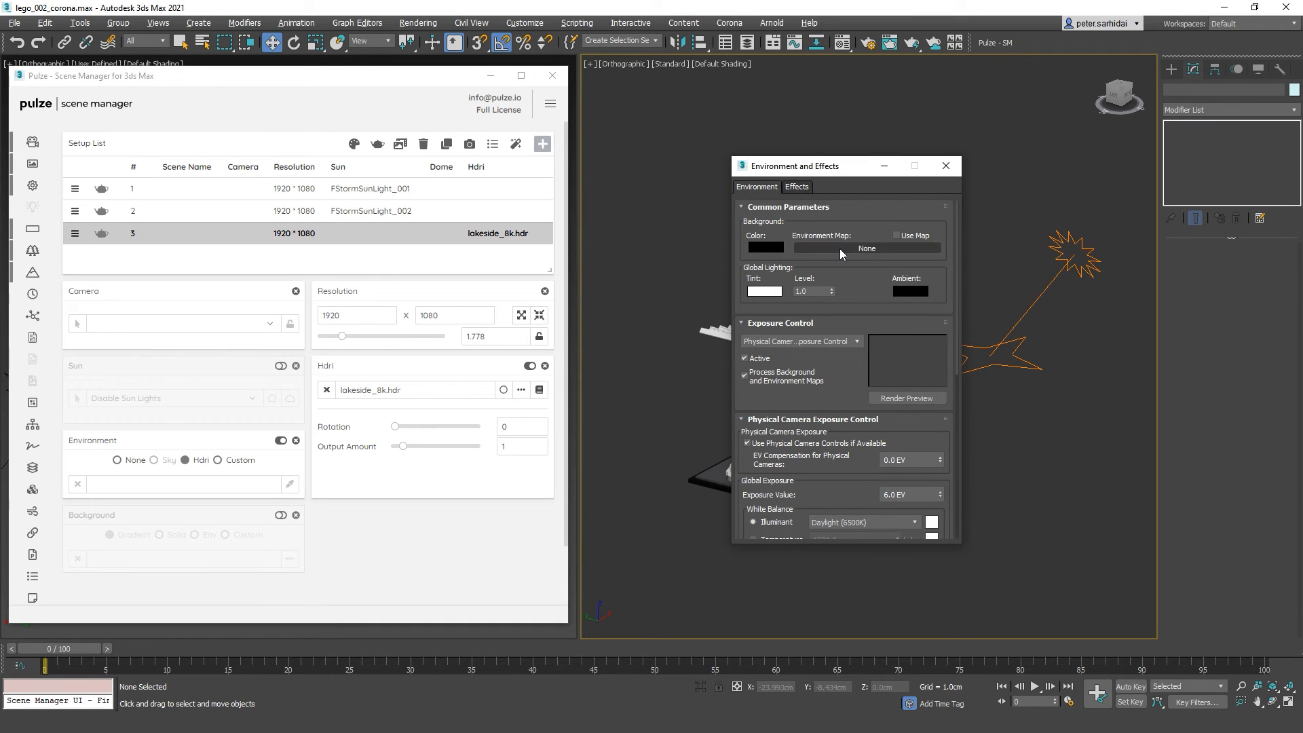
{"action": "left_click", "coordinate": [885, 169]}
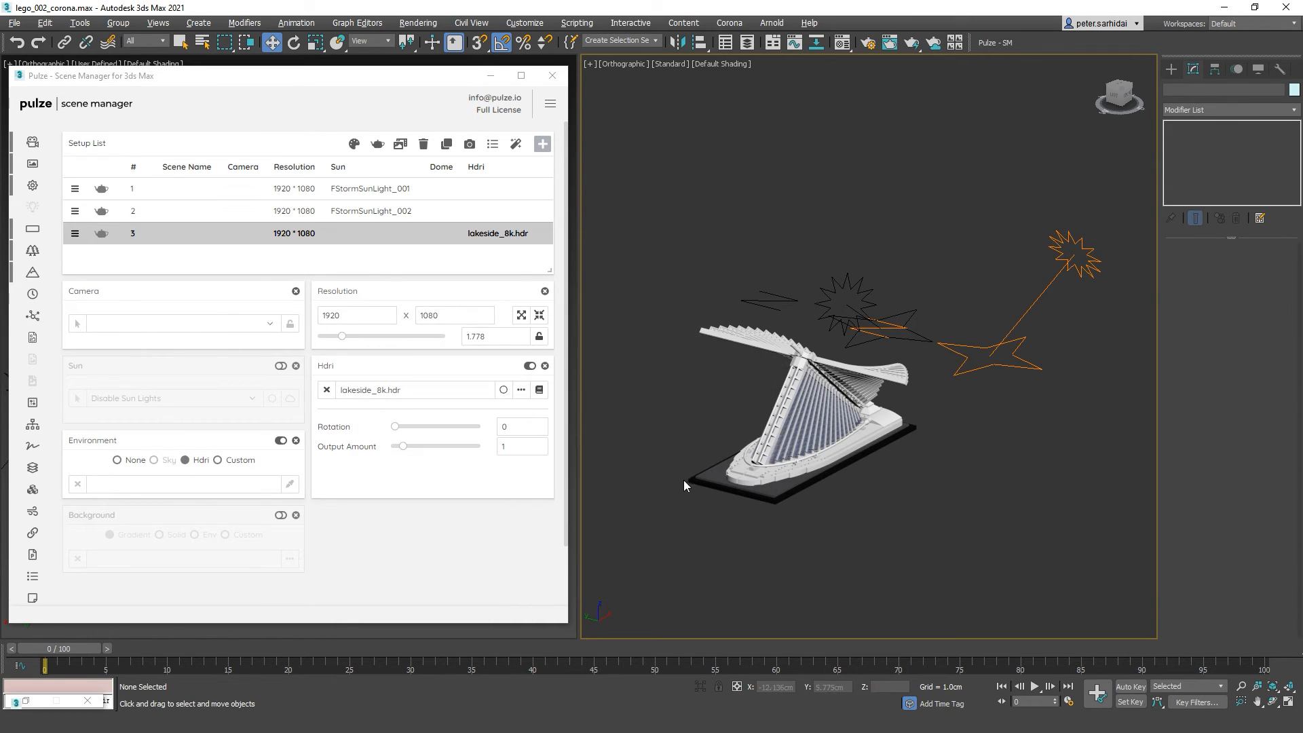
{"action": "key", "text": "F10"}
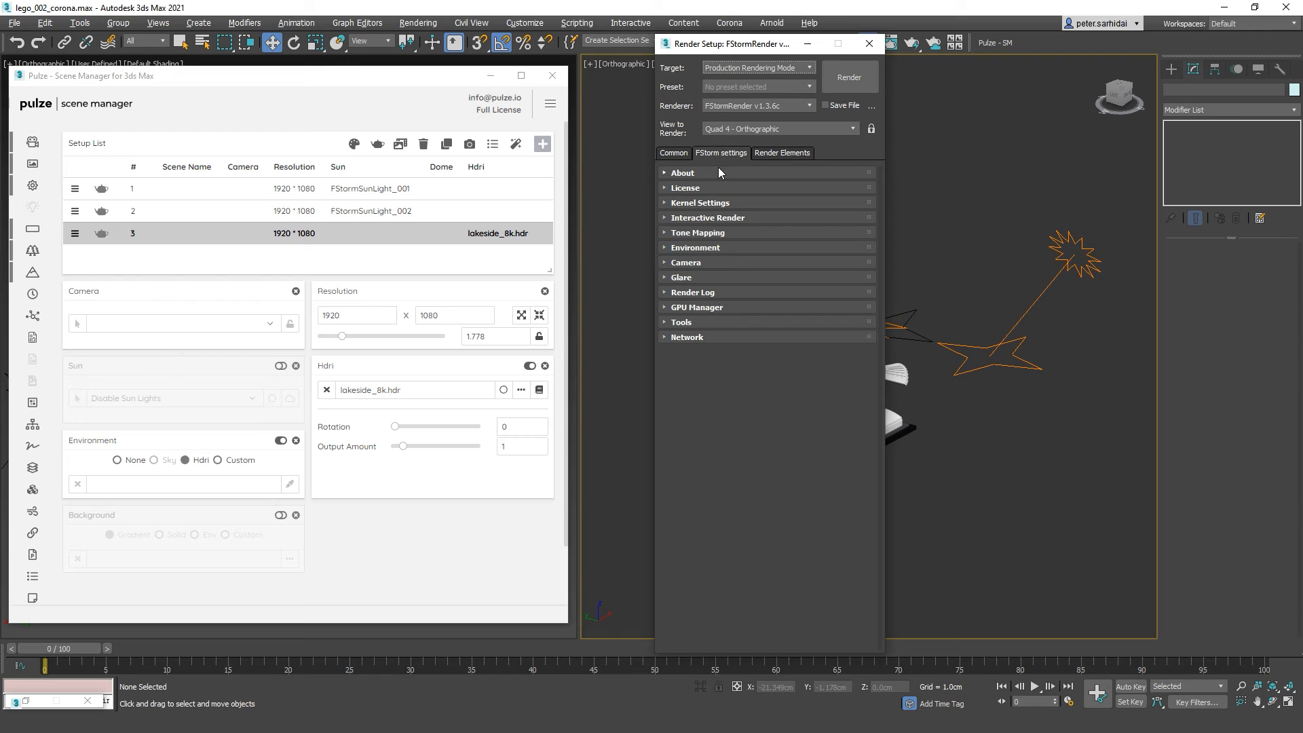
{"action": "left_click", "coordinate": [688, 247]}
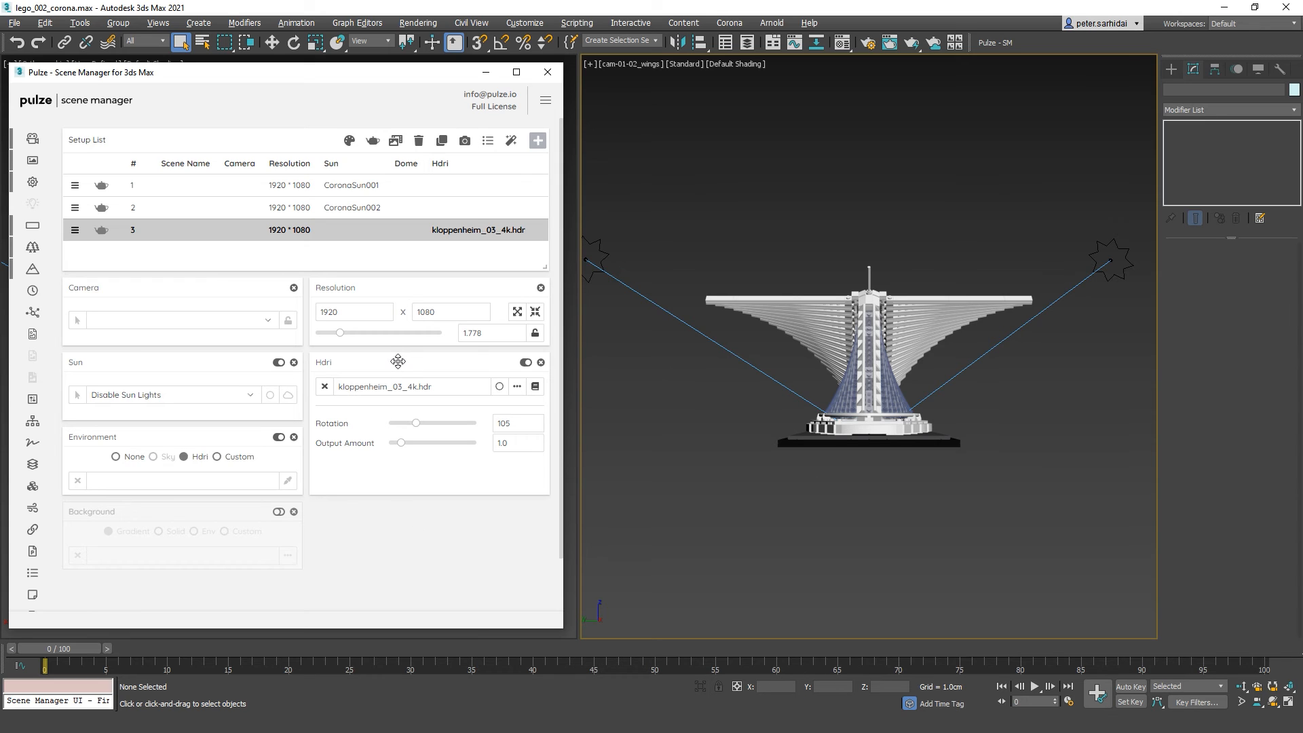
In the Corona scene, enable setup 3's background with the Env option and set its HDRI rotation to 180
{"action": "left_click_drag", "start_coordinate": [411, 369], "coordinate": [413, 367]}
{"action": "left_click", "coordinate": [278, 513]}
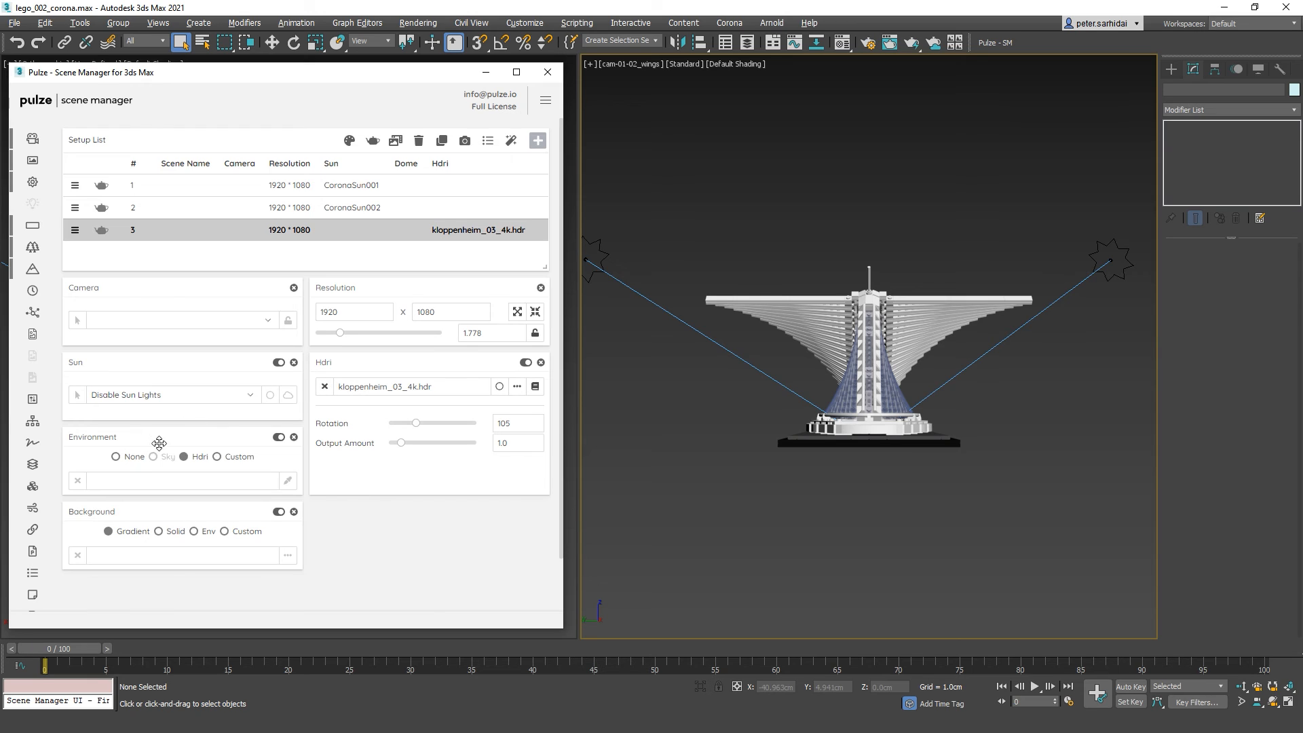
{"action": "left_click_drag", "start_coordinate": [161, 436], "coordinate": [160, 437]}
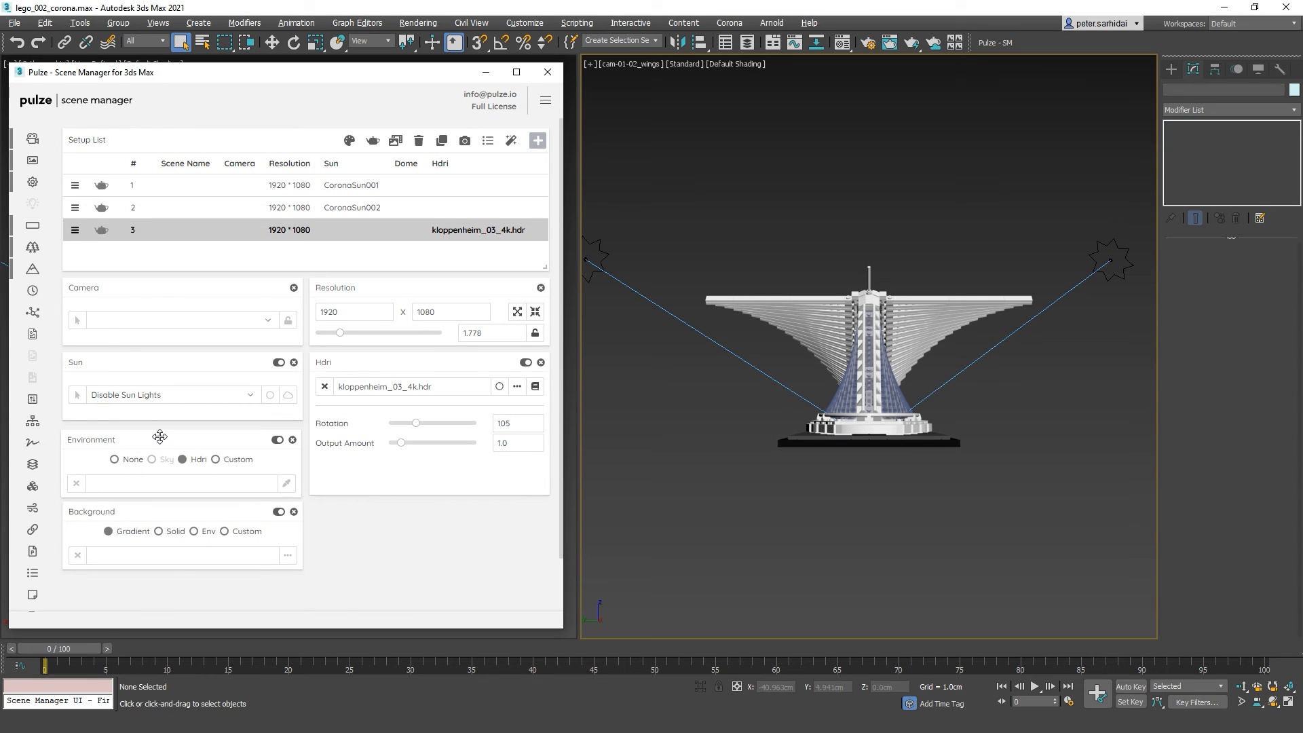
{"action": "left_click", "coordinate": [195, 532]}
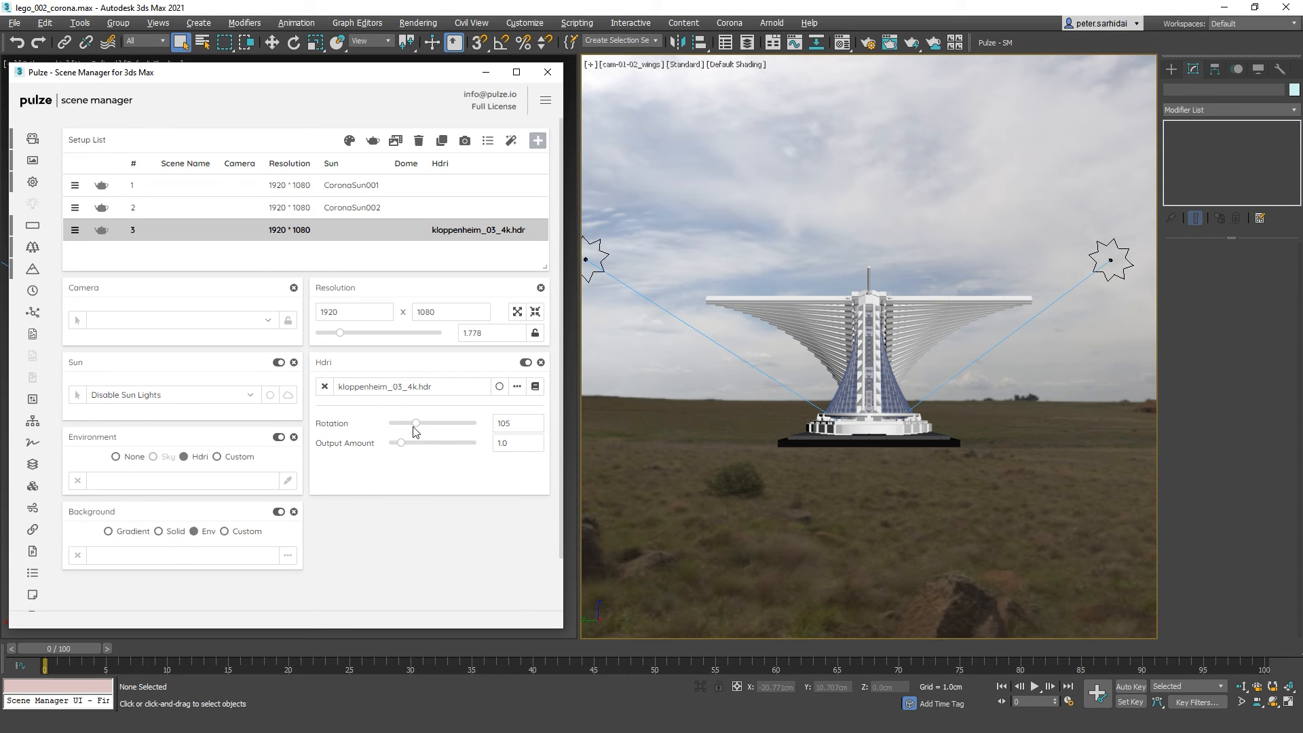
{"action": "mouse_move", "coordinate": [416, 425]}
{"action": "left_mouse_down"}
{"action": "mouse_move", "coordinate": [399, 427]}
{"action": "mouse_move", "coordinate": [433, 426]}
{"action": "left_mouse_up"}
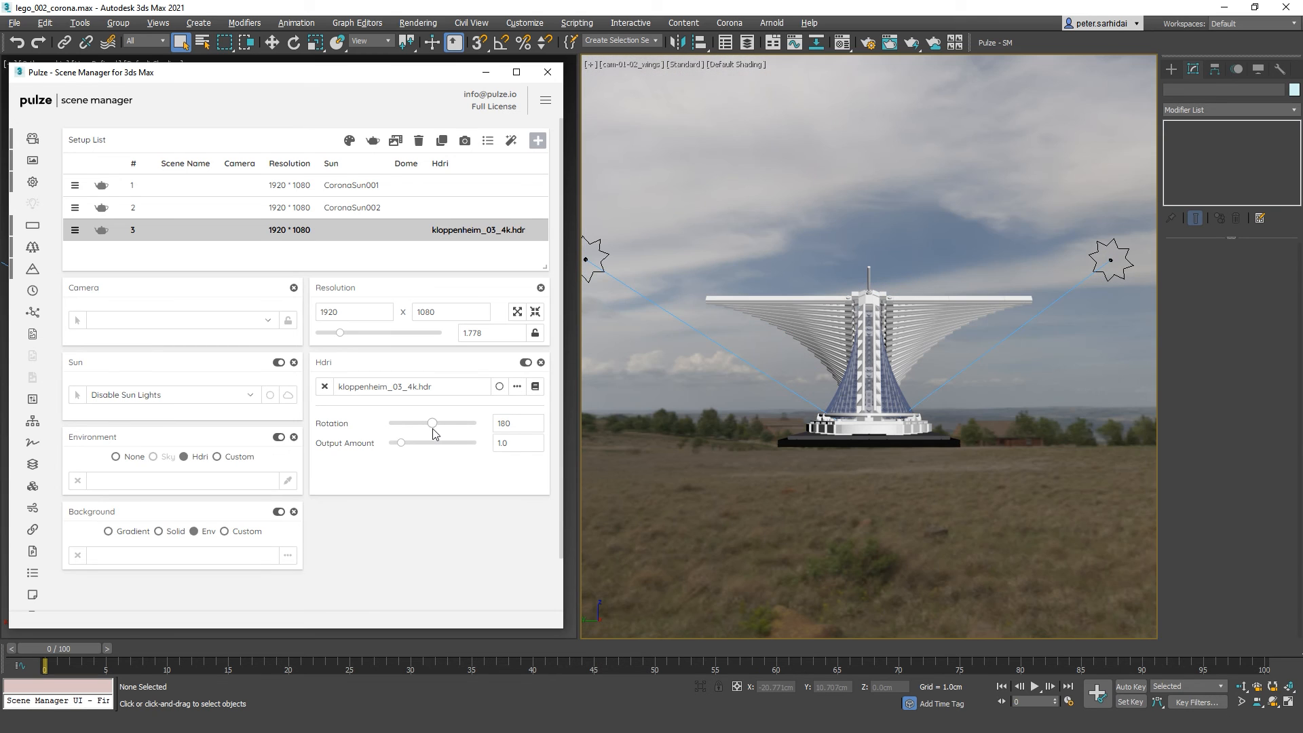
Replace setup 3's HDRI map with lakeside_8k.hdr from the personal library and increase its rotation slightly
{"action": "left_click", "coordinate": [535, 387]}
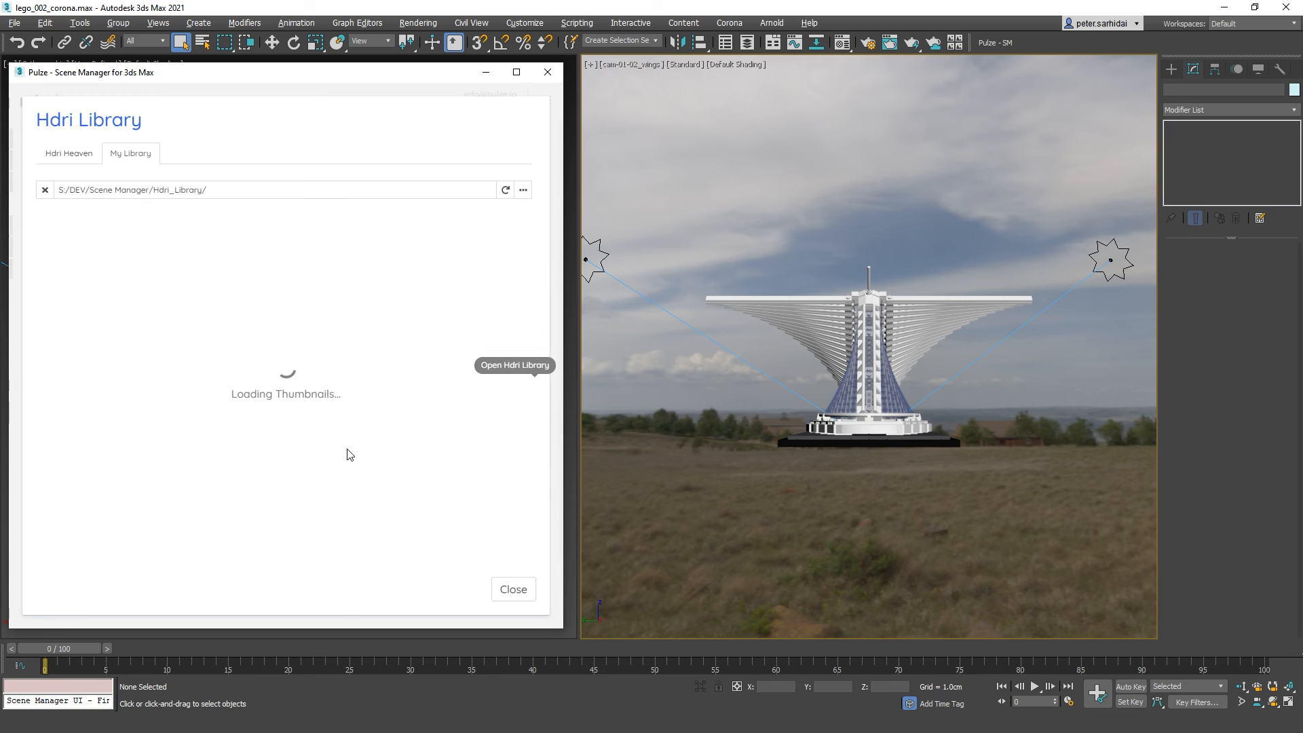
{"action": "scroll", "coordinate": [343, 441], "scroll_direction": "down", "scroll_amount": 4}
{"action": "scroll", "coordinate": [343, 441], "scroll_direction": "up", "scroll_amount": 2}
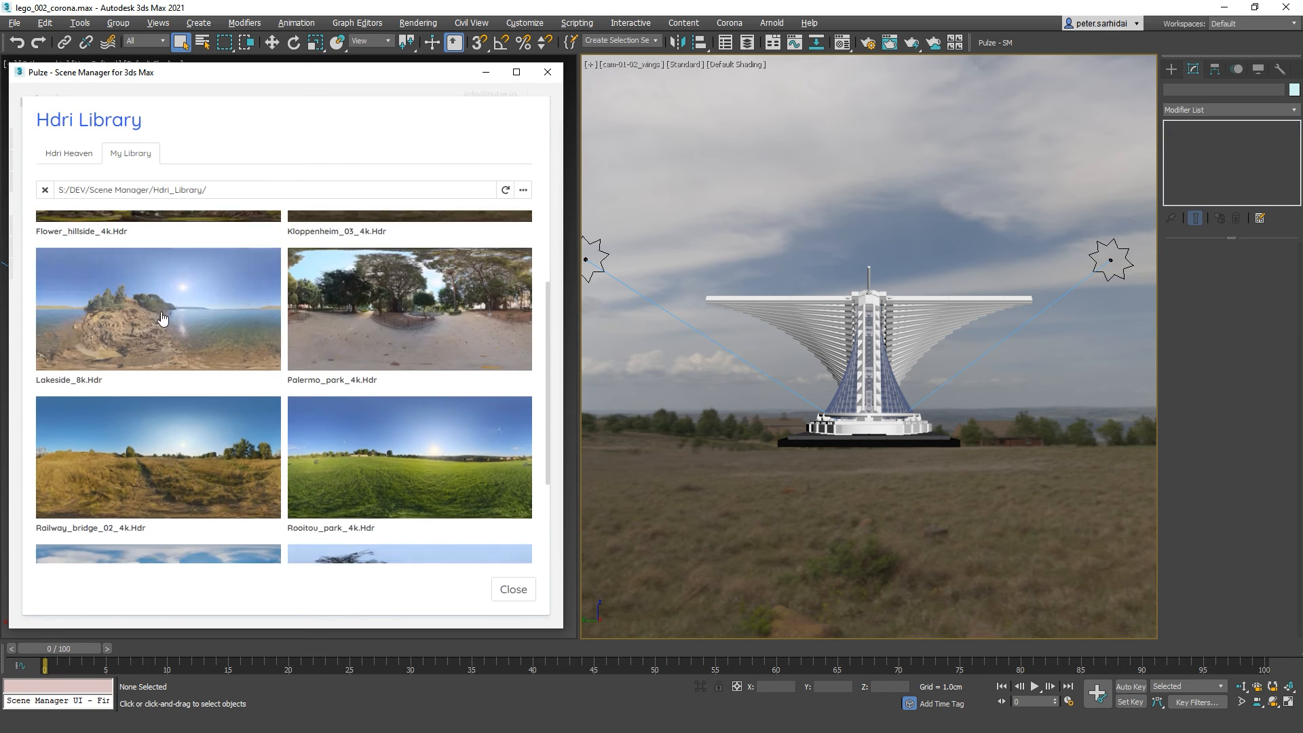
{"action": "left_click", "coordinate": [160, 320]}
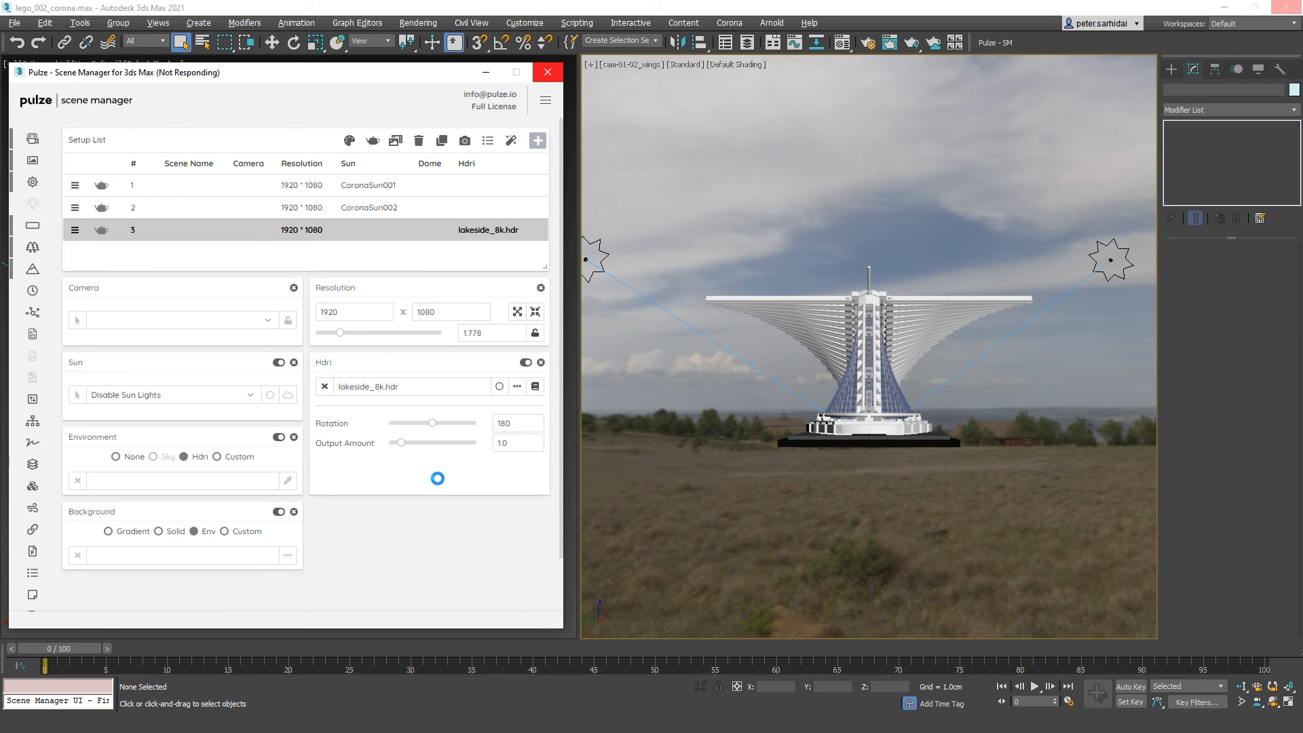
{"action": "mouse_move", "coordinate": [432, 423]}
{"action": "left_mouse_down"}
{"action": "mouse_move", "coordinate": [467, 429]}
{"action": "mouse_move", "coordinate": [442, 428]}
{"action": "left_mouse_up"}
Replace setup 3's HDRI map with snowy_park_01_4k.hdr from the personal library and increase its rotation further
{"action": "left_click", "coordinate": [534, 387]}
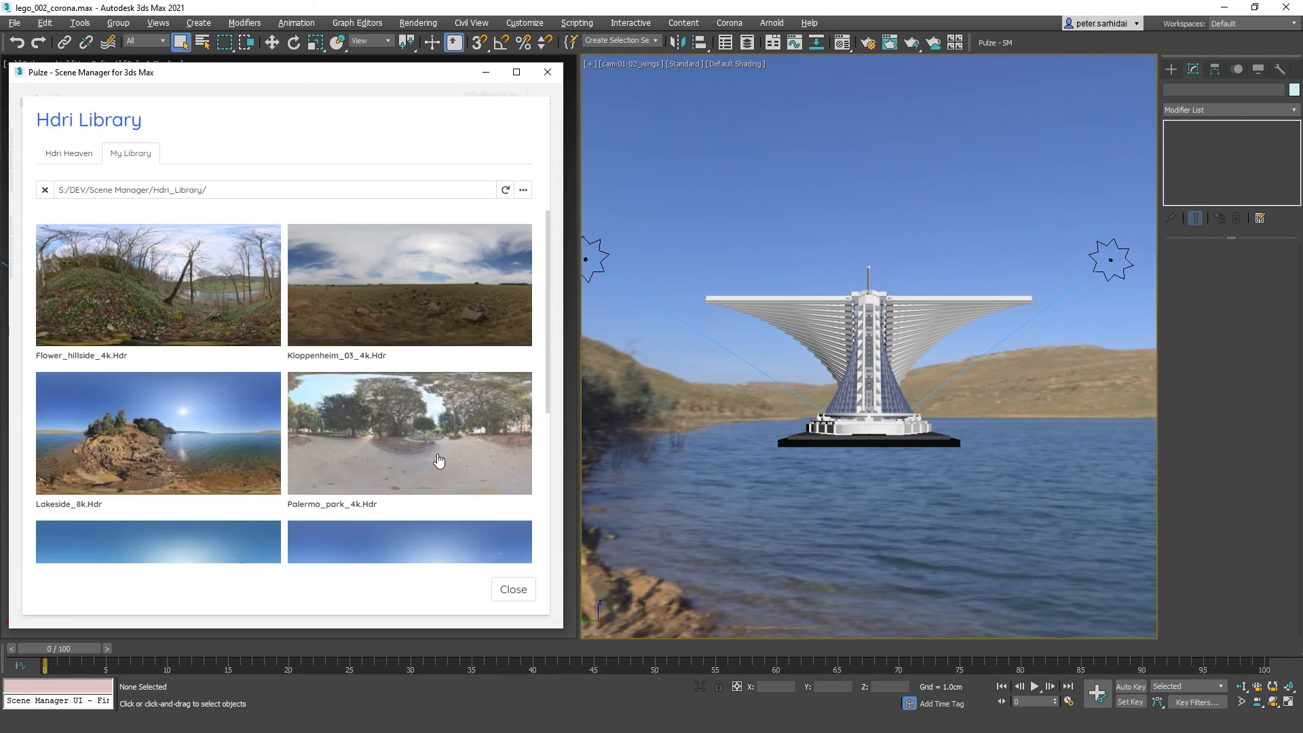
{"action": "scroll", "coordinate": [424, 468], "scroll_direction": "down", "scroll_amount": 4}
{"action": "left_click", "coordinate": [410, 483]}
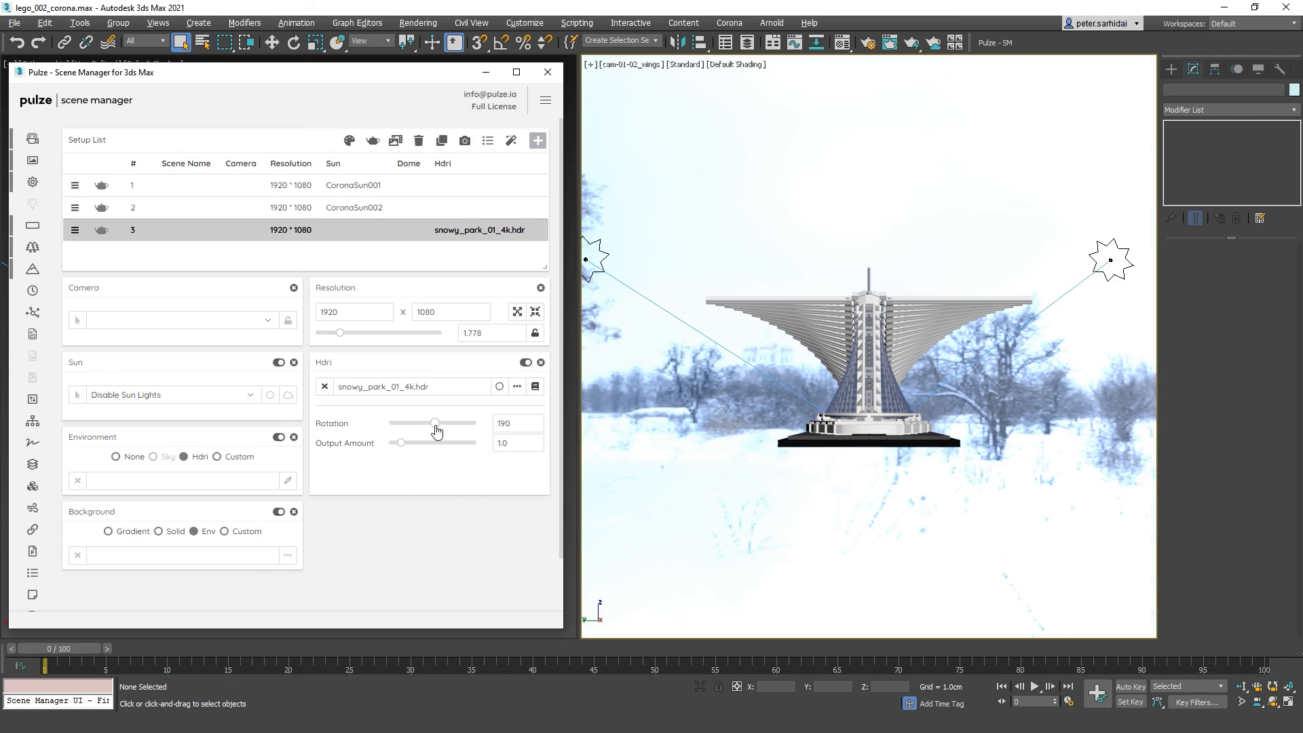
{"action": "mouse_move", "coordinate": [436, 426]}
{"action": "left_mouse_down"}
{"action": "mouse_move", "coordinate": [421, 428]}
{"action": "mouse_move", "coordinate": [462, 429]}
{"action": "left_mouse_up"}
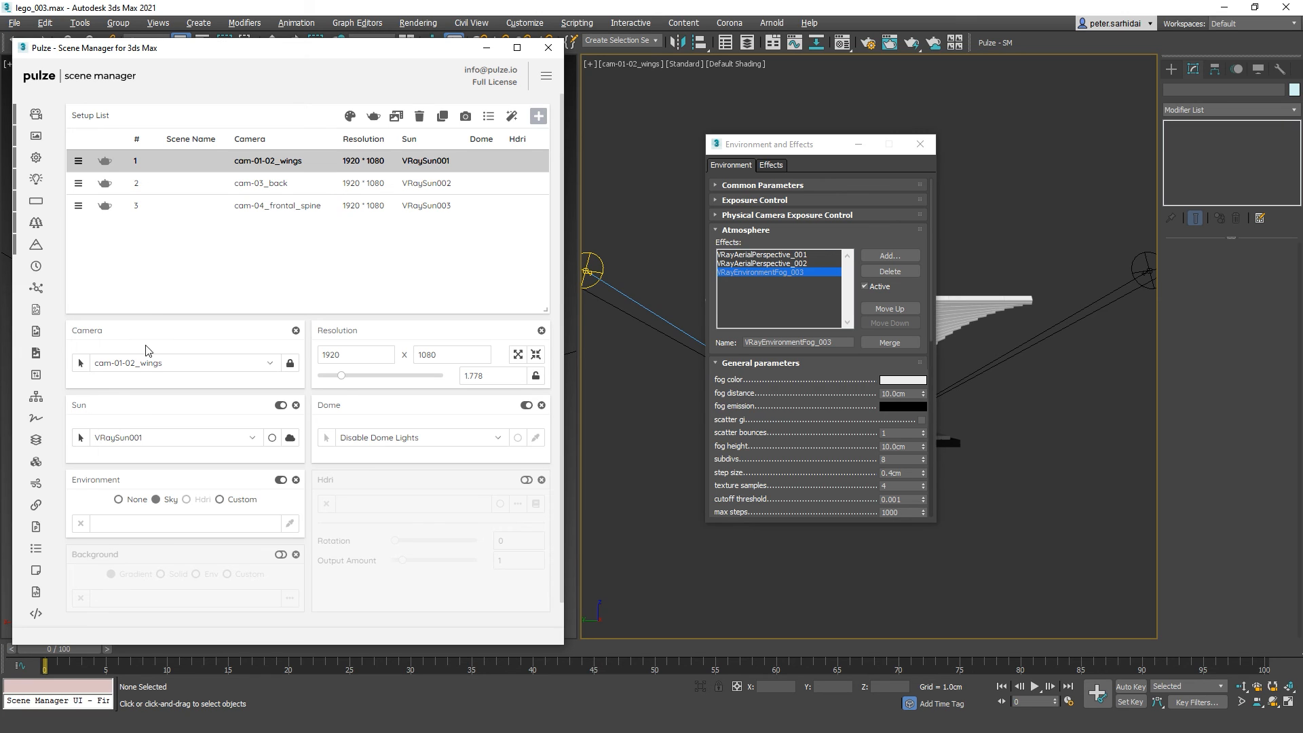
In lego_003.max, add and enable the Atmosphere module and fill it with VRayAerialPerspective_001, VRayAerialPerspective_002 and VRayEnvironmentFog_003
{"action": "left_click", "coordinate": [39, 489]}
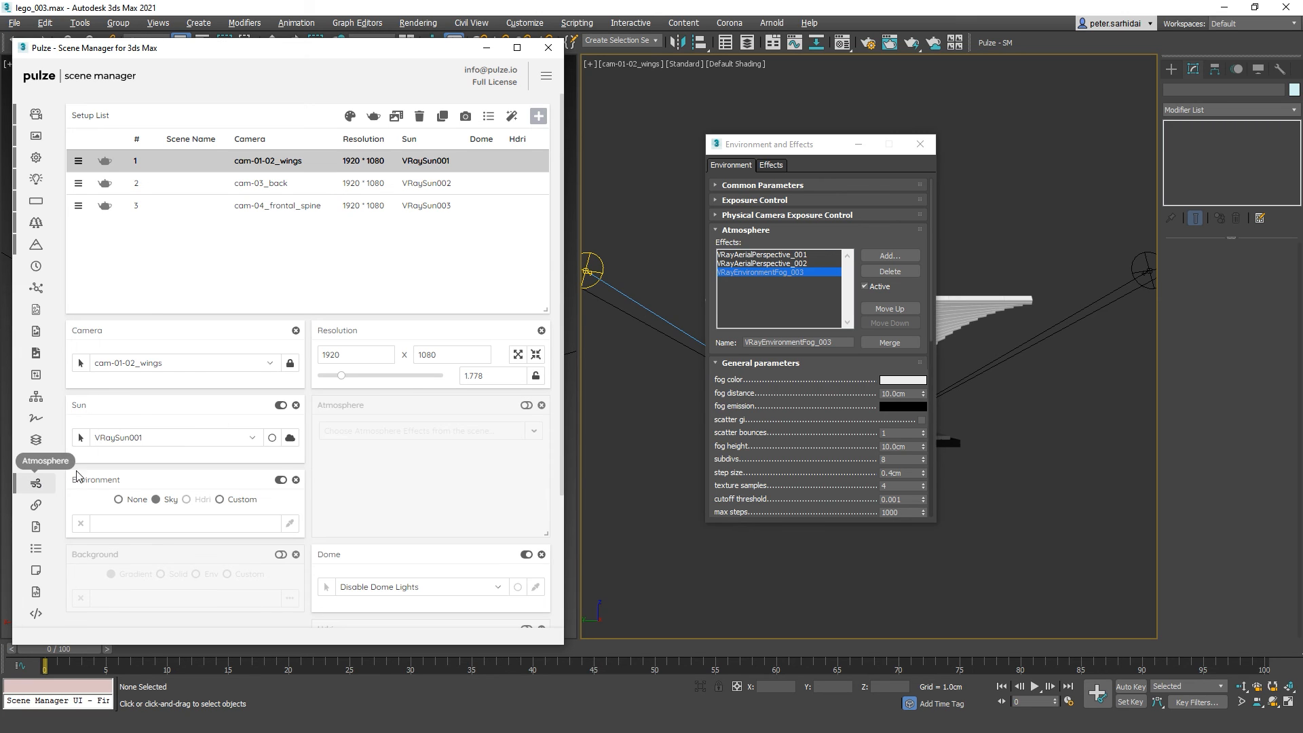
{"action": "left_click", "coordinate": [527, 331]}
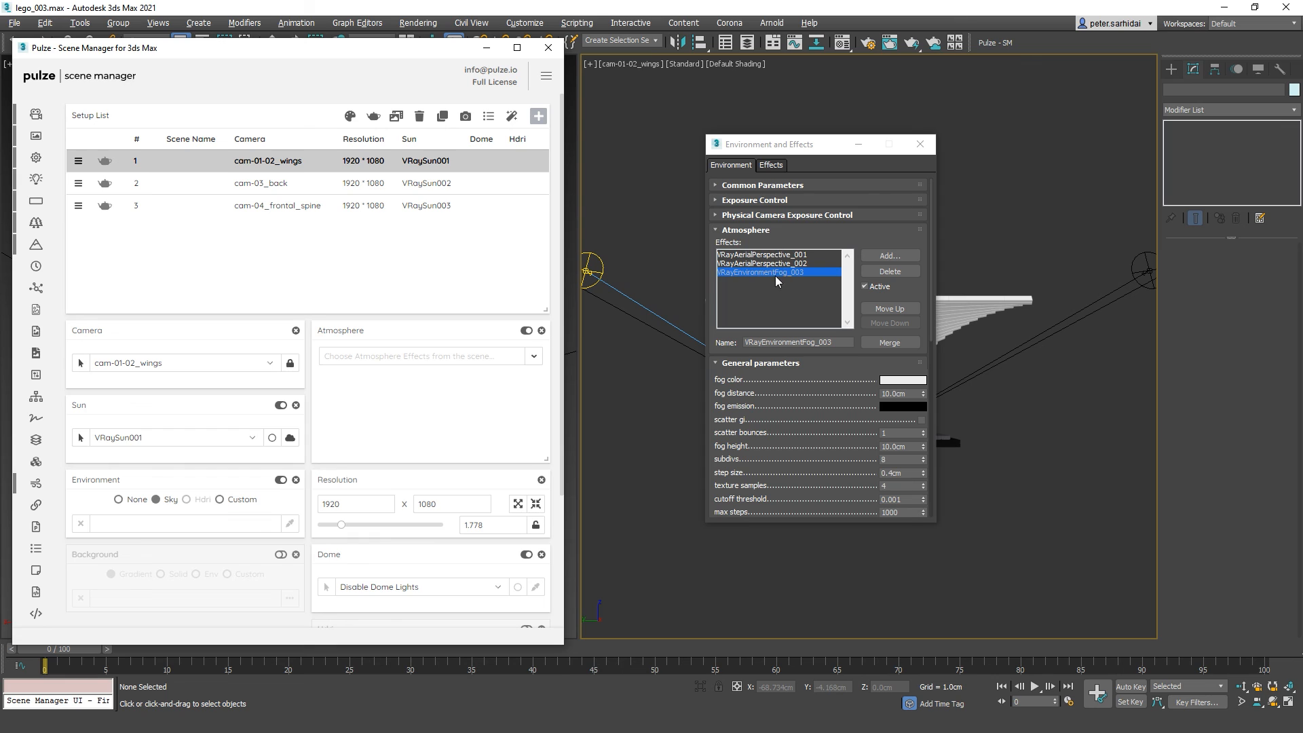
{"action": "left_click", "coordinate": [533, 360]}
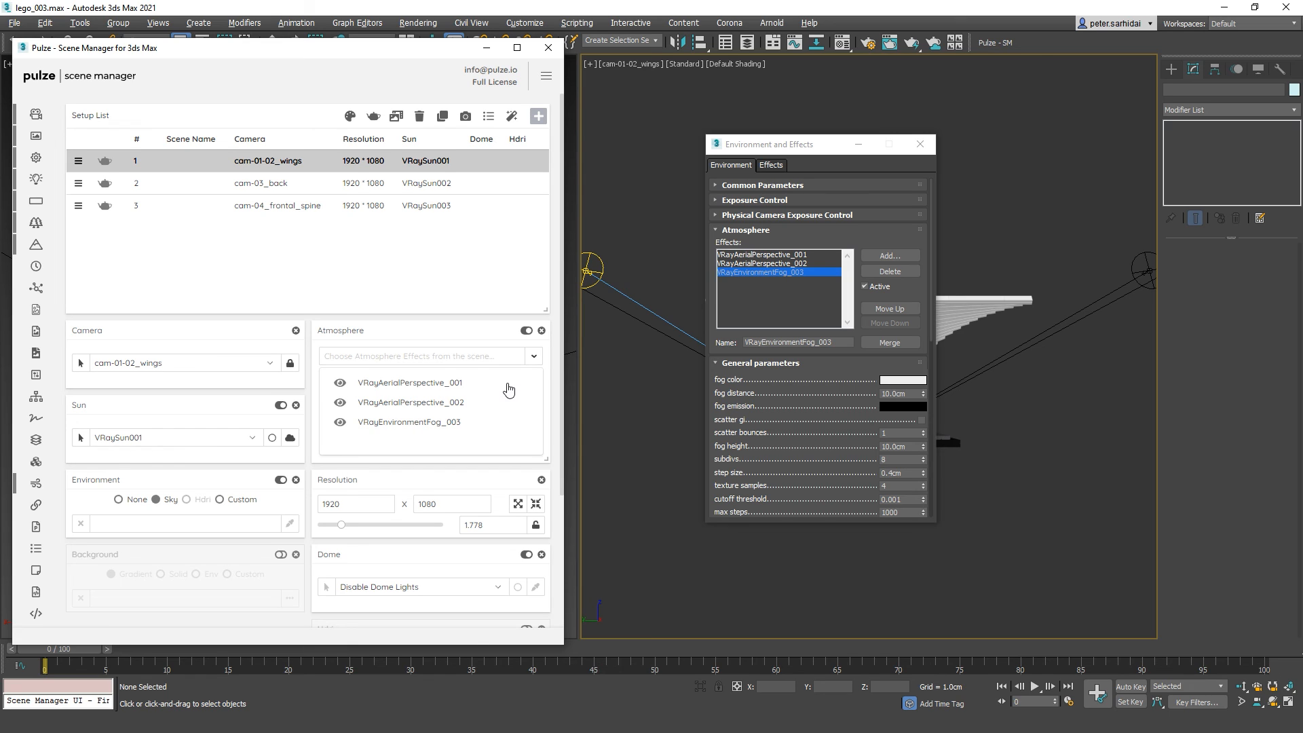
{"action": "left_click", "coordinate": [426, 385]}
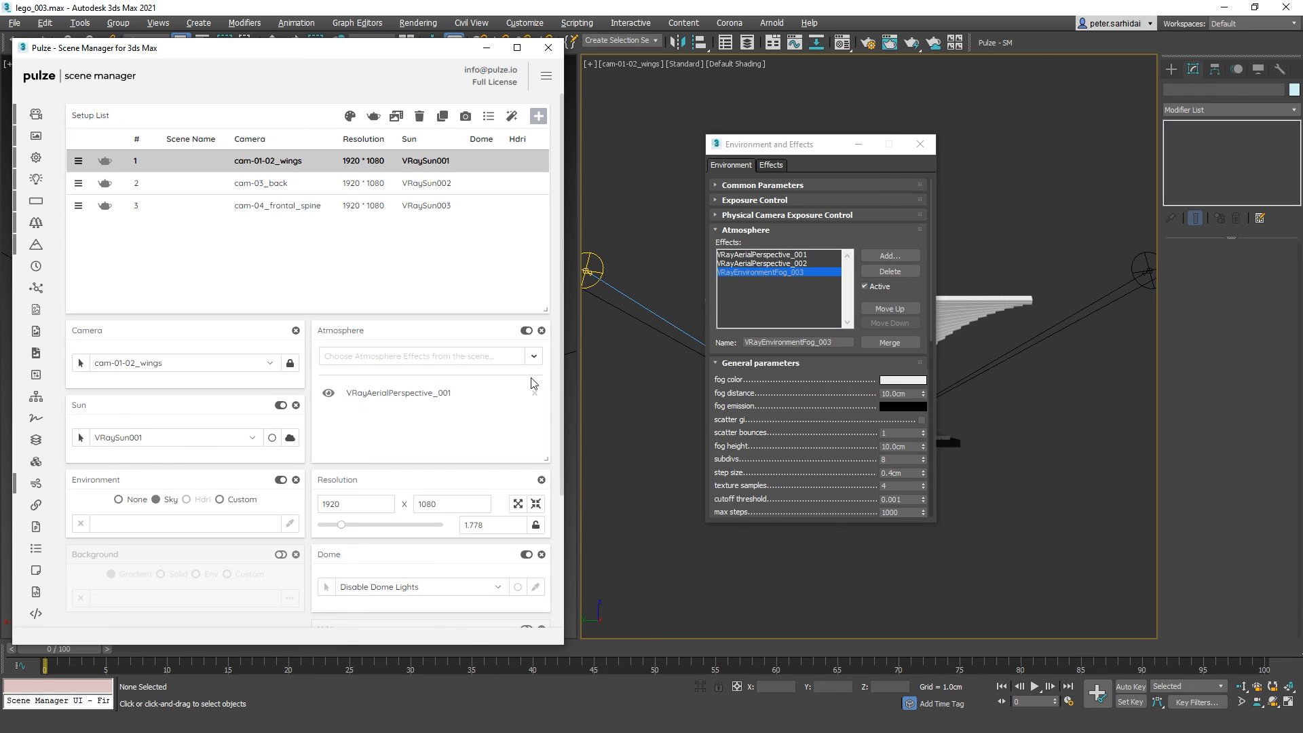
{"action": "left_click", "coordinate": [537, 358]}
{"action": "left_click", "coordinate": [458, 402]}
{"action": "left_click", "coordinate": [534, 356]}
{"action": "left_click", "coordinate": [451, 421]}
{"action": "left_click_drag", "start_coordinate": [545, 460], "coordinate": [547, 536]}
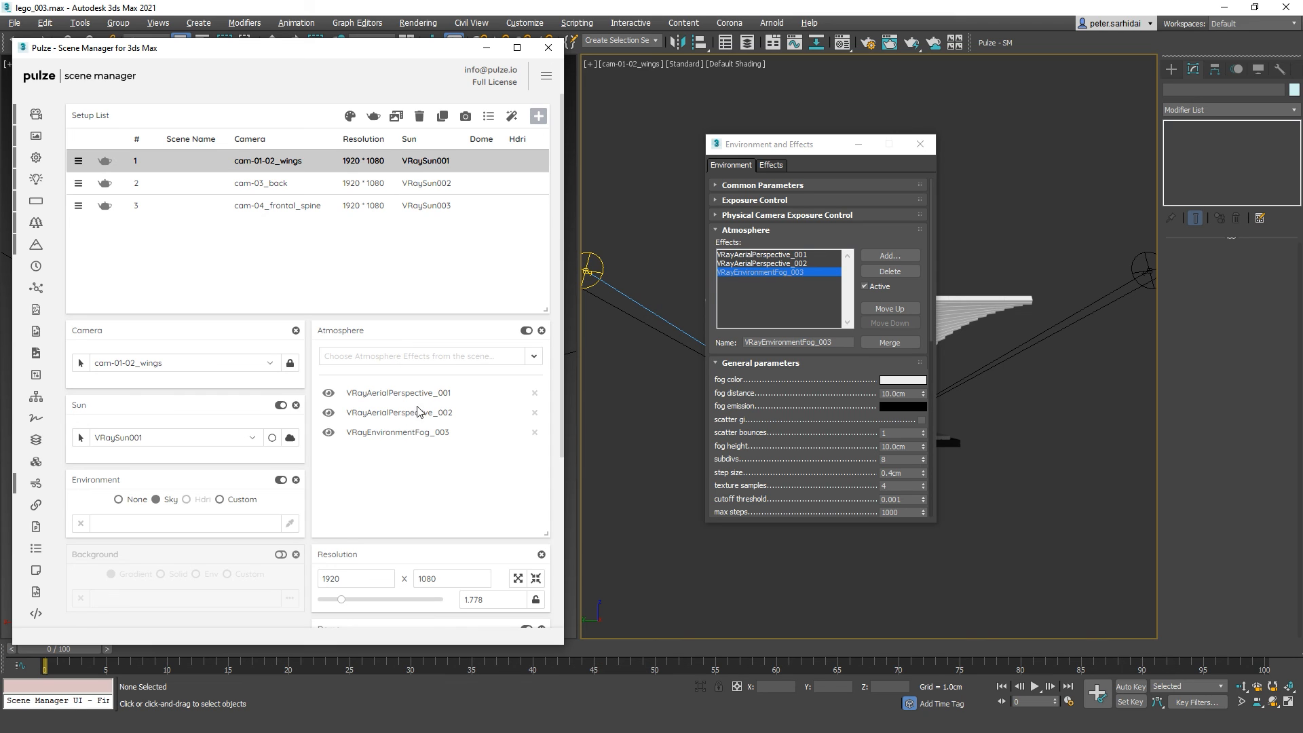
Leave only VRayAerialPerspective_001 active in setup 1 by disabling VRayAerialPerspective_002 and VRayEnvironmentFog_003
{"action": "left_click", "coordinate": [477, 184]}
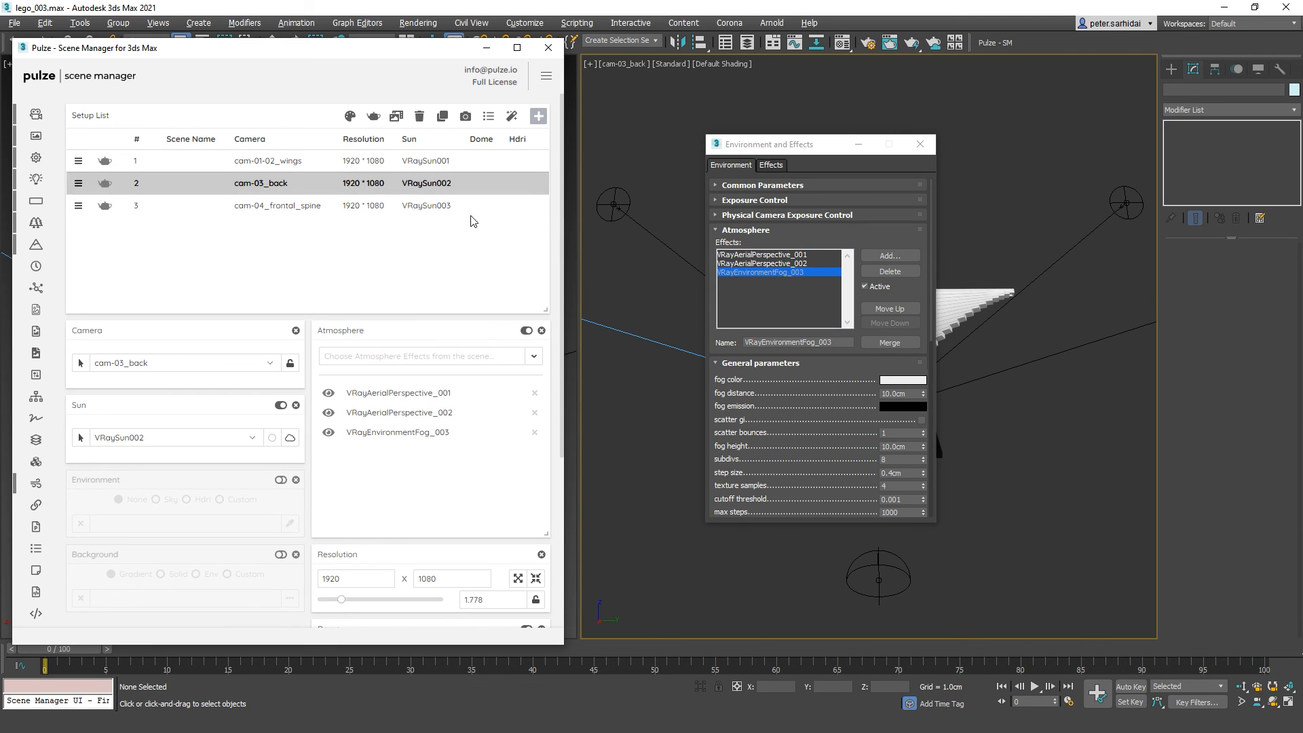
{"action": "left_click", "coordinate": [468, 206]}
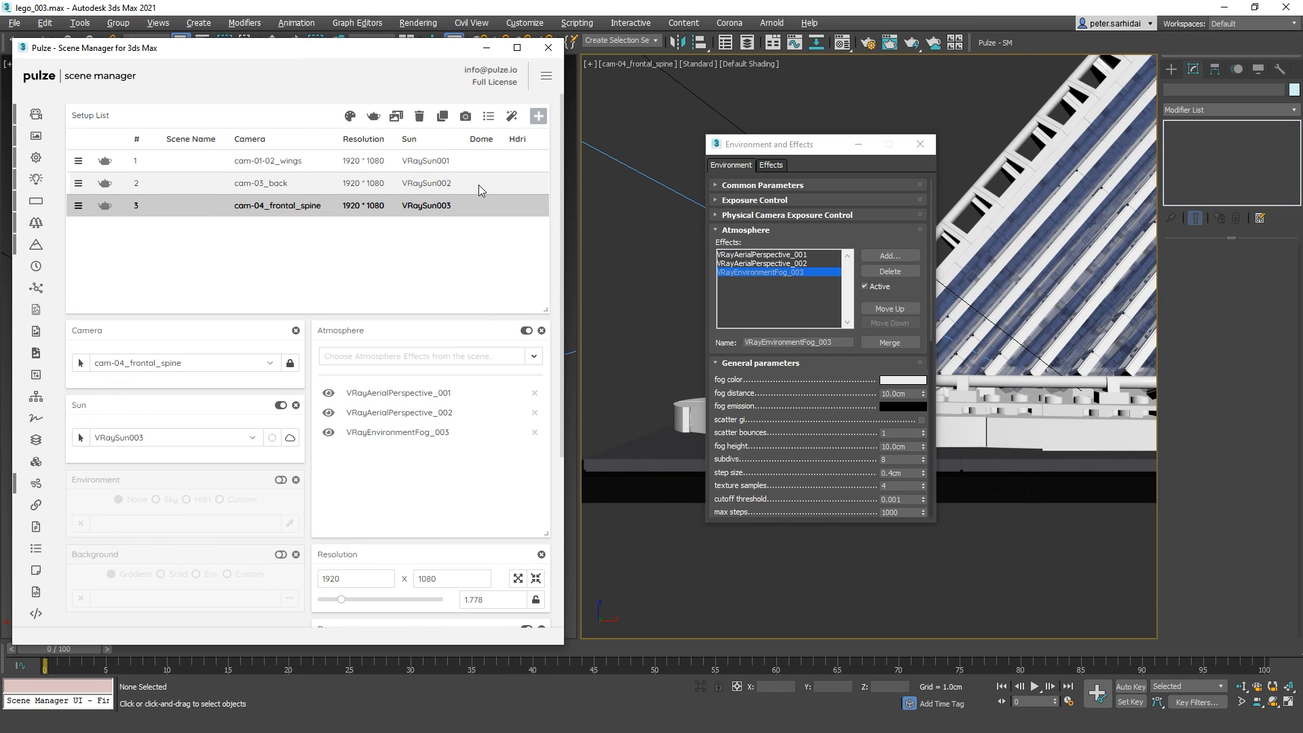
{"action": "left_click", "coordinate": [479, 184]}
{"action": "left_click", "coordinate": [478, 161]}
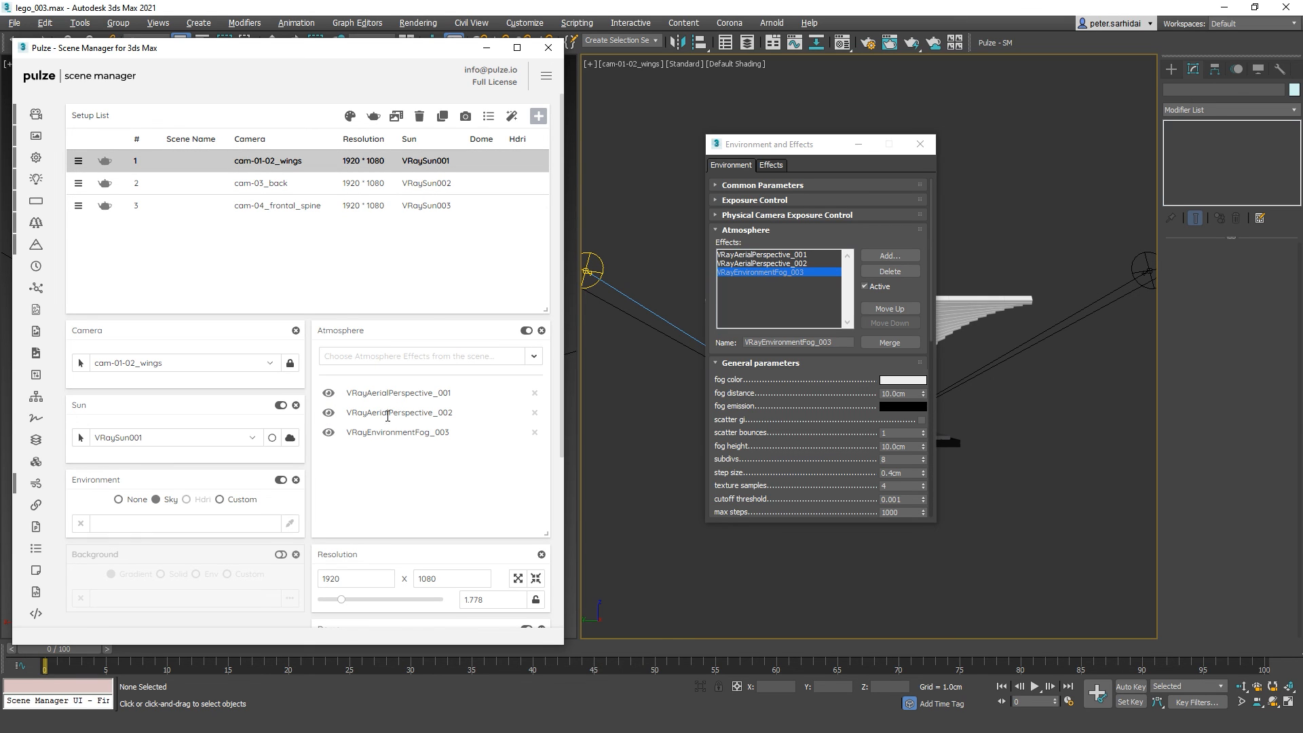
{"action": "left_click", "coordinate": [329, 413]}
{"action": "left_click", "coordinate": [330, 434]}
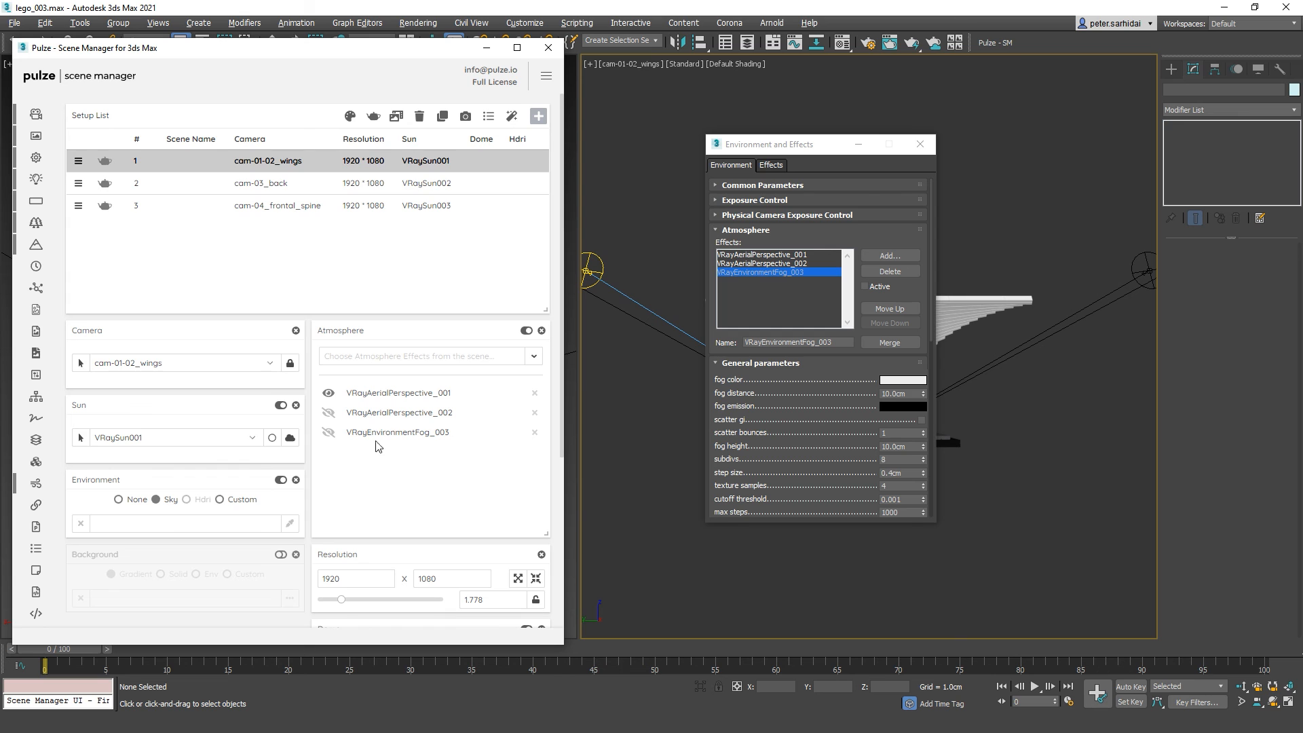
Leave only VRayAerialPerspective_002 active in setup 2 and only VRayEnvironmentFog_003 active in setup 3
{"action": "left_click", "coordinate": [486, 186]}
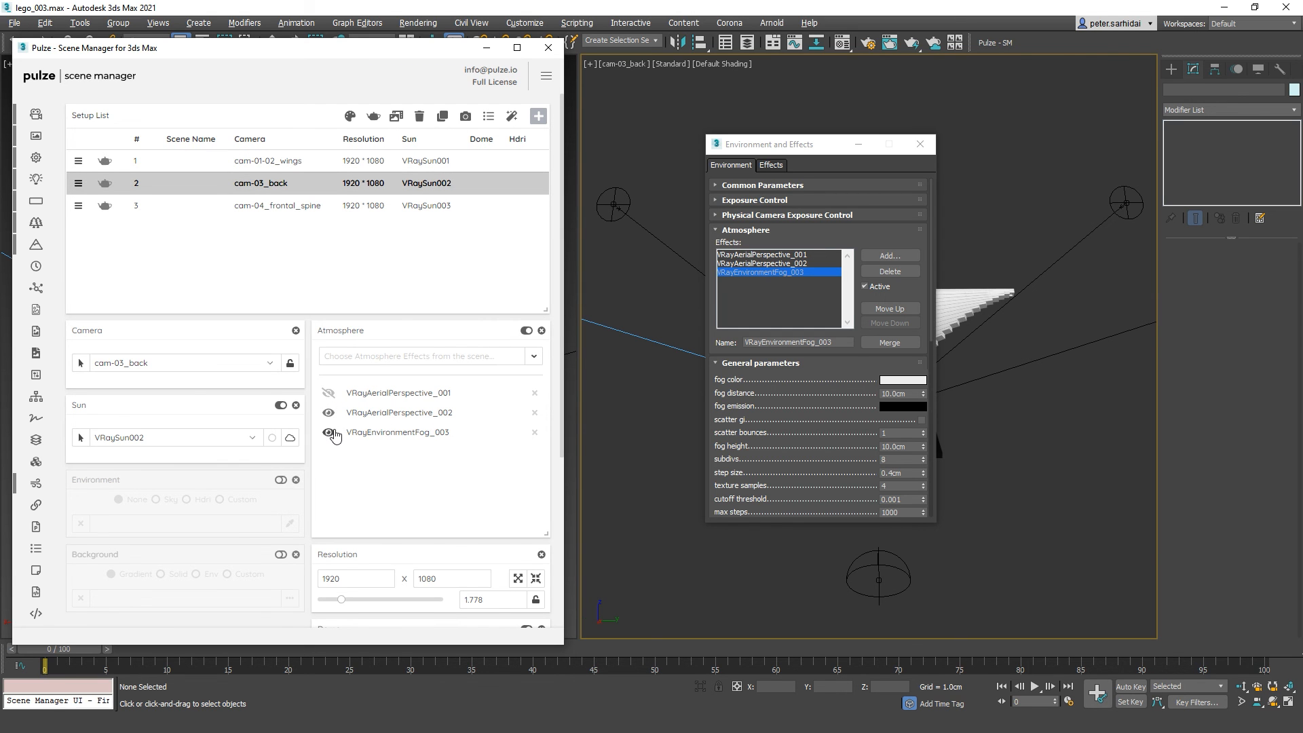
{"action": "left_click", "coordinate": [486, 207]}
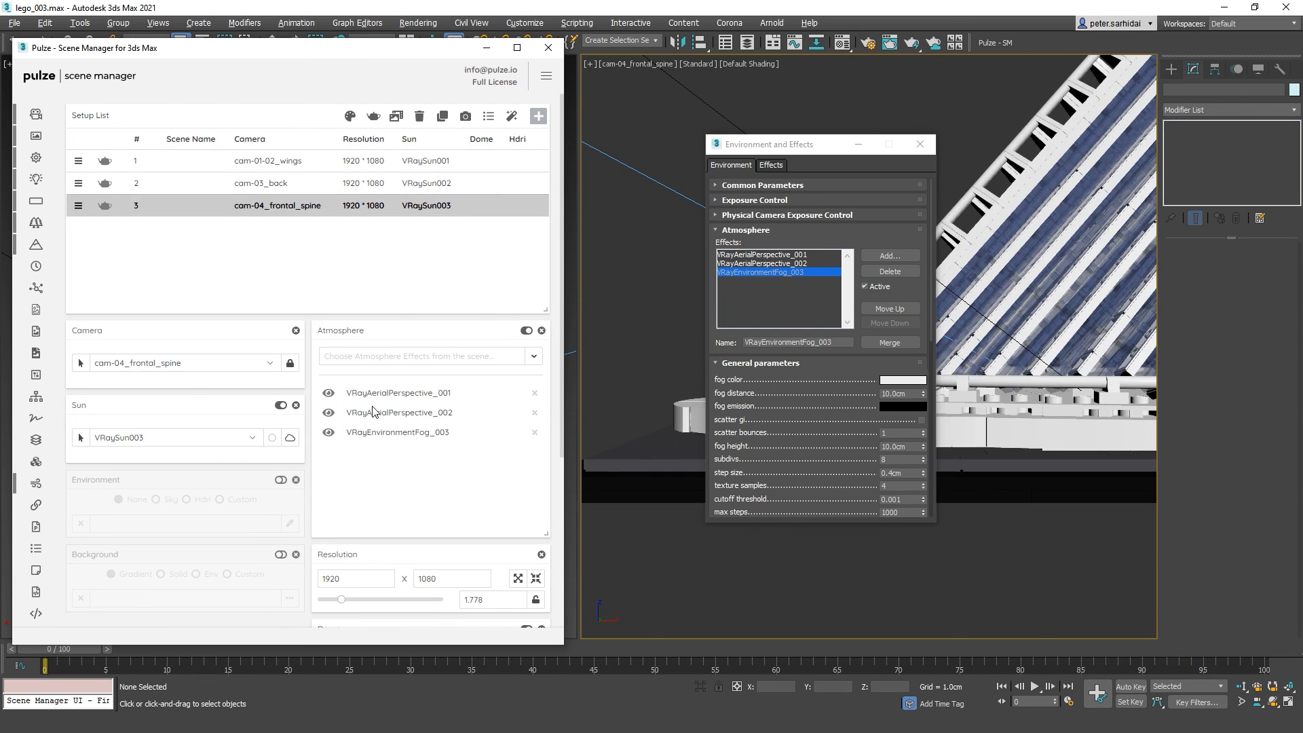
{"action": "left_click", "coordinate": [330, 413]}
{"action": "left_click", "coordinate": [328, 393]}
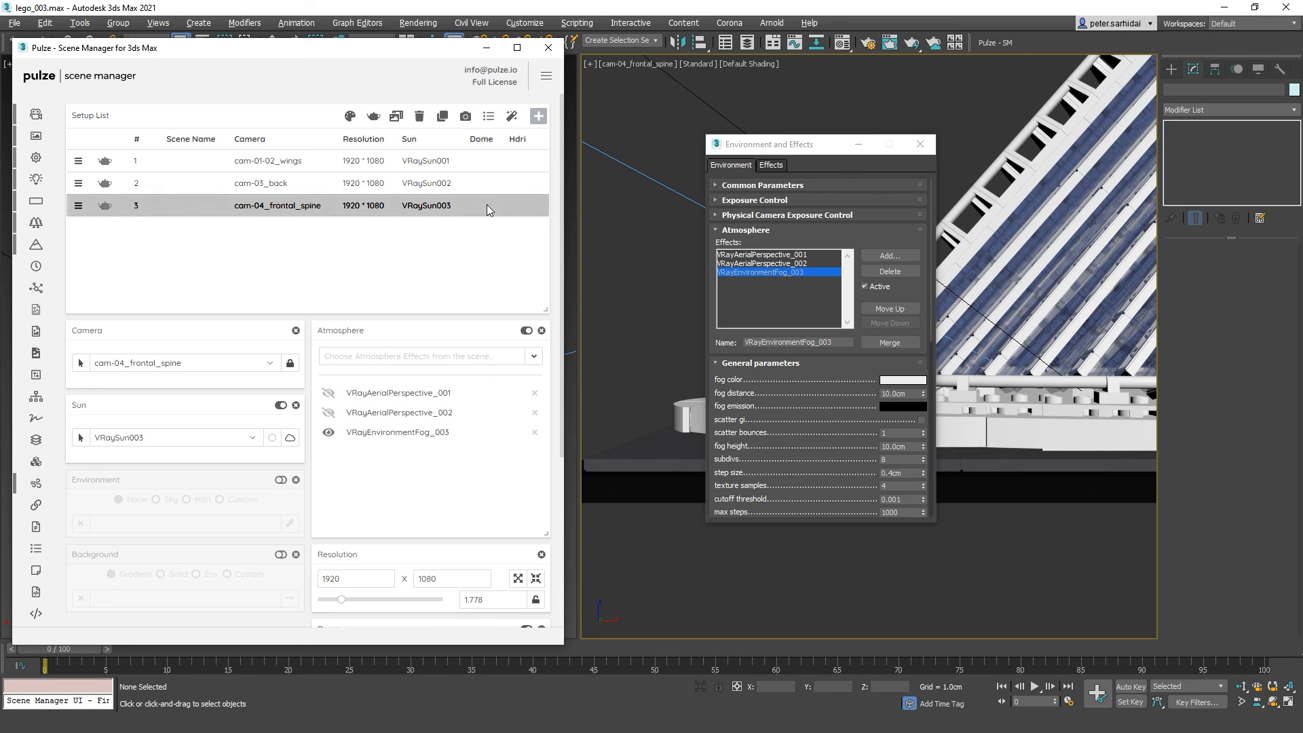
Step through the three setups and examine the Active state of the atmosphere effects in Environment and Effects
{"action": "left_click", "coordinate": [483, 183]}
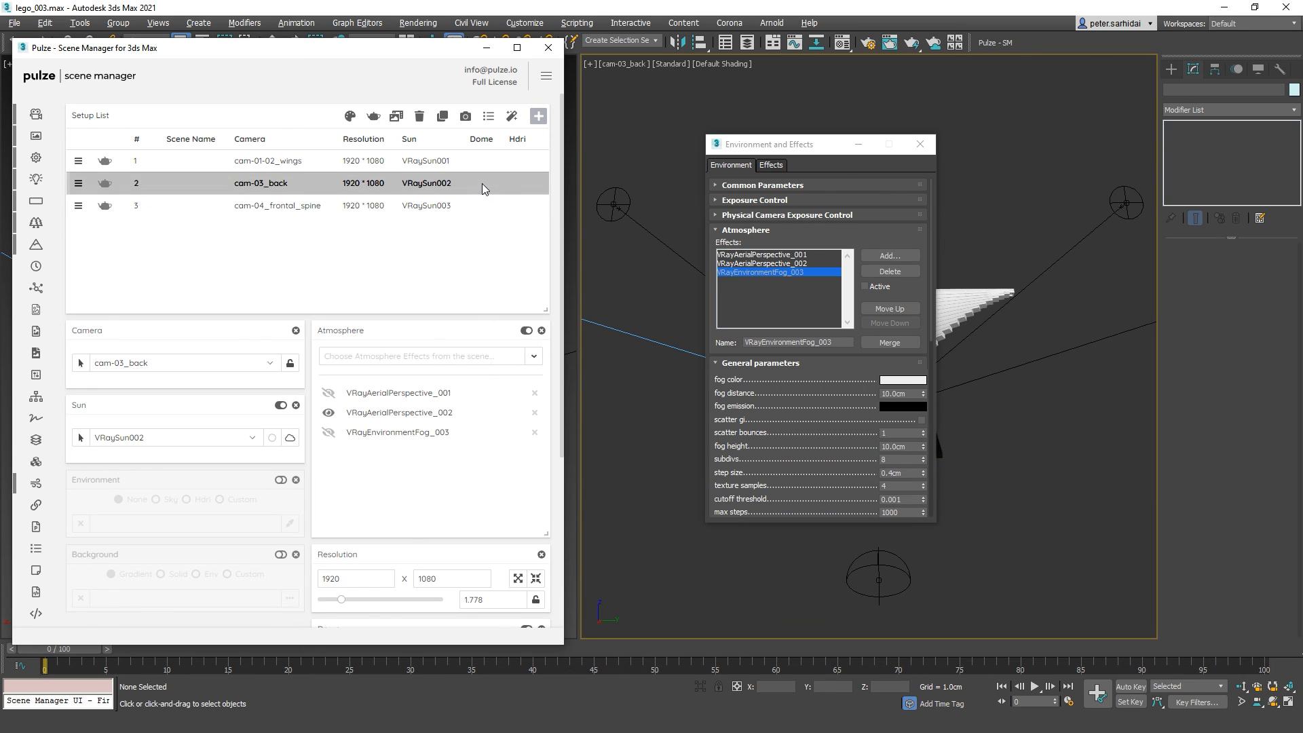
{"action": "left_click", "coordinate": [480, 161]}
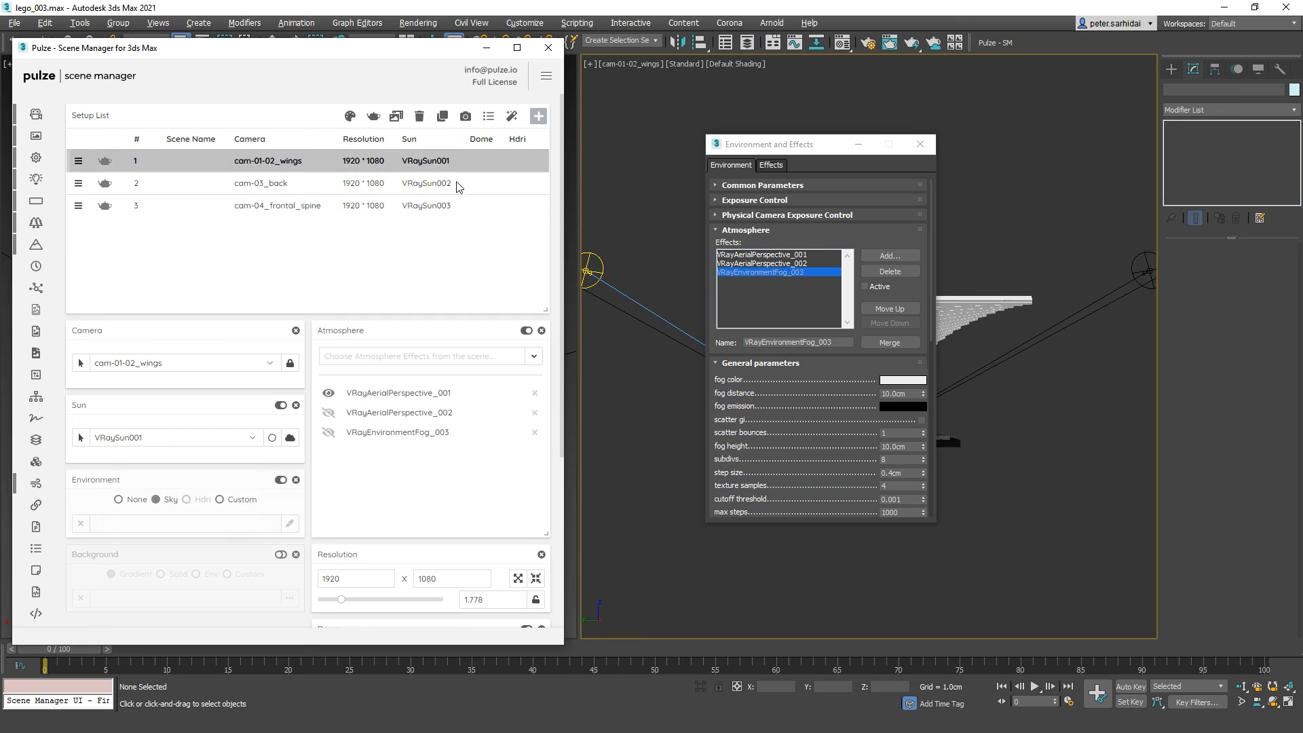
{"action": "left_click", "coordinate": [494, 182]}
{"action": "left_click", "coordinate": [487, 206]}
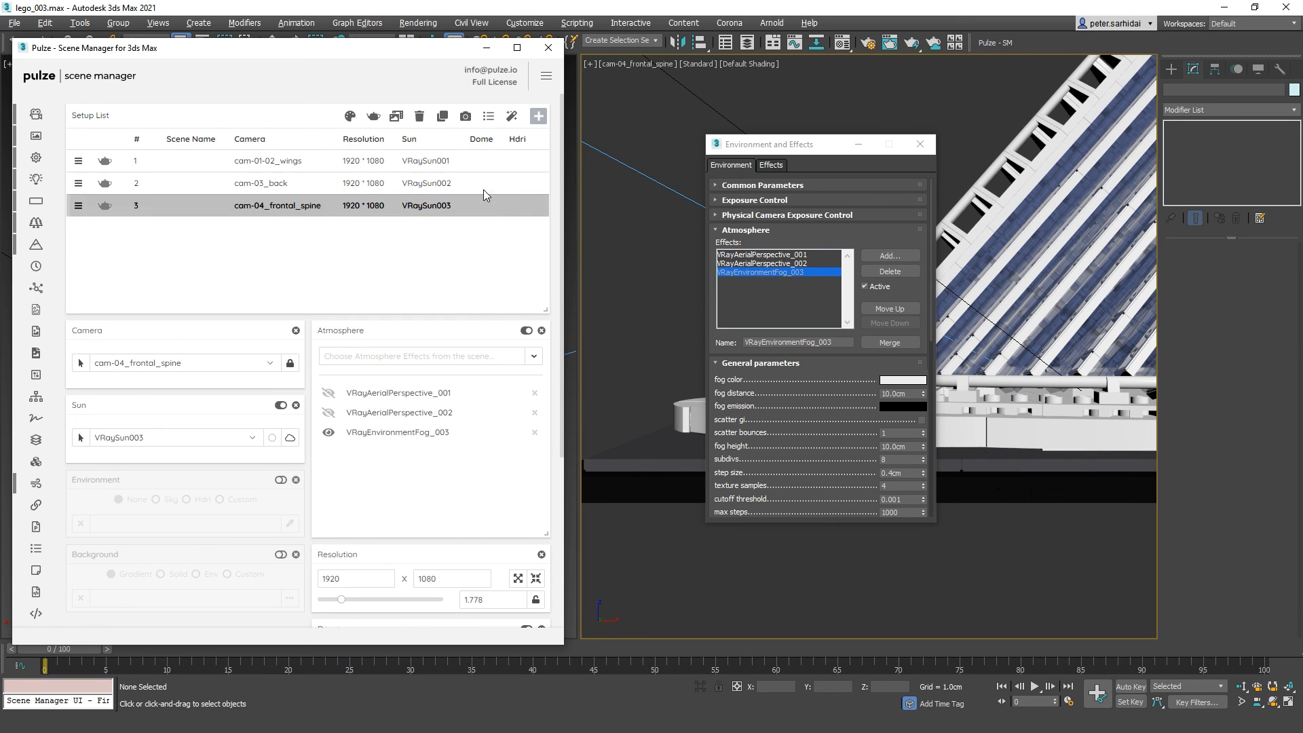
{"action": "left_click", "coordinate": [483, 190]}
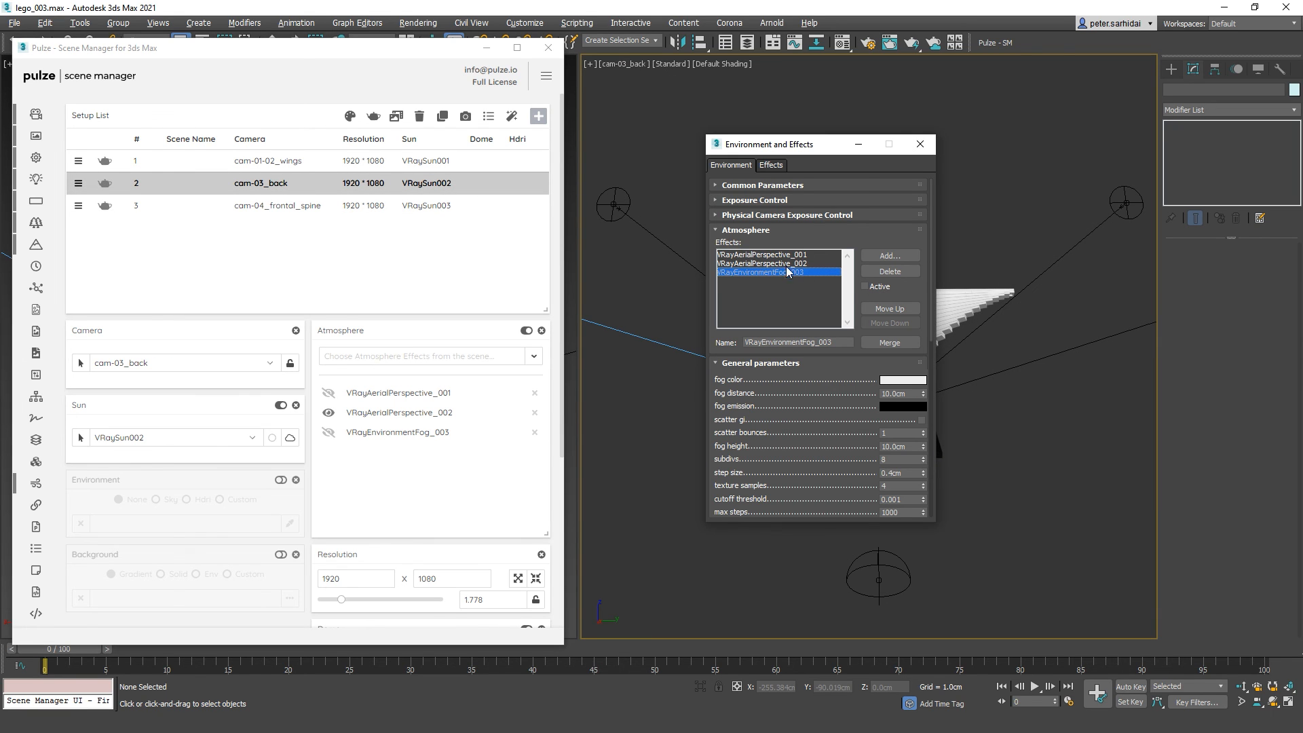
{"action": "left_click", "coordinate": [793, 264]}
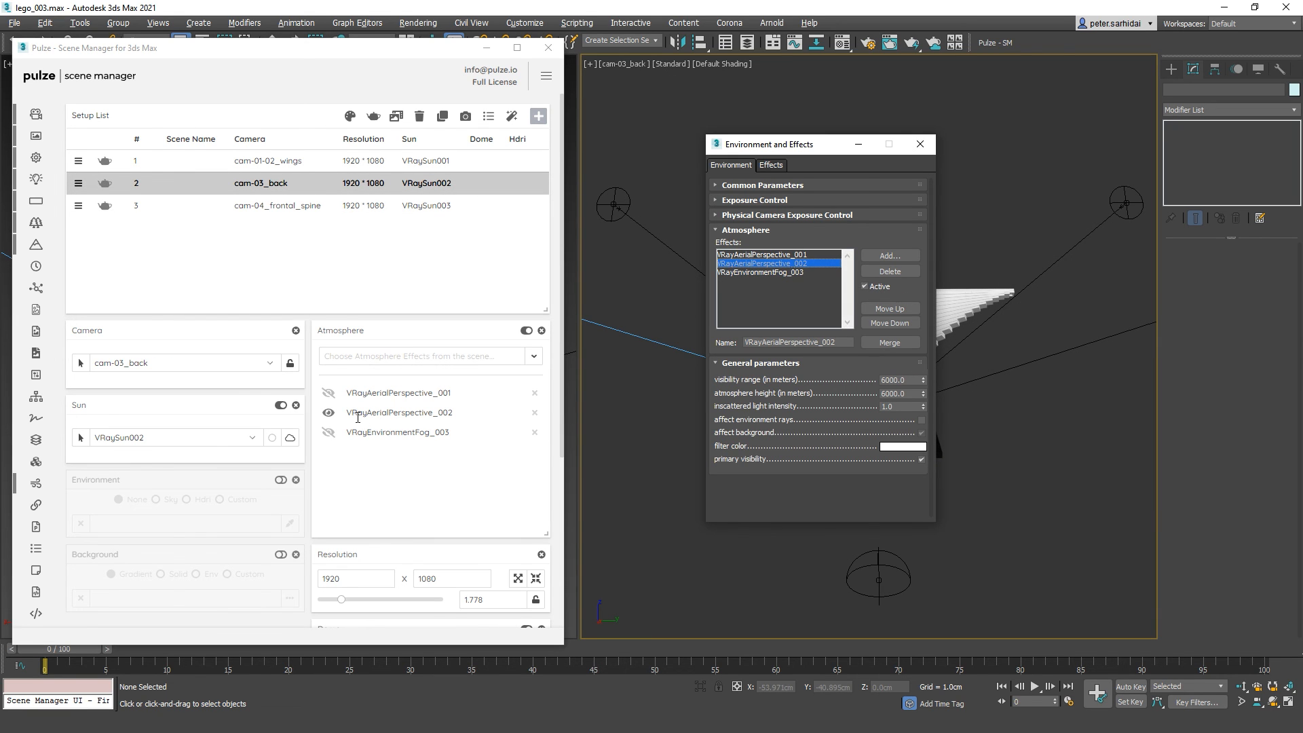
{"action": "left_click", "coordinate": [454, 161]}
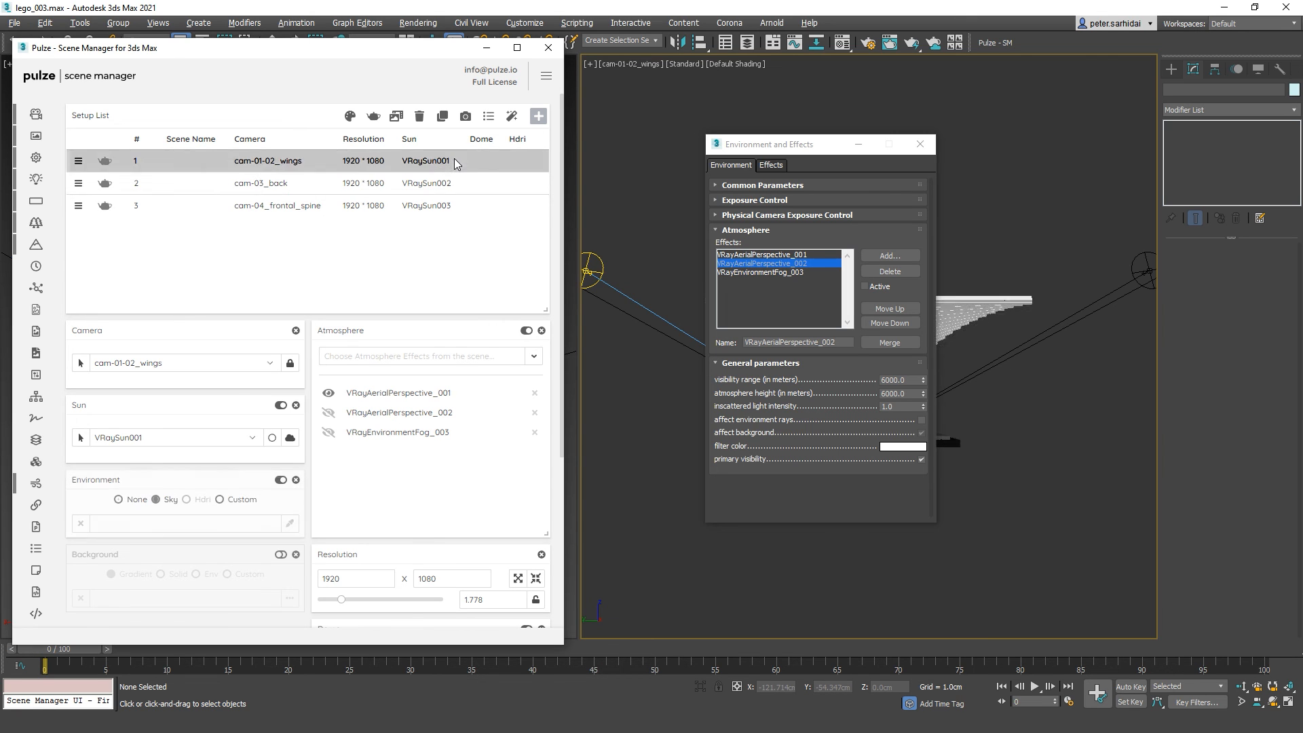
{"action": "left_click", "coordinate": [774, 254]}
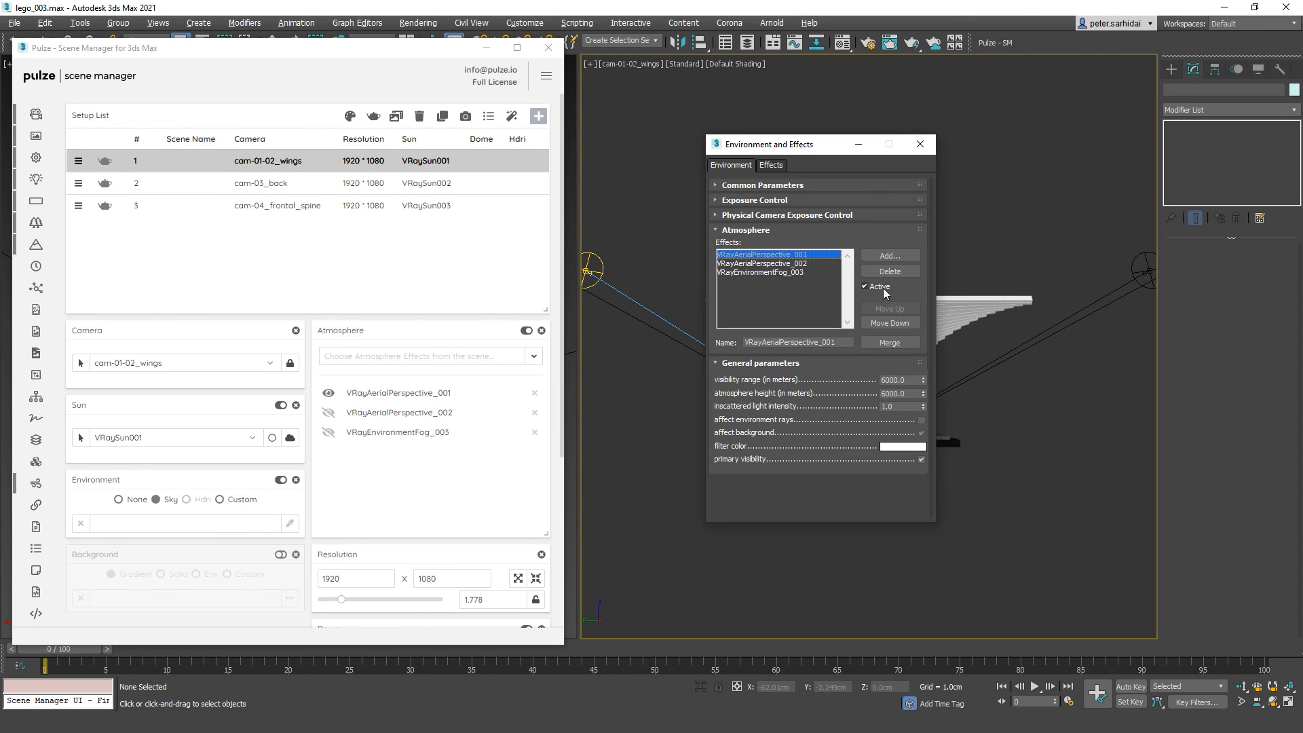
{"action": "left_click", "coordinate": [807, 263]}
{"action": "left_click", "coordinate": [801, 273]}
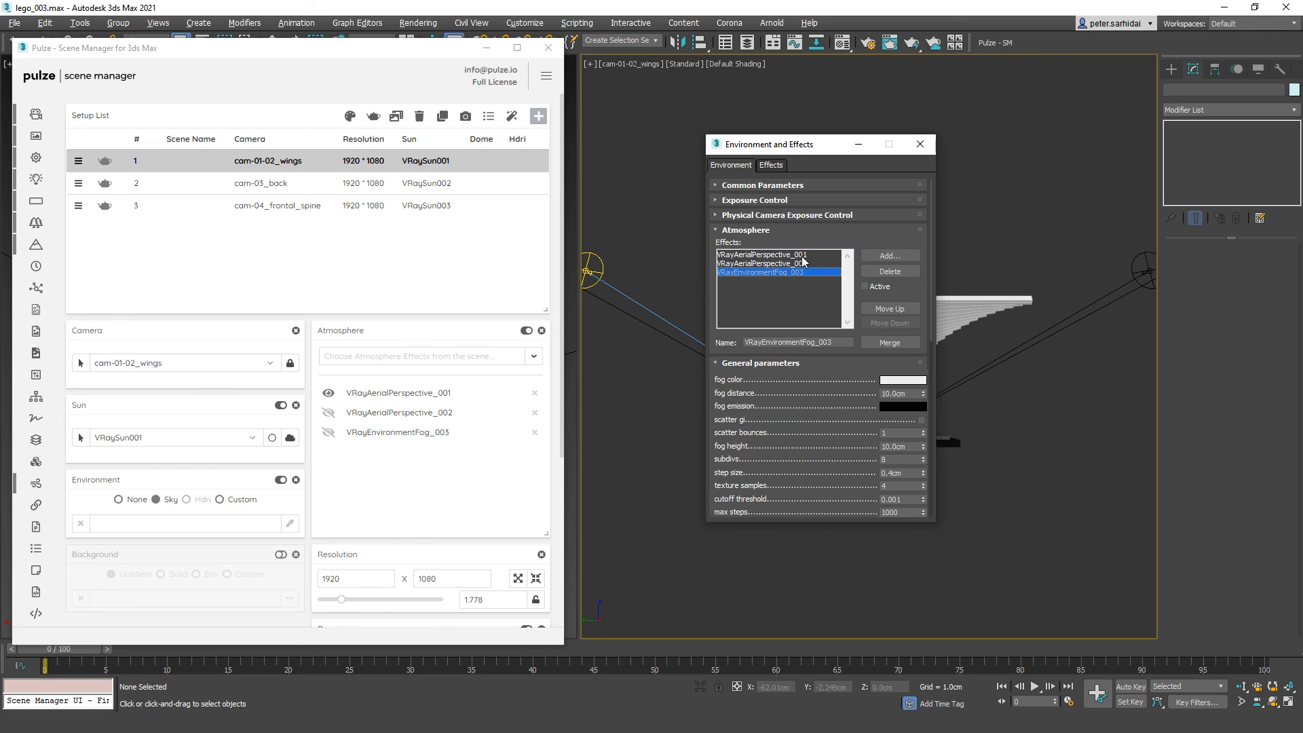
{"action": "left_click", "coordinate": [804, 255]}
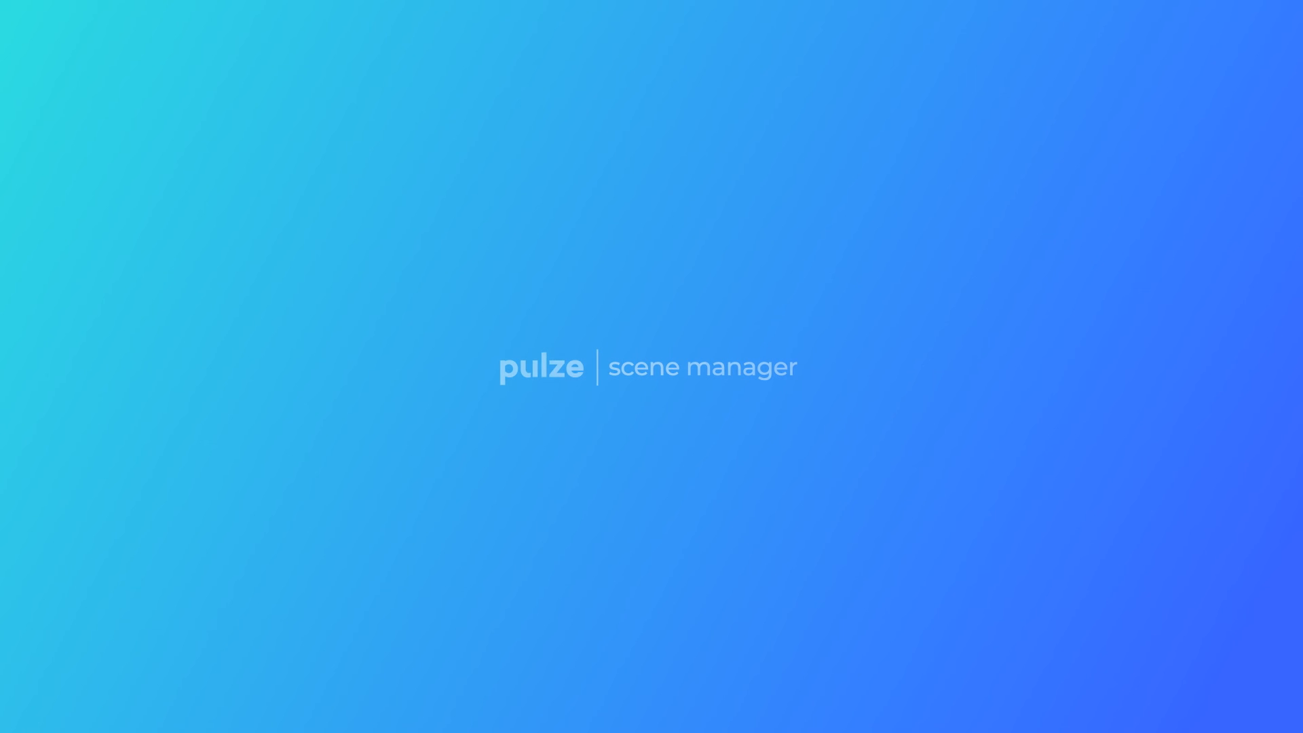